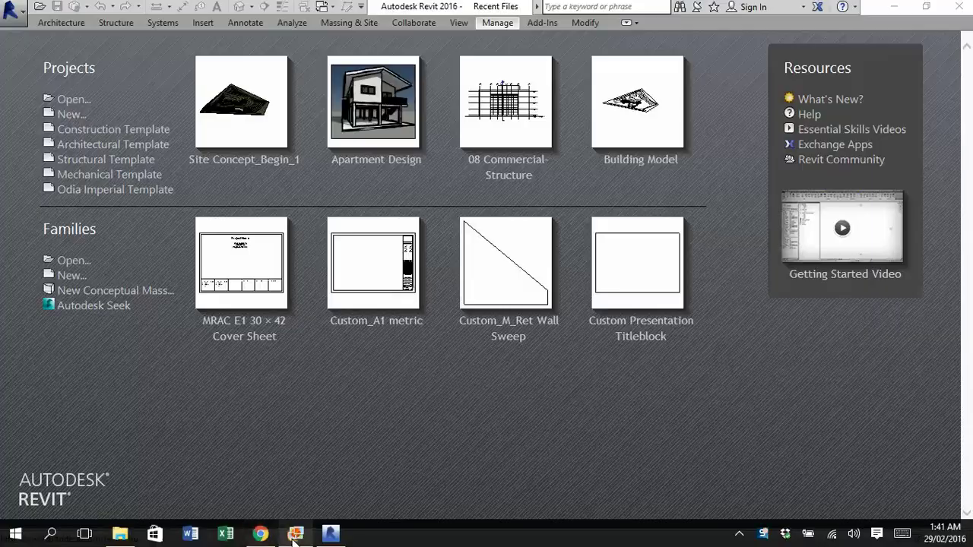
# Step: View Fire Station_San Fernando_Topo.jpg in Photo Gallery to see the proposed site outline
pyautogui.click(296, 534)
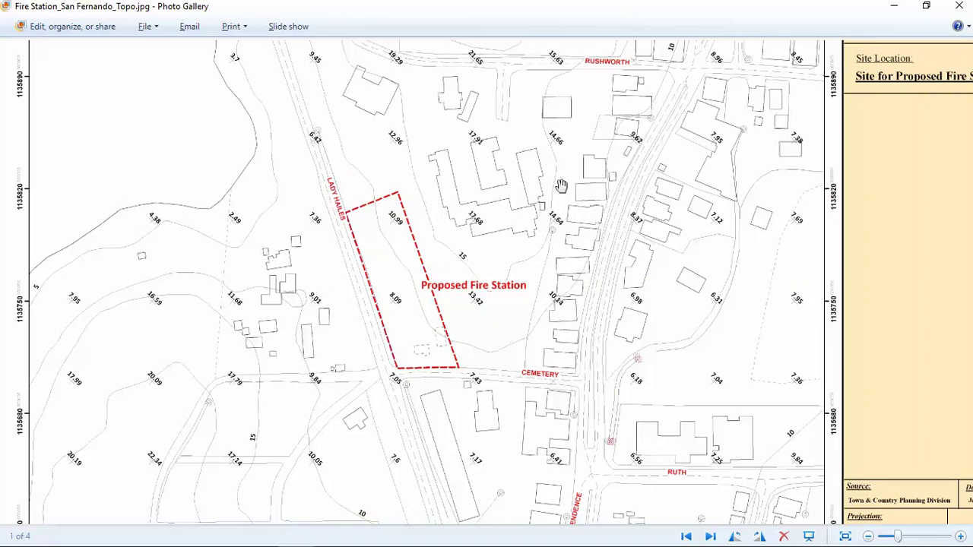
# Step: Start a new Revit project from the US Metric DefaultMetric.rte template
pyautogui.hotkey('alt', 'Tab')
pyautogui.hotkey('alt', 'Tab')
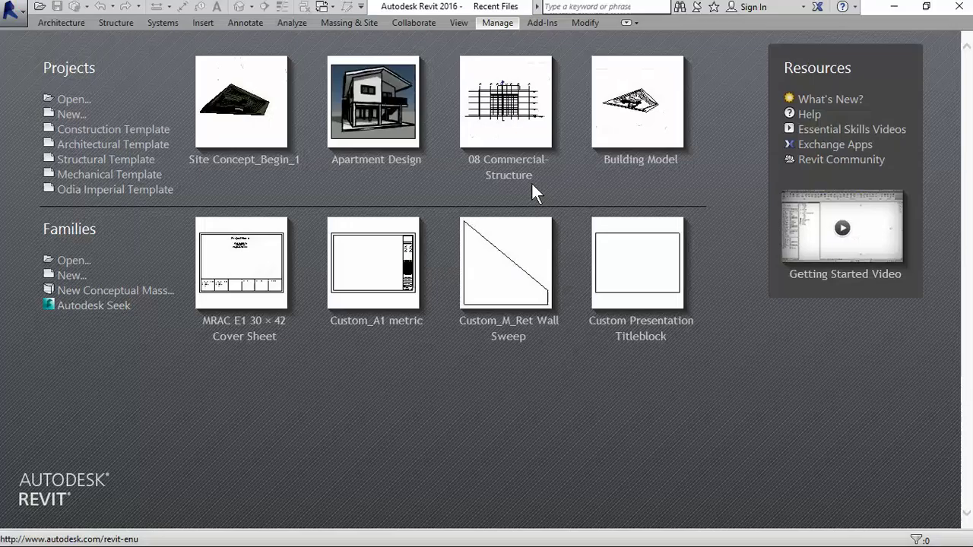
pyautogui.click(69, 116)
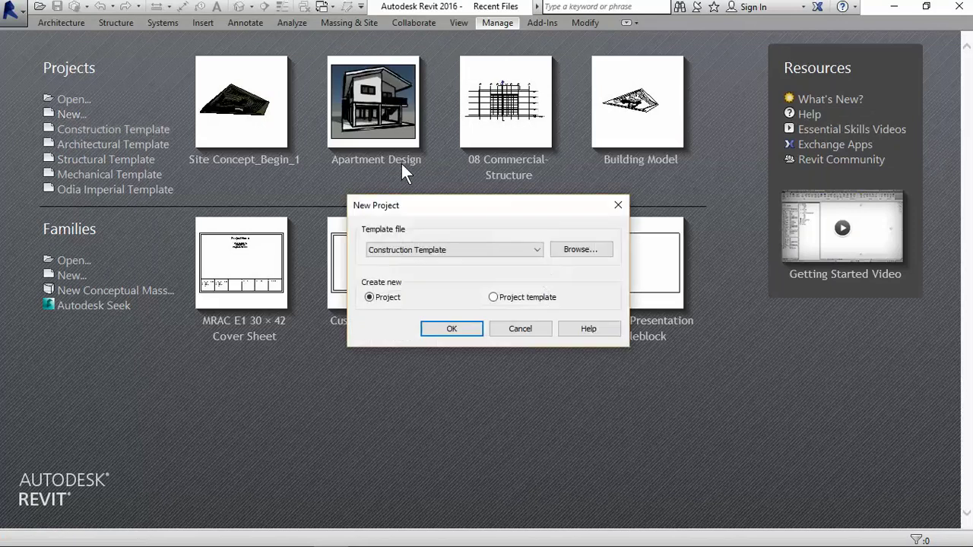
pyautogui.click(583, 247)
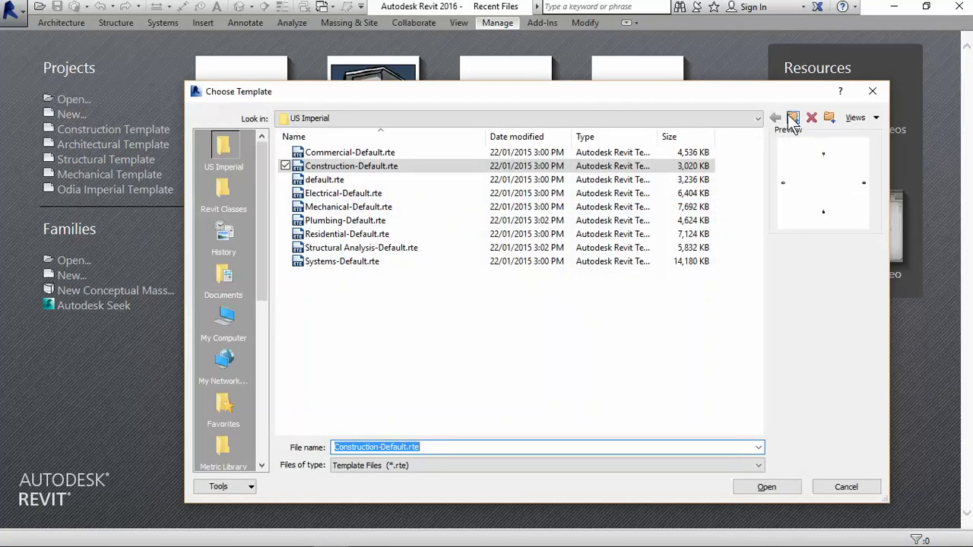
pyautogui.click(790, 118)
pyautogui.doubleClick(317, 235)
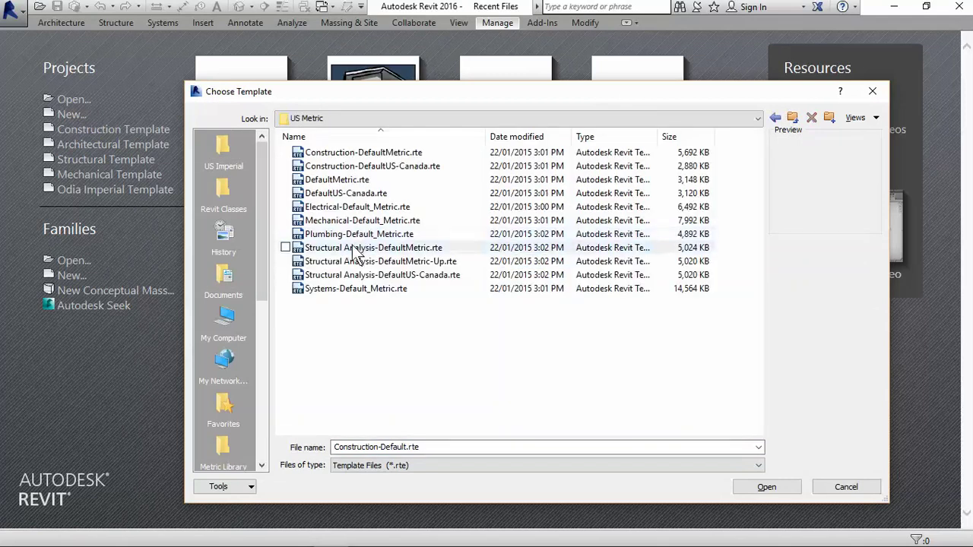
pyautogui.click(337, 179)
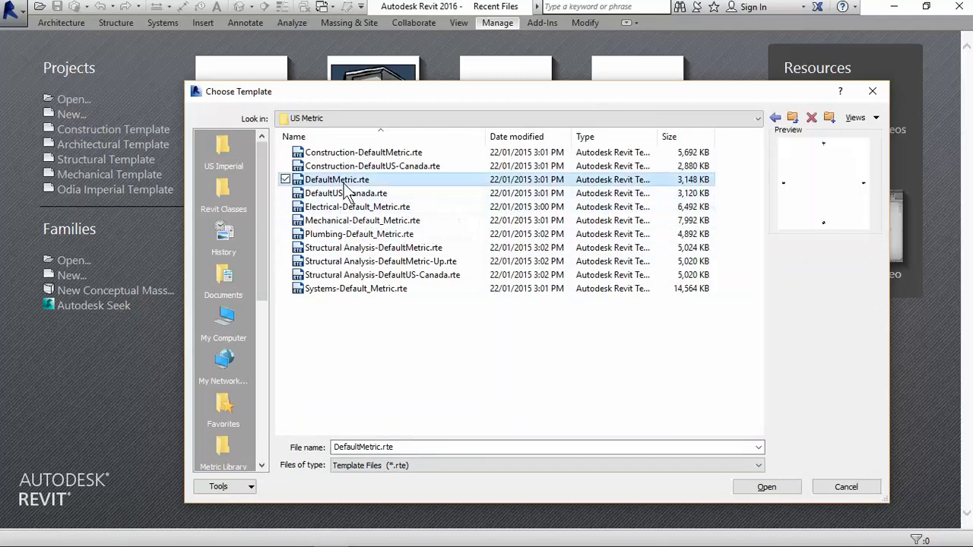
pyautogui.click(766, 487)
pyautogui.click(455, 328)
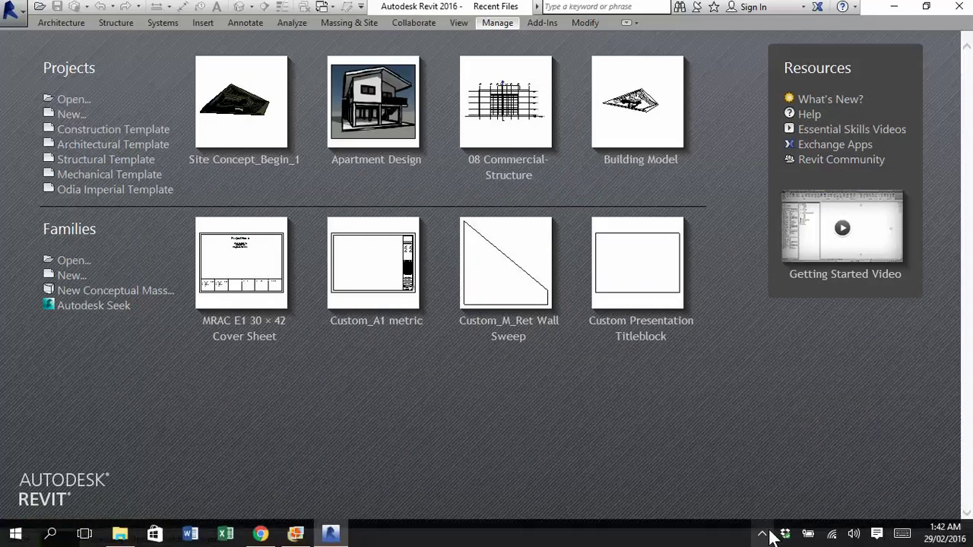
pyautogui.click(765, 533)
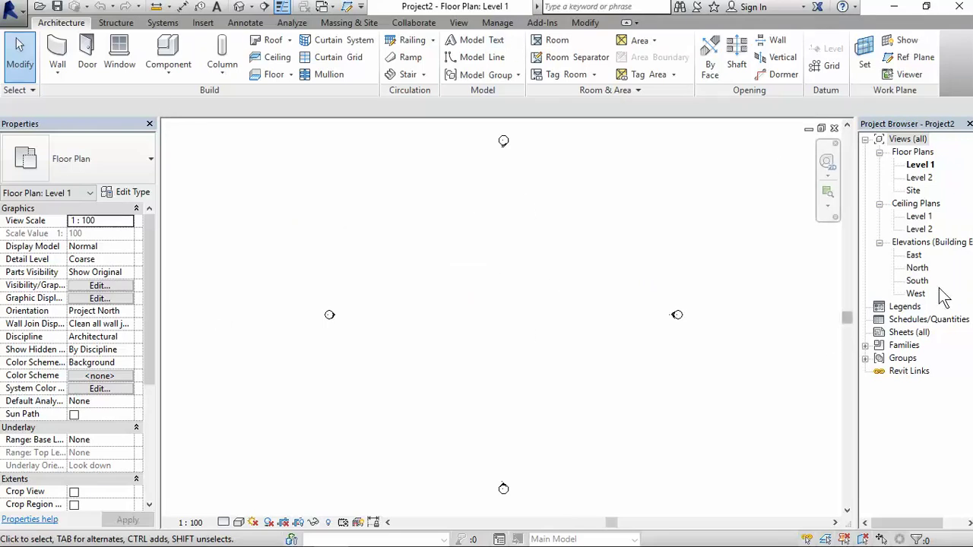
# Step: Open the South elevation view and zoom in on the level heads
pyautogui.doubleClick(916, 280)
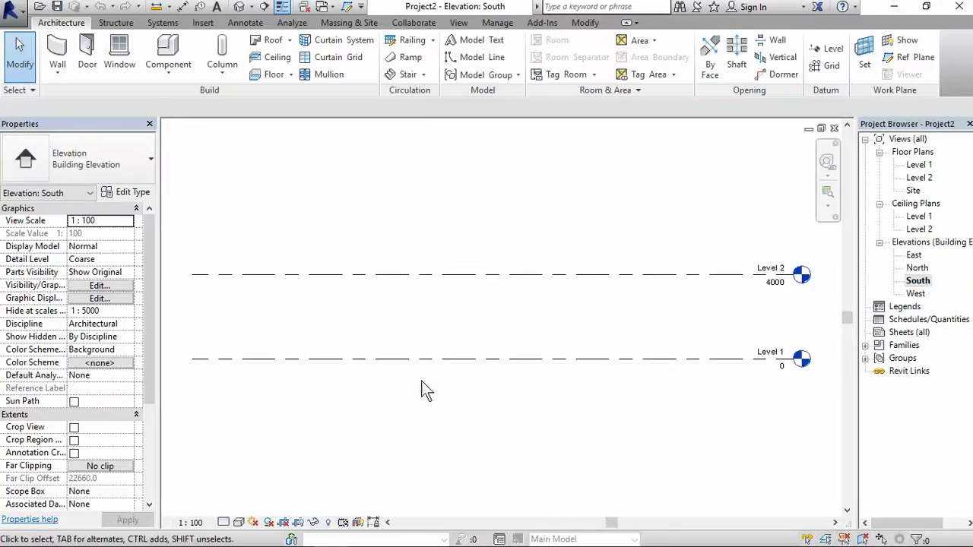
pyautogui.moveTo(765, 391); pyautogui.dragTo(658, 397, button='middle')
pyautogui.scroll(3, 604, 364)
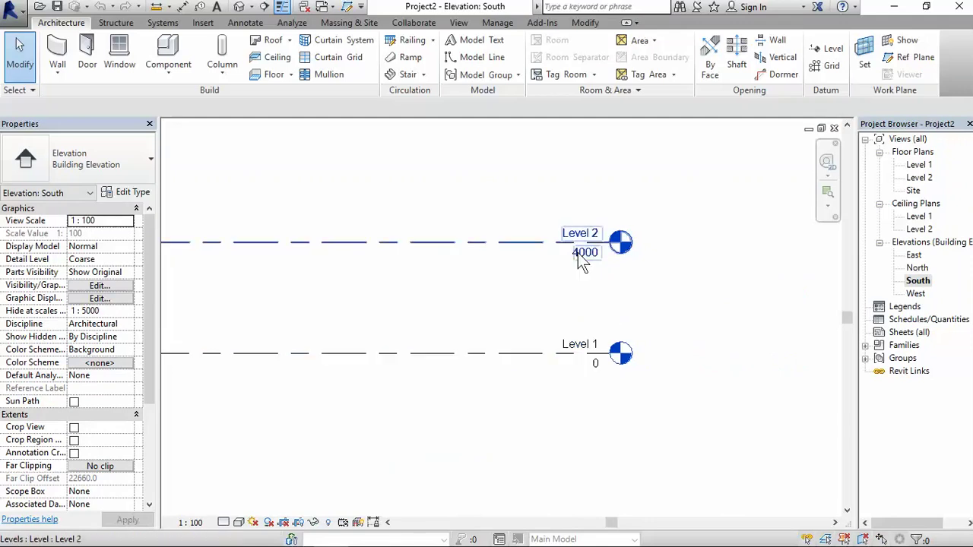
pyautogui.scroll(-1, 544, 332)
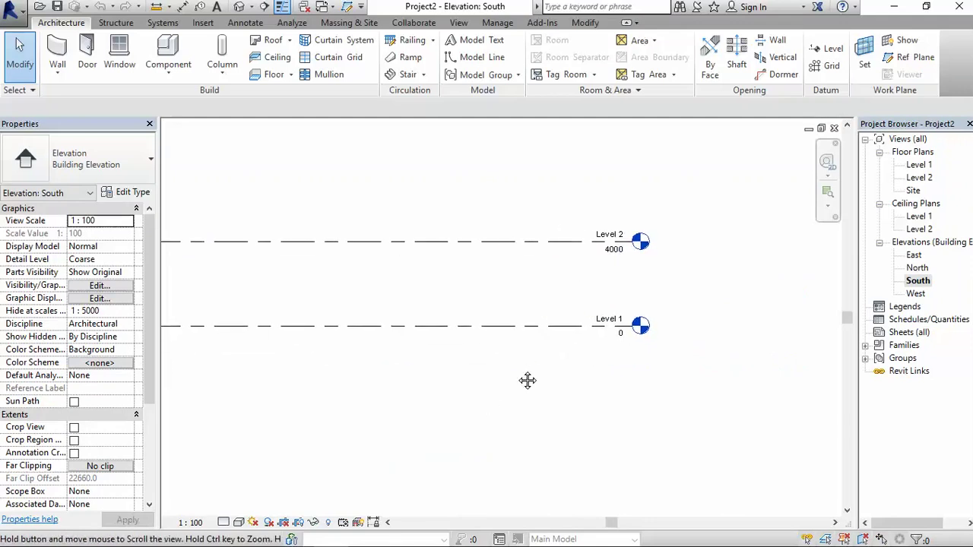
pyautogui.scroll(1, 634, 356)
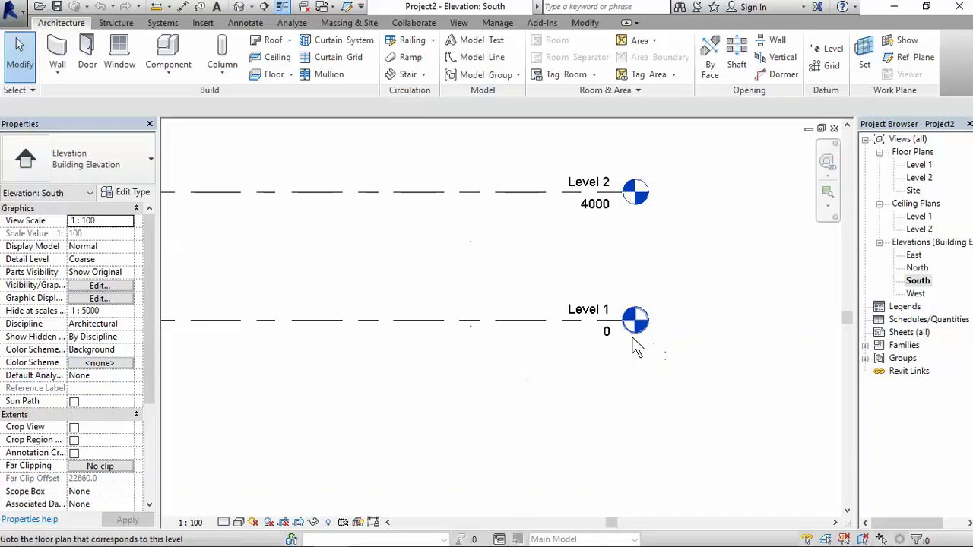
# Step: Relocate the project 9 m upward from Level 1 using Relocate Project
pyautogui.click(498, 23)
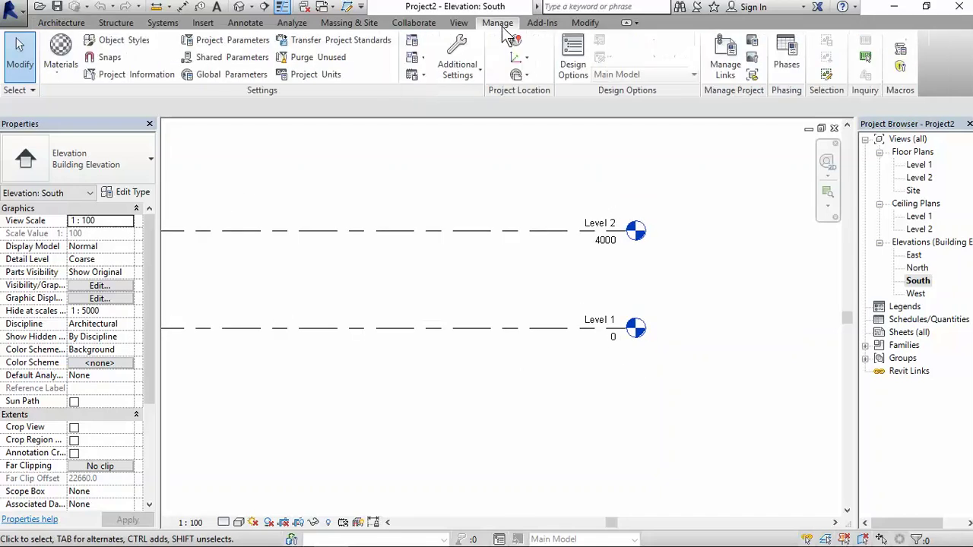
pyautogui.click(526, 76)
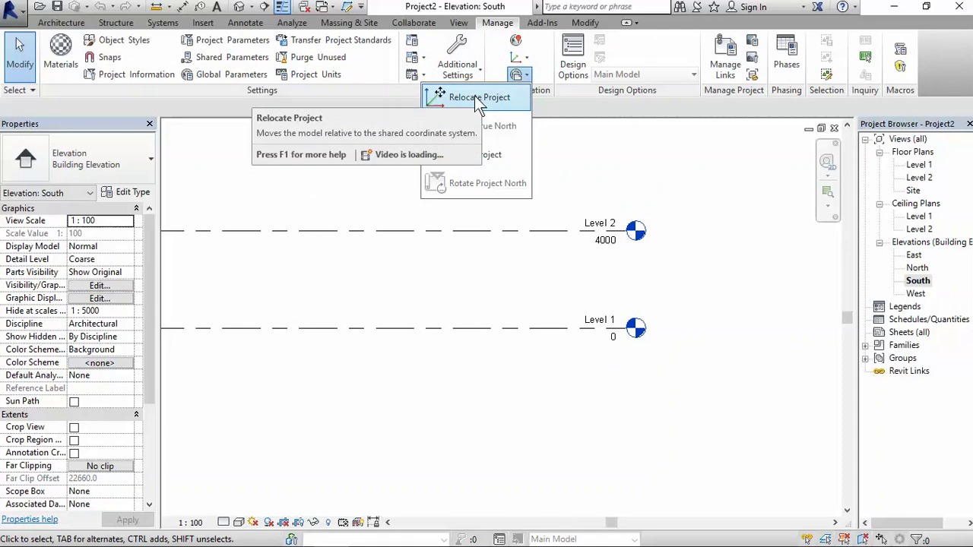
pyautogui.scroll(-3, 304, 362)
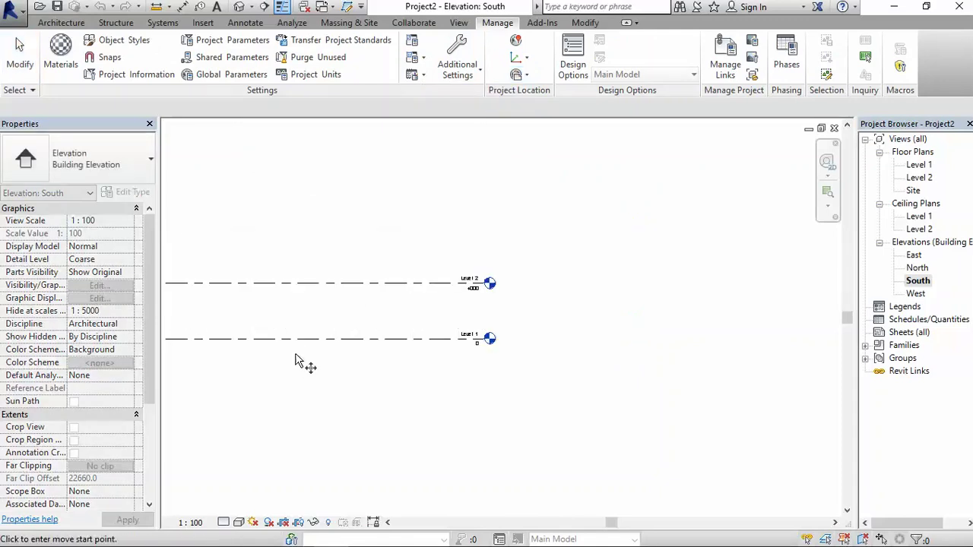
pyautogui.moveTo(307, 362); pyautogui.dragTo(423, 351, button='middle')
pyautogui.scroll(2, 418, 350)
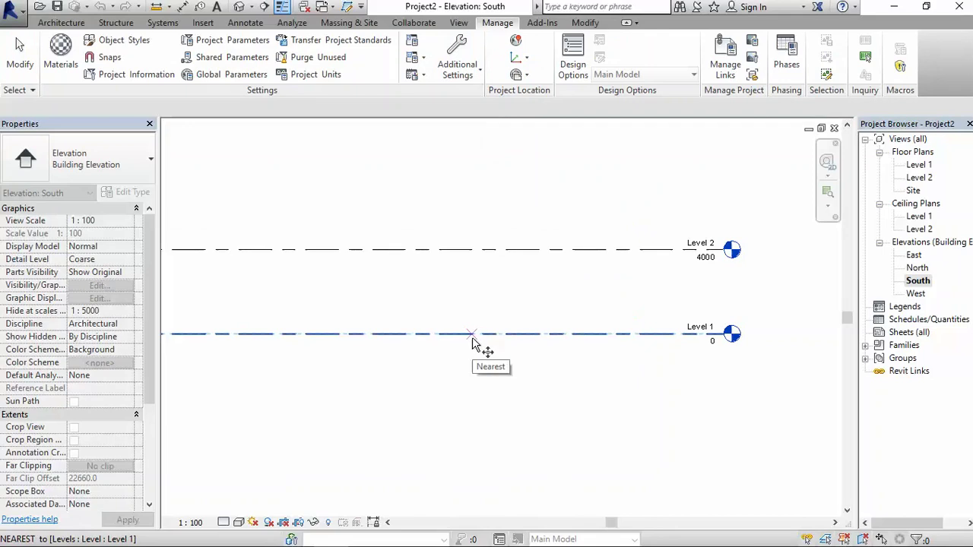
pyautogui.click(472, 340)
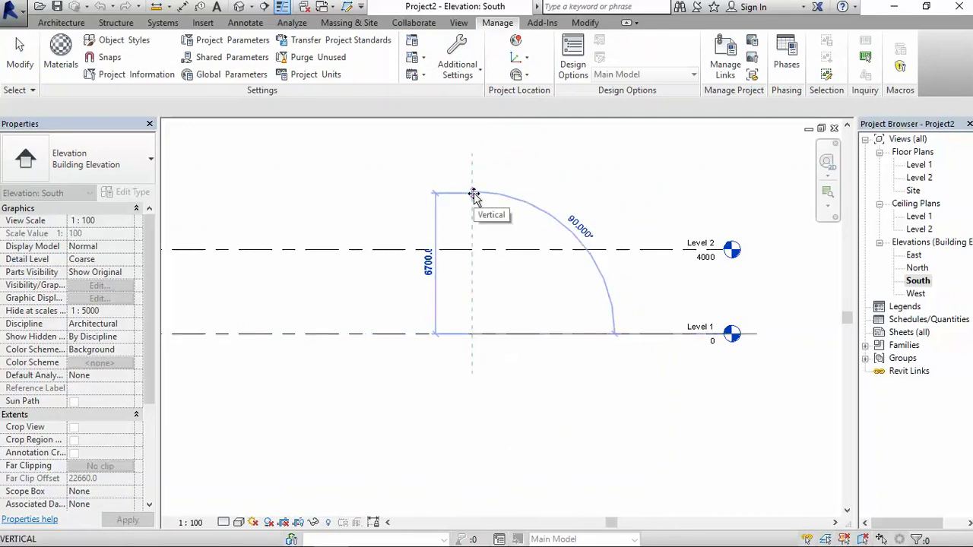
pyautogui.write('8m')
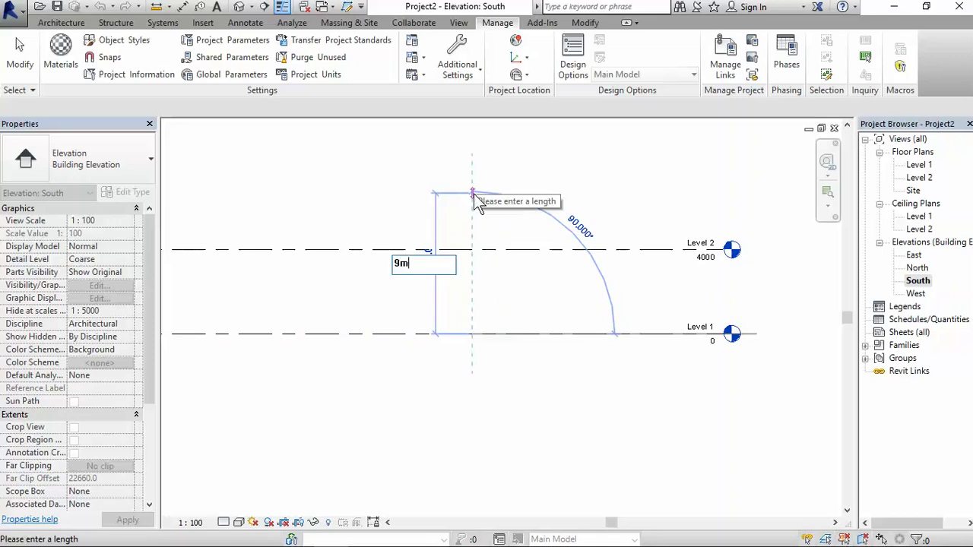
pyautogui.press('Return')
pyautogui.scroll(-3, 476, 228)
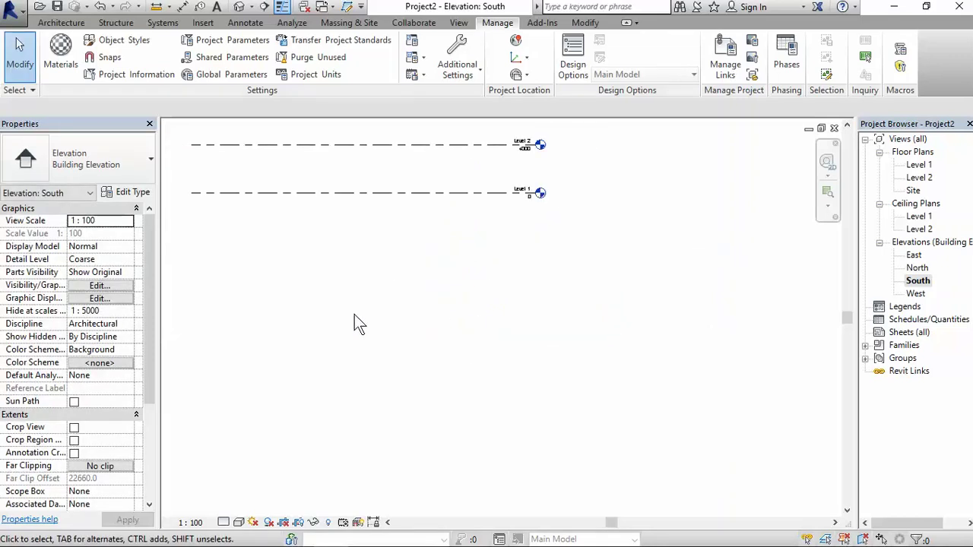
pyautogui.press('z')
pyautogui.press('f')
pyautogui.scroll(-2, 456, 354)
pyautogui.moveTo(615, 397); pyautogui.dragTo(586, 382, button='middle')
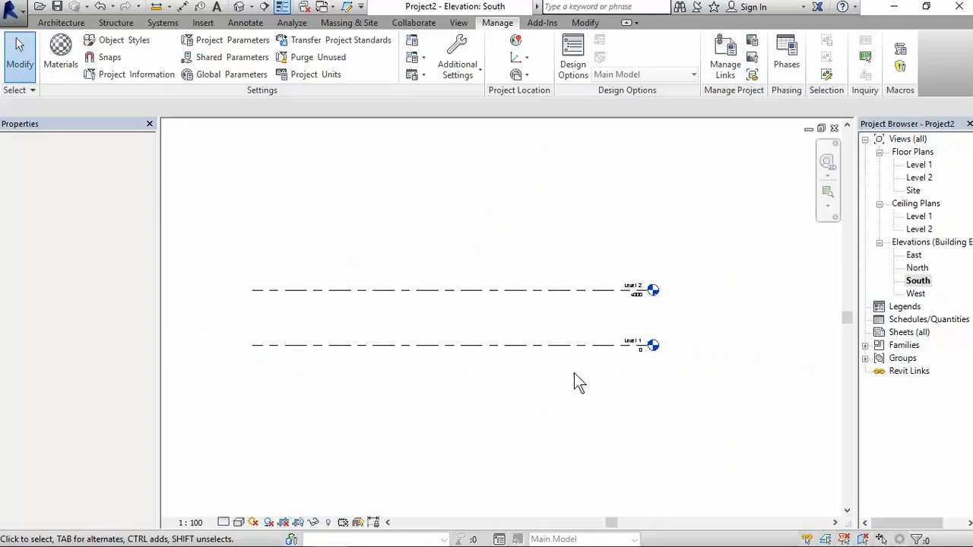
pyautogui.scroll(2, 631, 378)
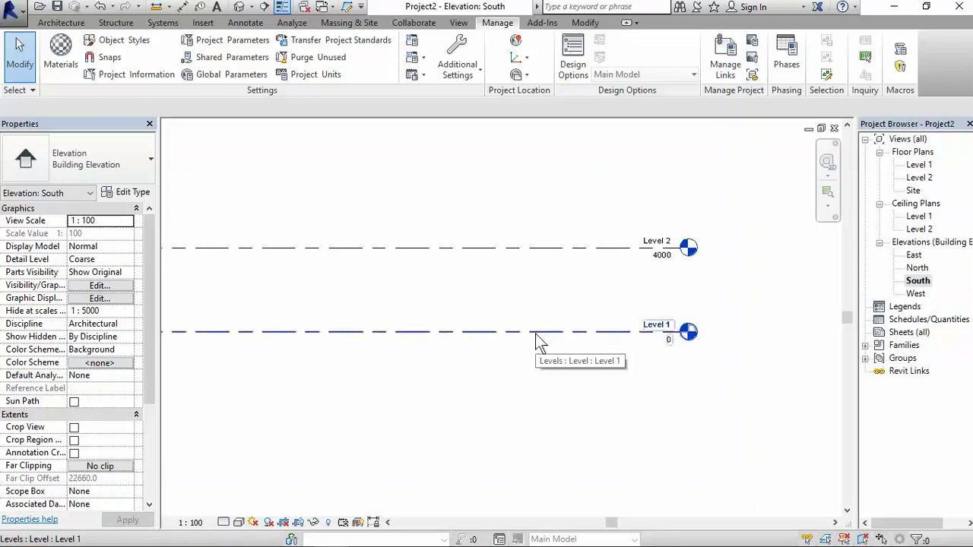
# Step: Give Level 1 a new '8mm Head w Survey Point' type measured from the Survey Point
pyautogui.click(536, 367)
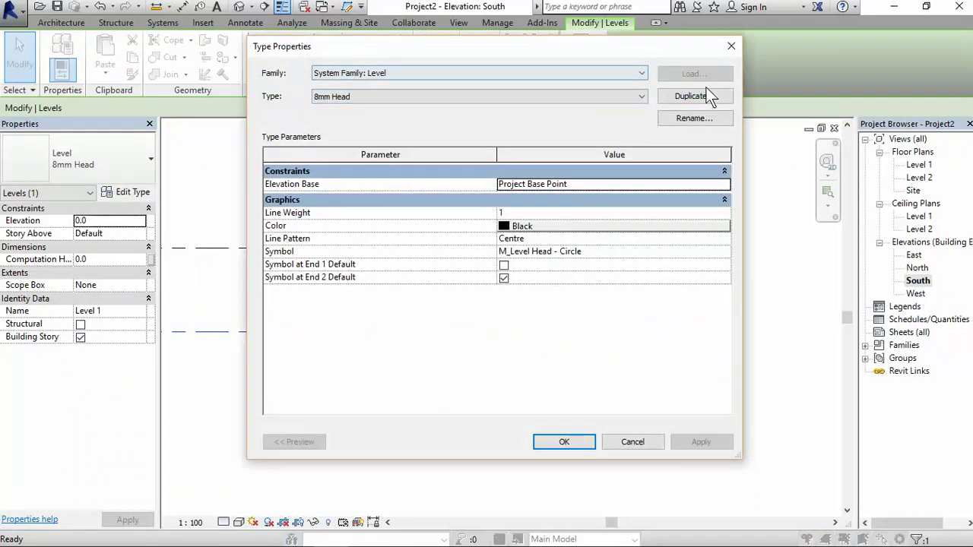
pyautogui.click(703, 97)
pyautogui.click(440, 215)
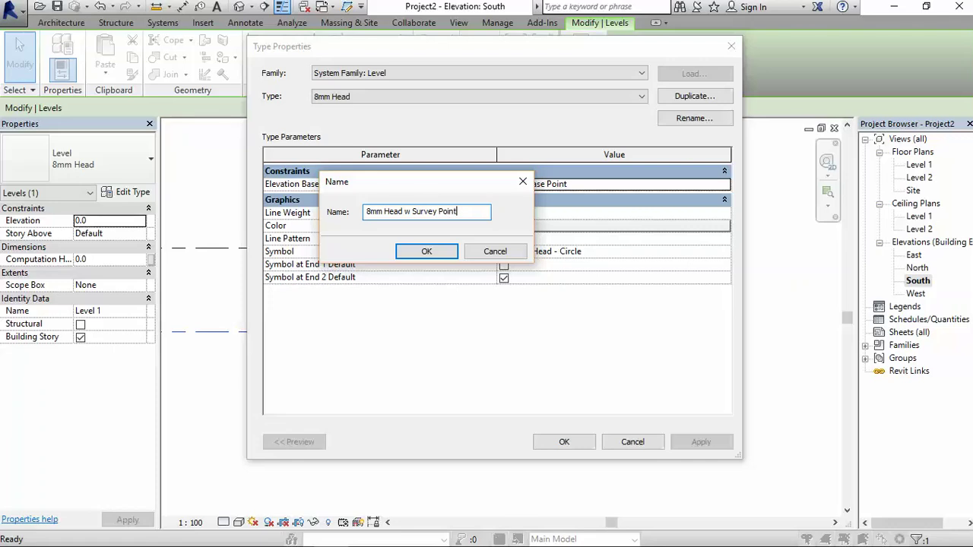
pyautogui.click(423, 251)
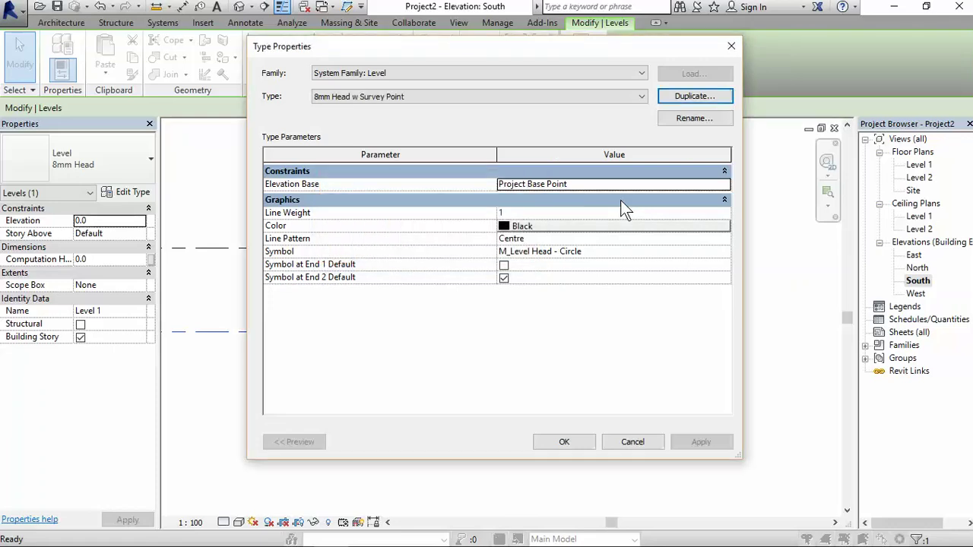
pyautogui.click(724, 184)
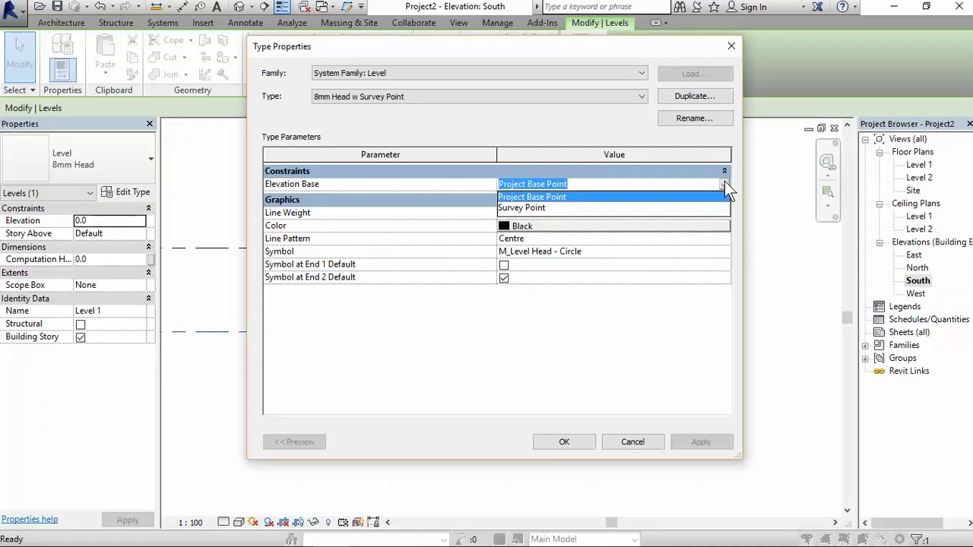
pyautogui.click(560, 208)
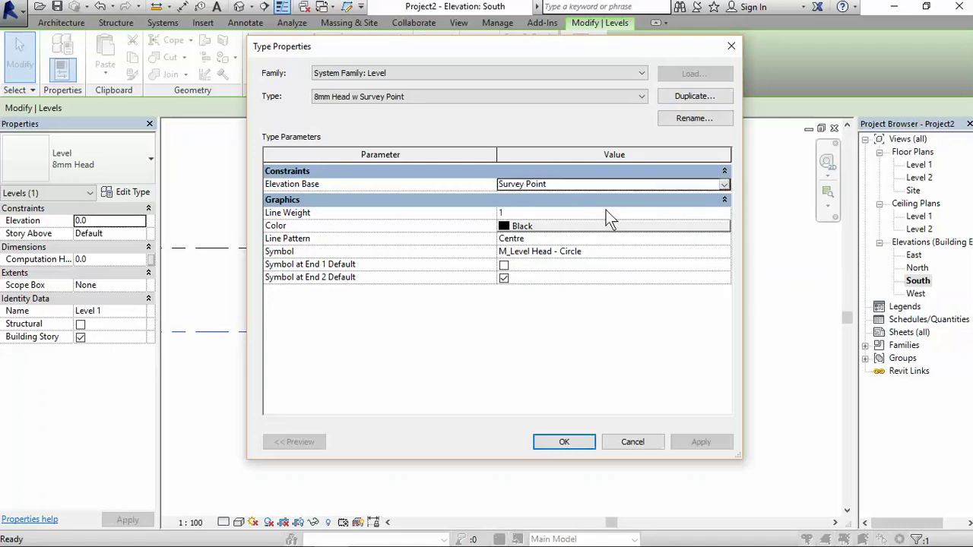
pyautogui.click(568, 444)
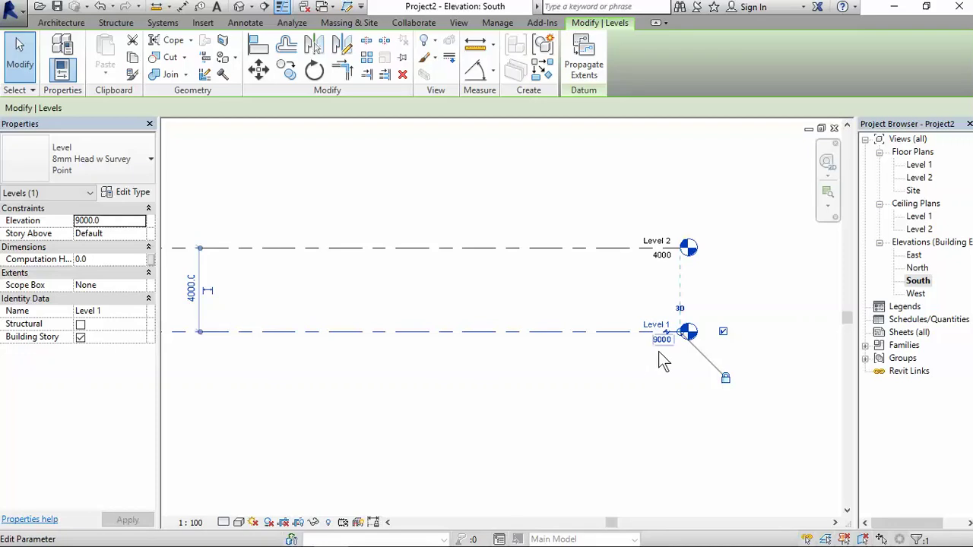
# Step: Assign the 8mm Head w Survey Point type to Level 2 so it reads 13000
pyautogui.click(502, 250)
pyautogui.click(143, 171)
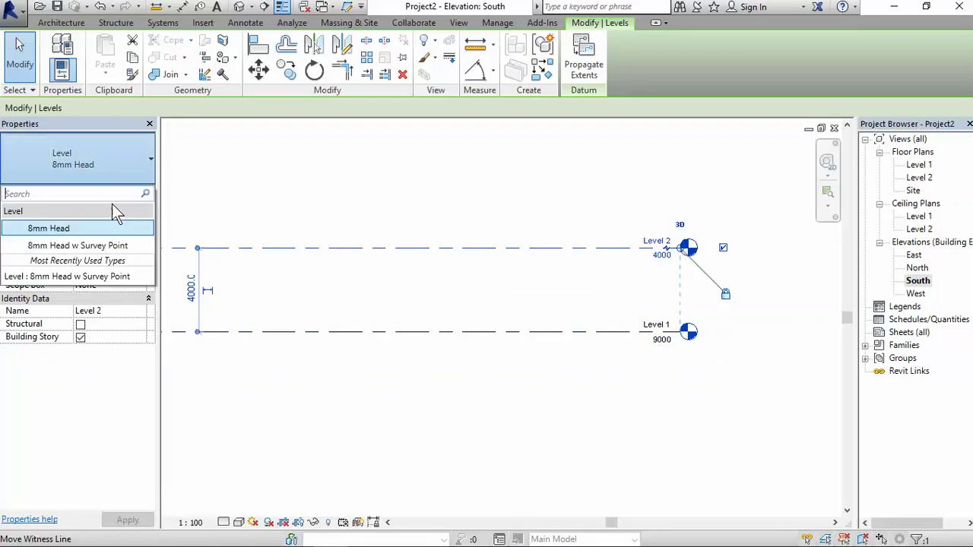
pyautogui.click(108, 250)
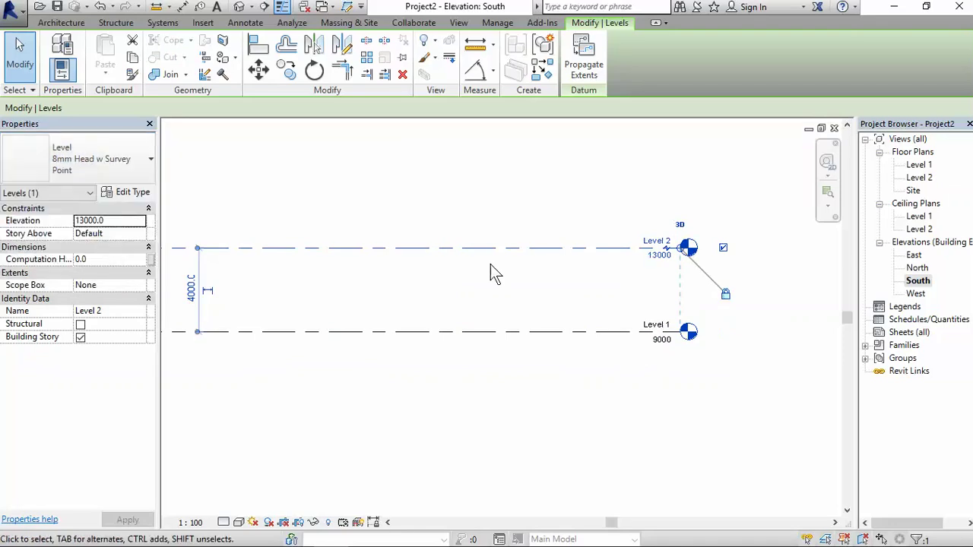
pyautogui.scroll(2, 656, 417)
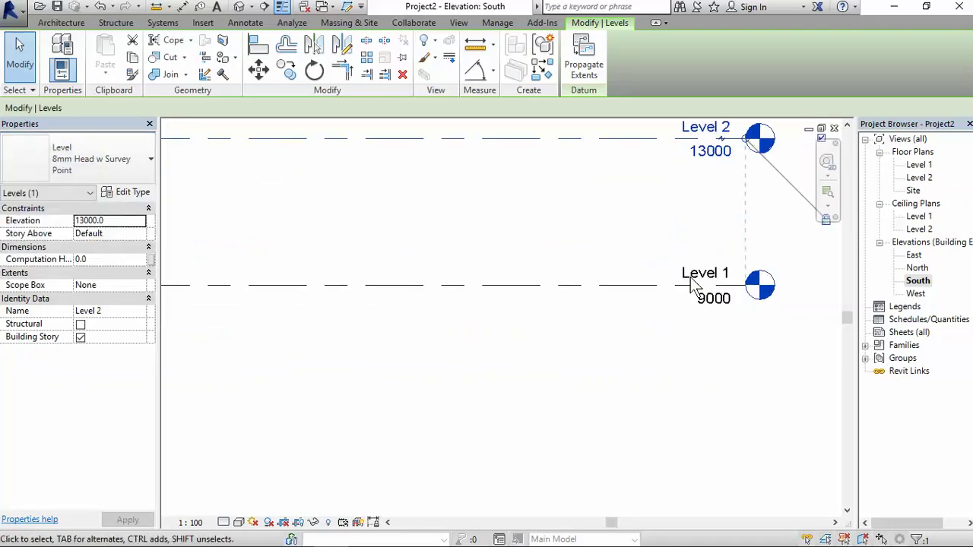
pyautogui.scroll(-4, 684, 254)
pyautogui.scroll(5, 695, 289)
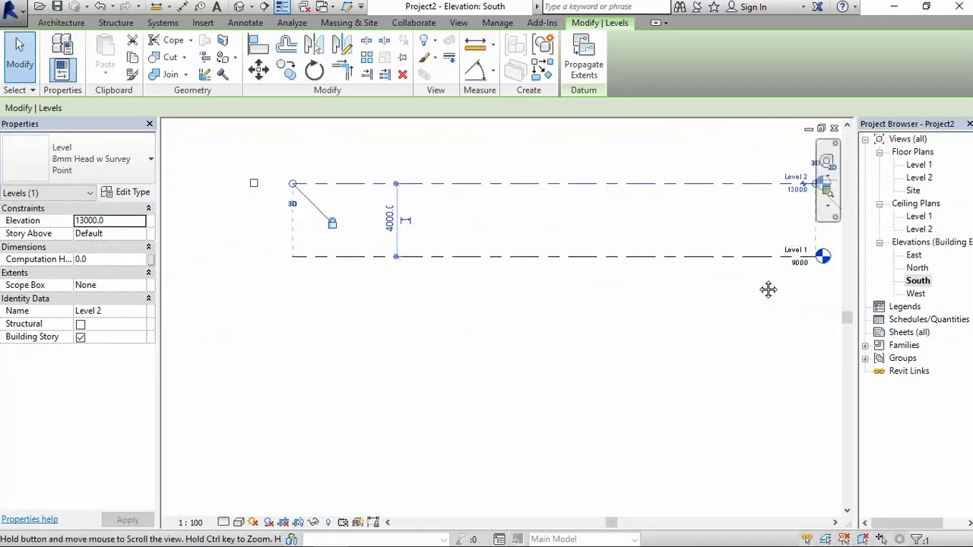
pyautogui.scroll(-2, 635, 236)
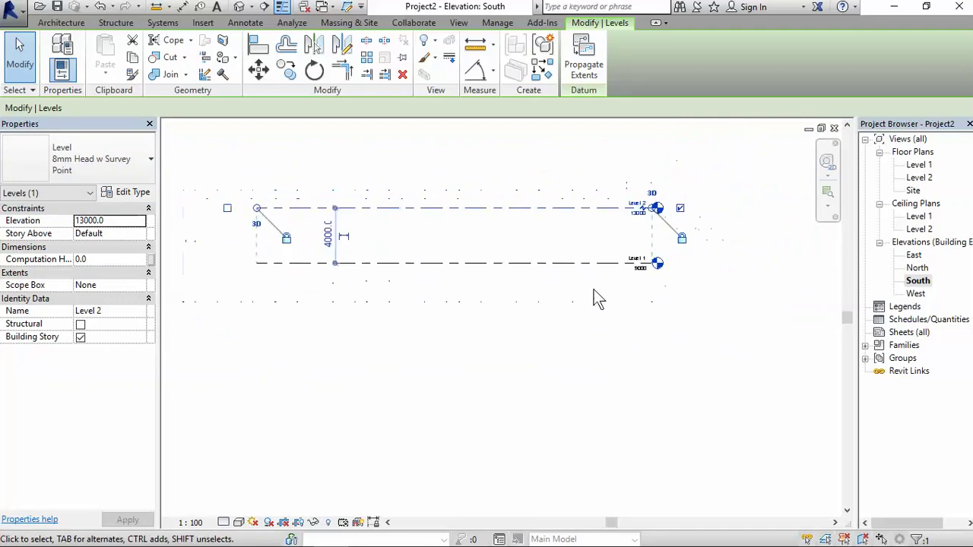
pyautogui.click(439, 335)
pyautogui.scroll(-1, 702, 189)
pyautogui.scroll(1, 691, 259)
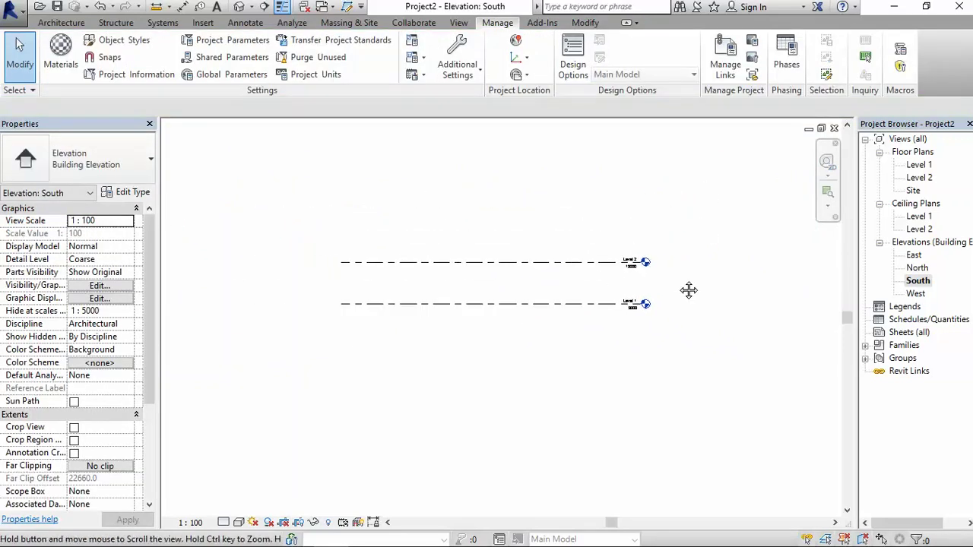
# Step: Open the Site floor plan
pyautogui.click(913, 191)
pyautogui.doubleClick(914, 191)
pyautogui.scroll(2, 563, 315)
pyautogui.scroll(-2, 558, 320)
pyautogui.moveTo(554, 320)
pyautogui.mouseDown(button='middle')
pyautogui.moveTo(564, 354)
pyautogui.moveTo(554, 314)
pyautogui.moveTo(571, 332)
pyautogui.moveTo(562, 323)
pyautogui.mouseUp(button='middle')
pyautogui.scroll(1, 562, 324)
pyautogui.scroll(-2, 627, 333)
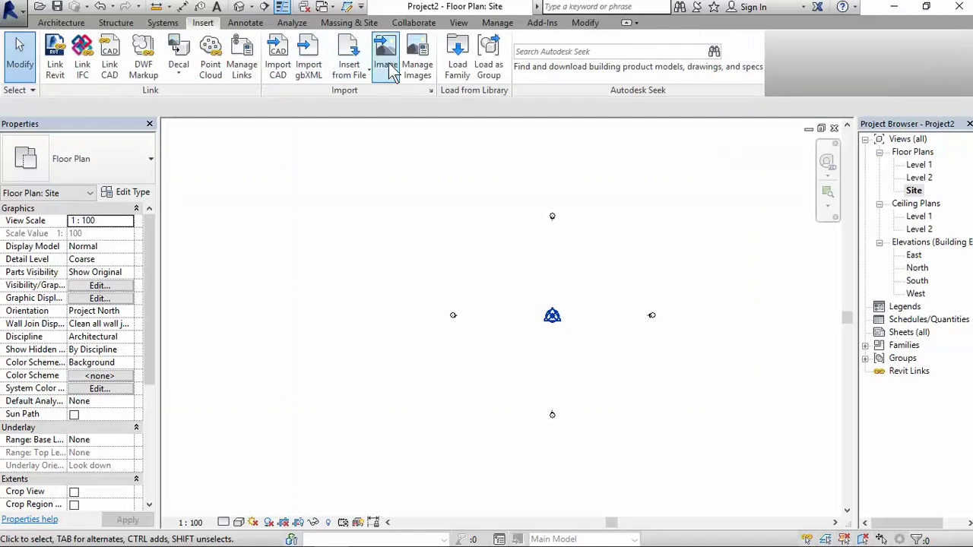
# Step: Import Fire Station_San Fernando_Topo.jpg from the Desktop Work folder as an image
pyautogui.click(386, 53)
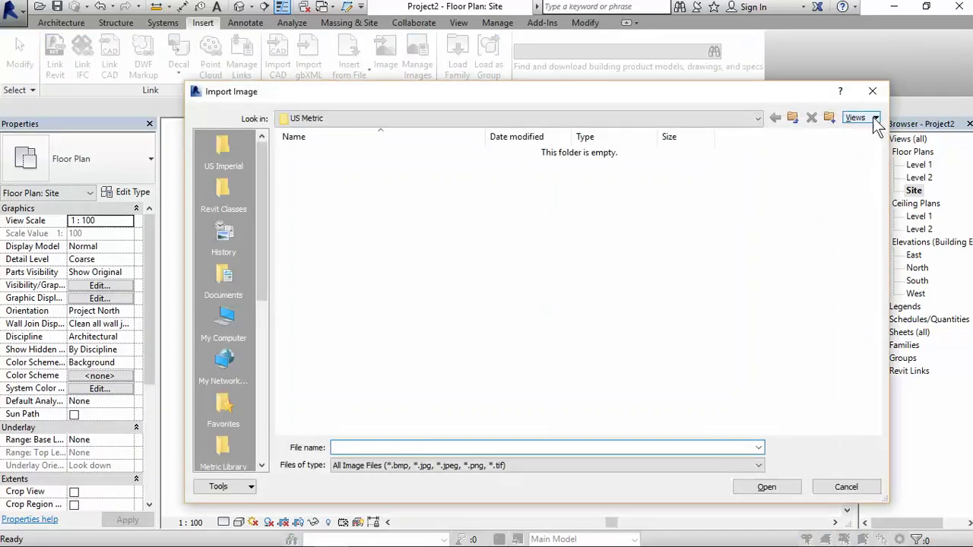
pyautogui.moveTo(259, 298); pyautogui.dragTo(263, 375)
pyautogui.click(224, 362)
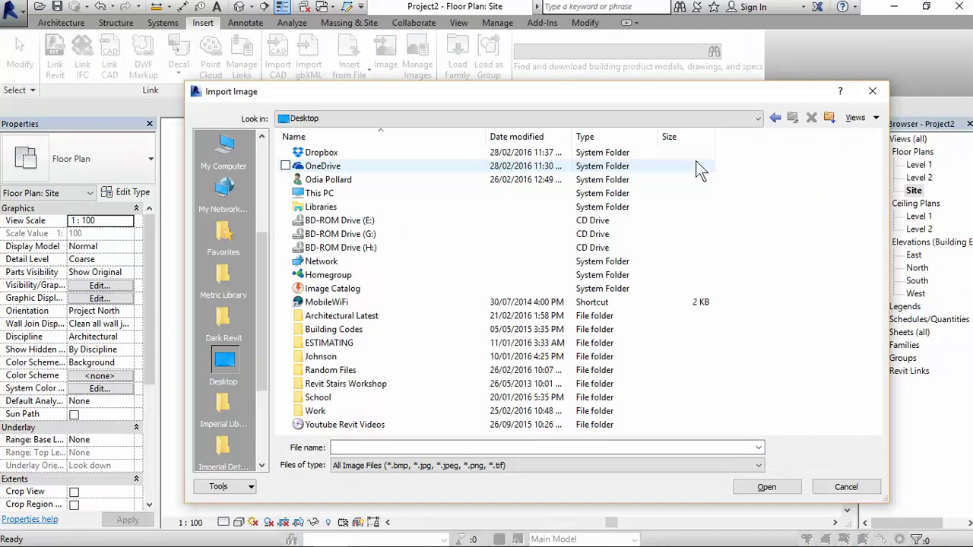
pyautogui.click(351, 302)
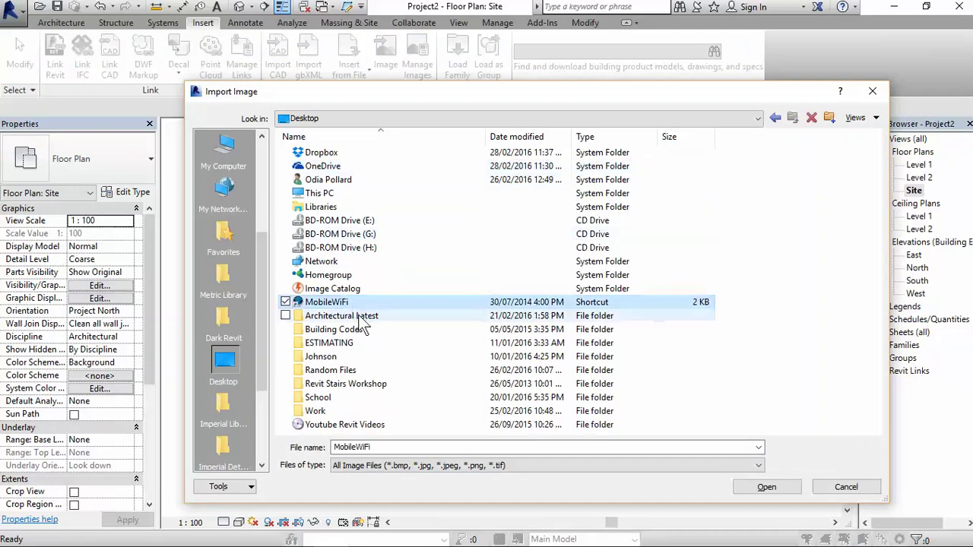
pyautogui.doubleClick(338, 408)
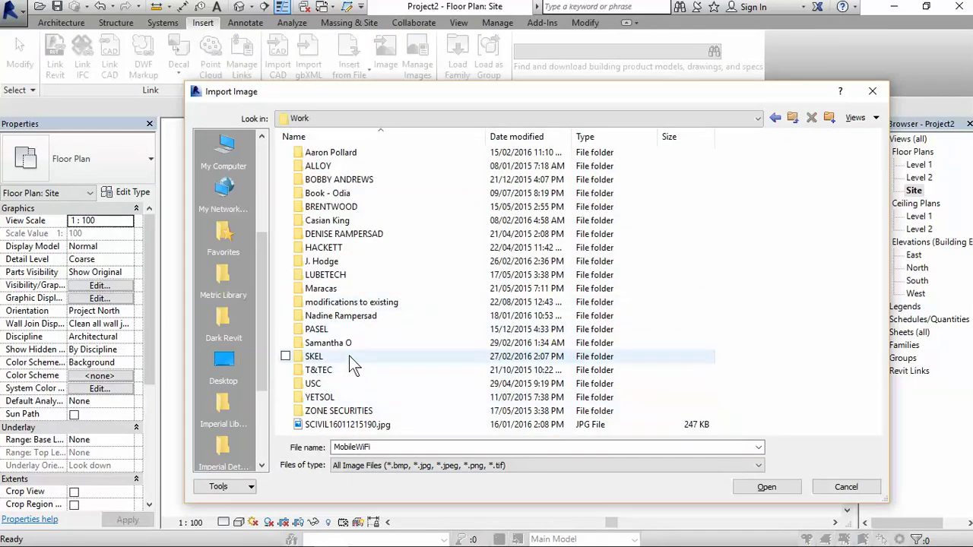
pyautogui.doubleClick(322, 342)
pyautogui.click(357, 153)
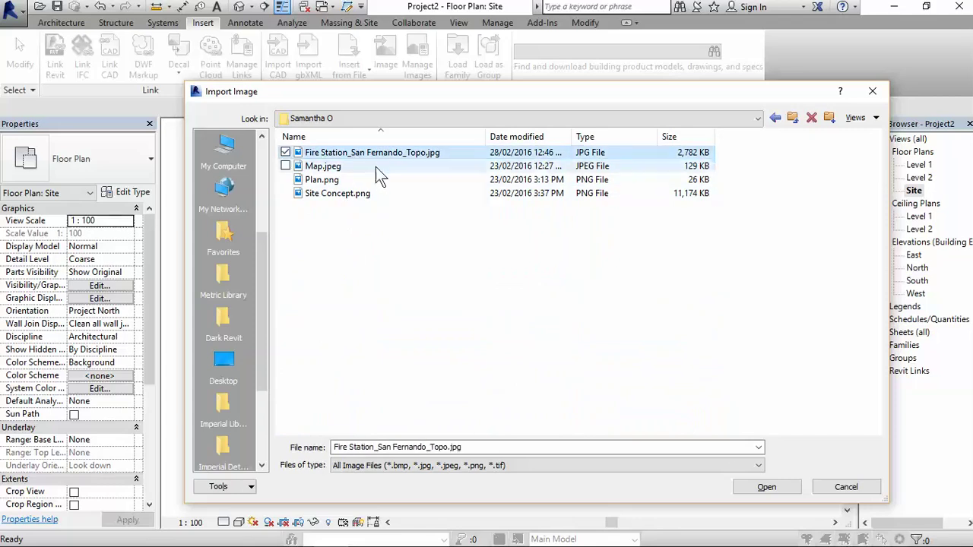
pyautogui.click(767, 488)
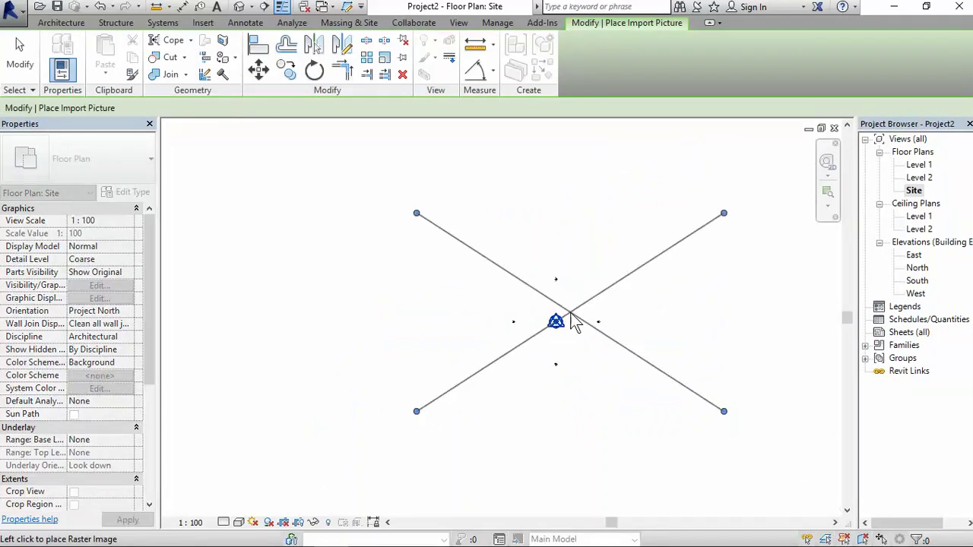
# Step: Place the topo image at 179916.7 by 116416.7 and zoom to its lower edge
pyautogui.click(483, 244)
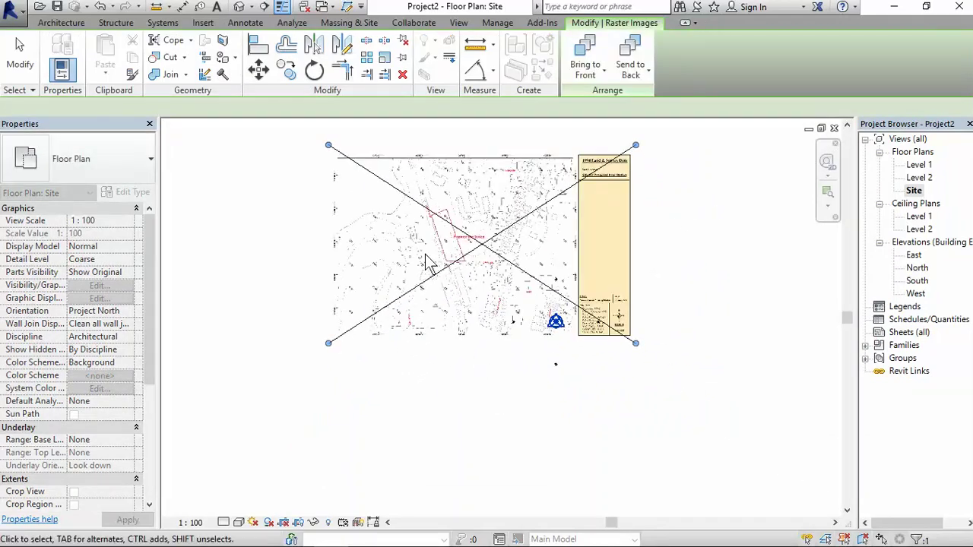
pyautogui.scroll(4, 478, 245)
pyautogui.scroll(-3, 502, 254)
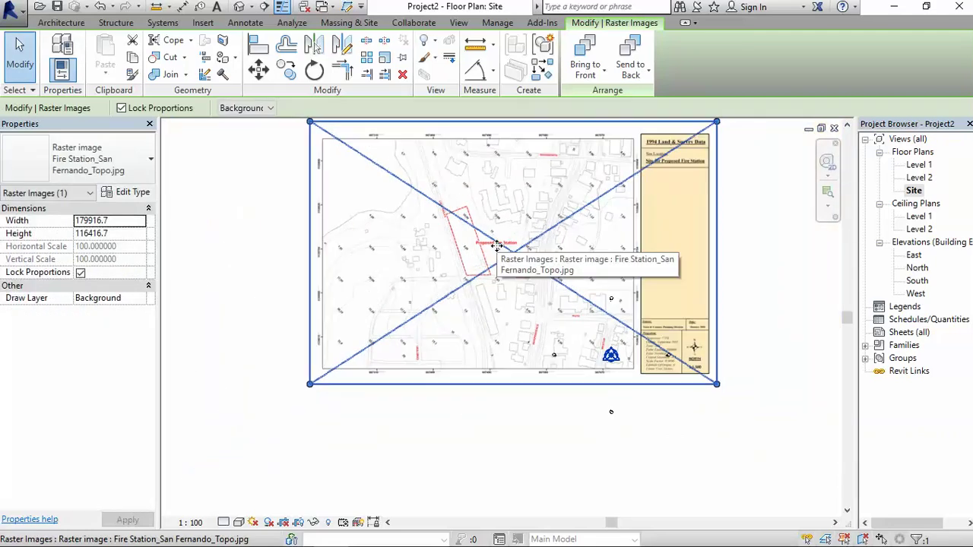
pyautogui.scroll(4, 472, 260)
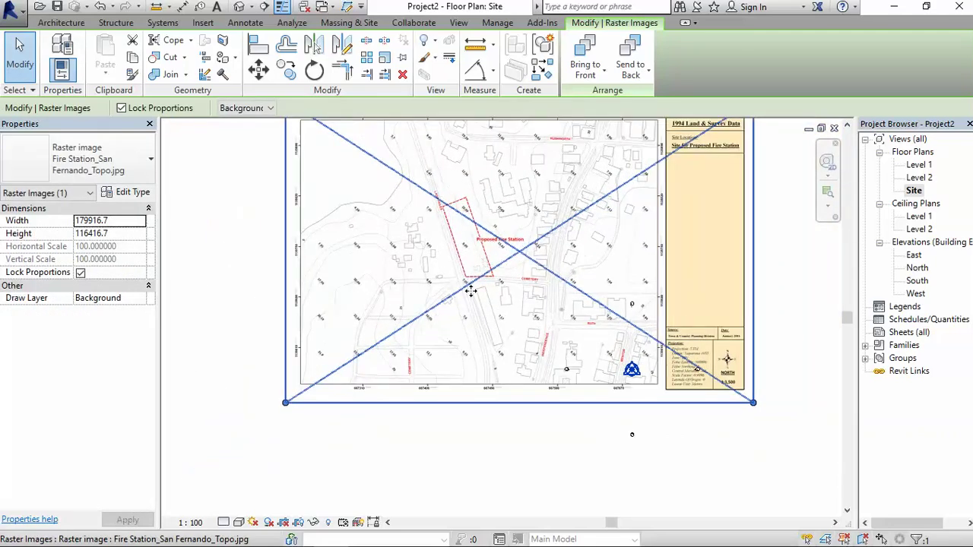
pyautogui.scroll(-2, 428, 413)
pyautogui.scroll(5, 440, 434)
# Step: Draw a Lines-style detail line from the 667310 tick to the 667400 tick
pyautogui.scroll(1, 270, 377)
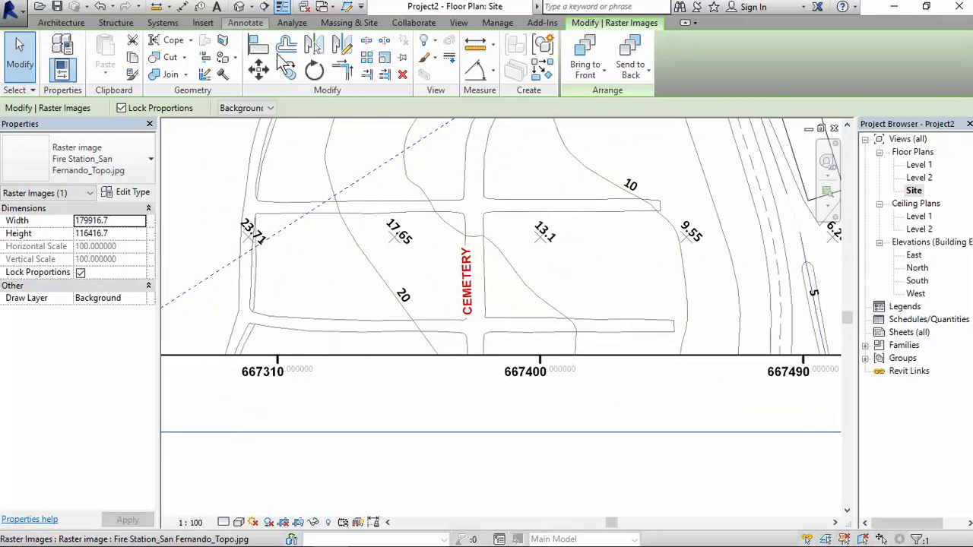
pyautogui.click(327, 38)
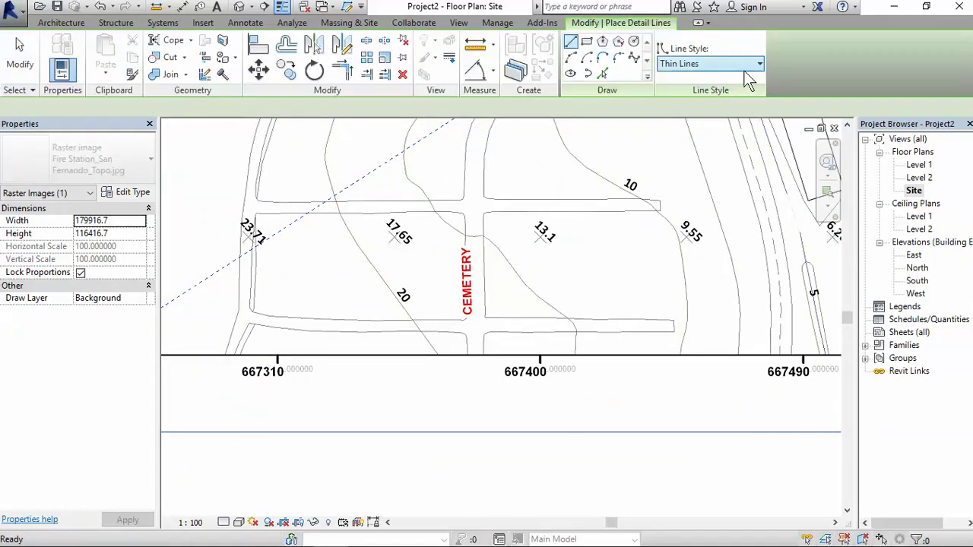
pyautogui.click(718, 64)
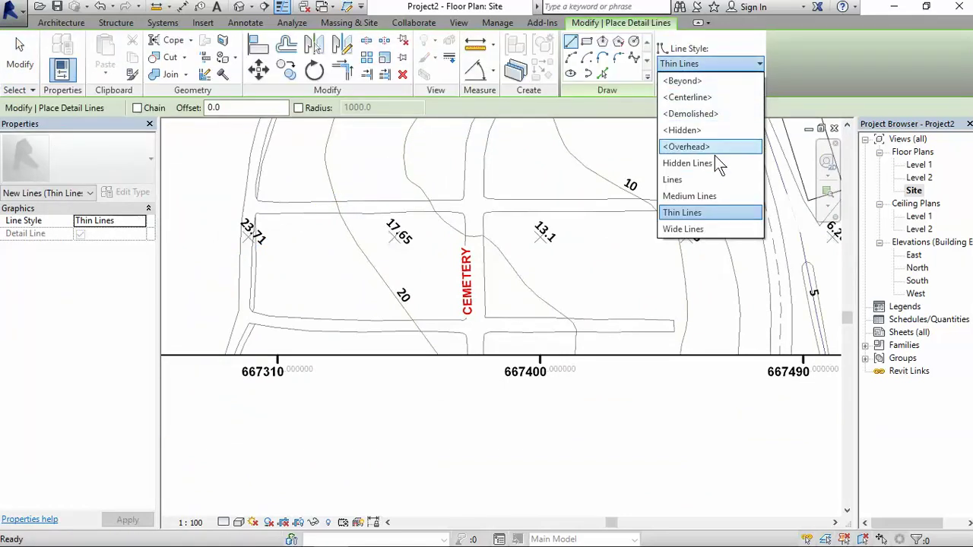
pyautogui.click(705, 180)
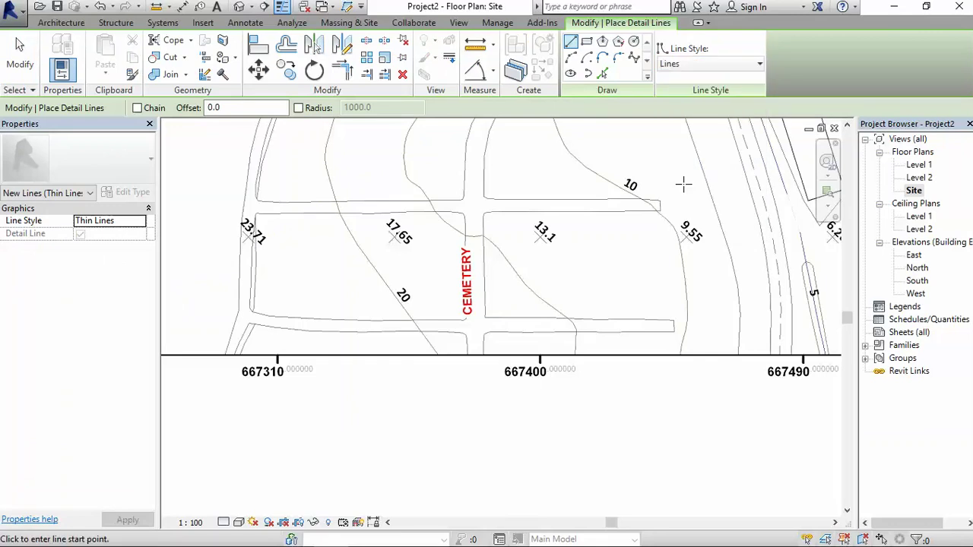
pyautogui.scroll(5, 301, 355)
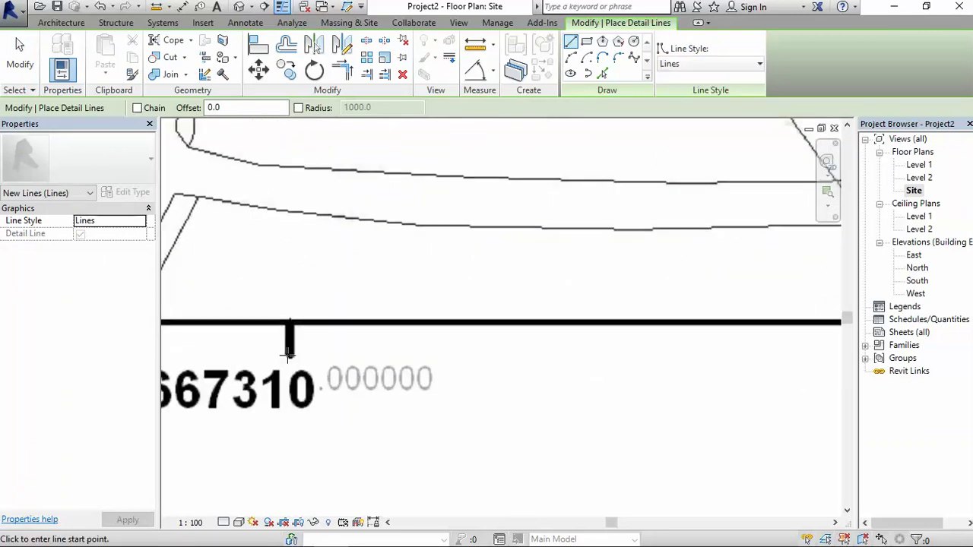
pyautogui.click(289, 325)
pyautogui.scroll(-3, 413, 325)
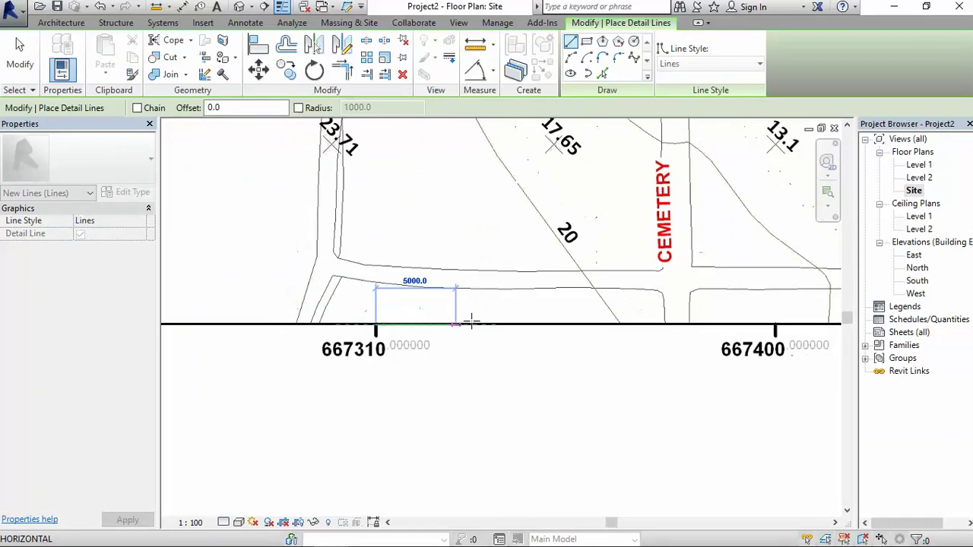
pyautogui.scroll(5, 809, 321)
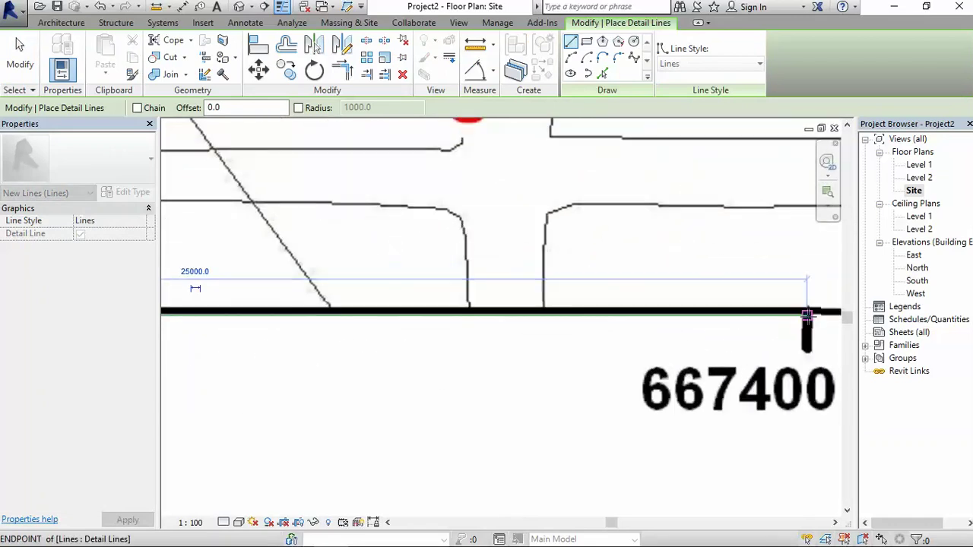
pyautogui.click(809, 315)
pyautogui.scroll(-4, 808, 319)
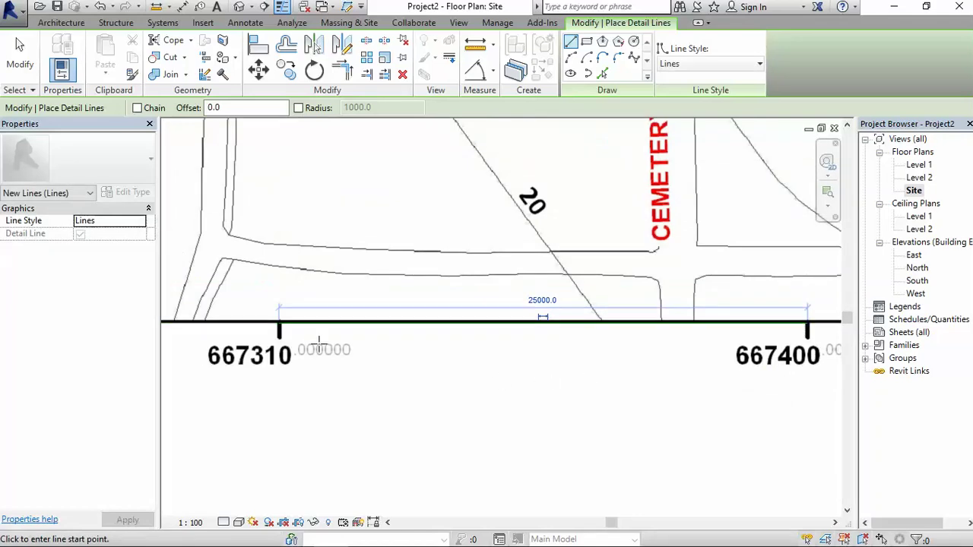
pyautogui.scroll(5, 278, 326)
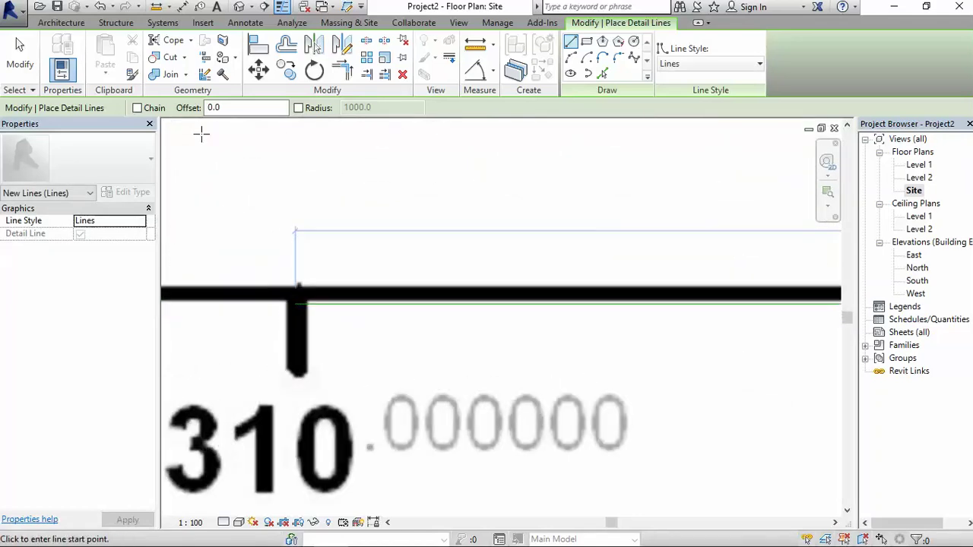
# Step: Draw a 90000-long detail line starting from the 667310 tick
pyautogui.scroll(2, 292, 297)
pyautogui.click(293, 298)
pyautogui.scroll(-5, 301, 297)
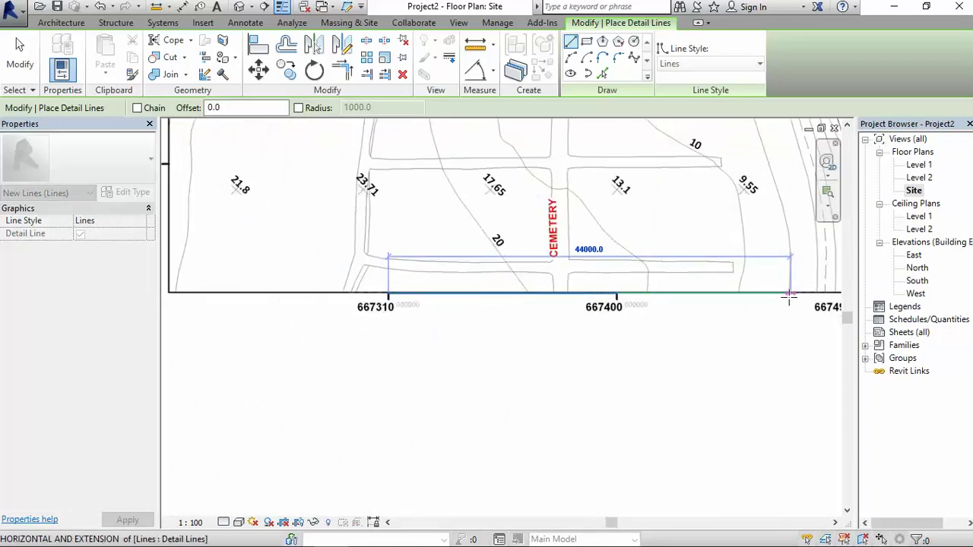
pyautogui.moveTo(791, 298); pyautogui.dragTo(645, 308, button='middle')
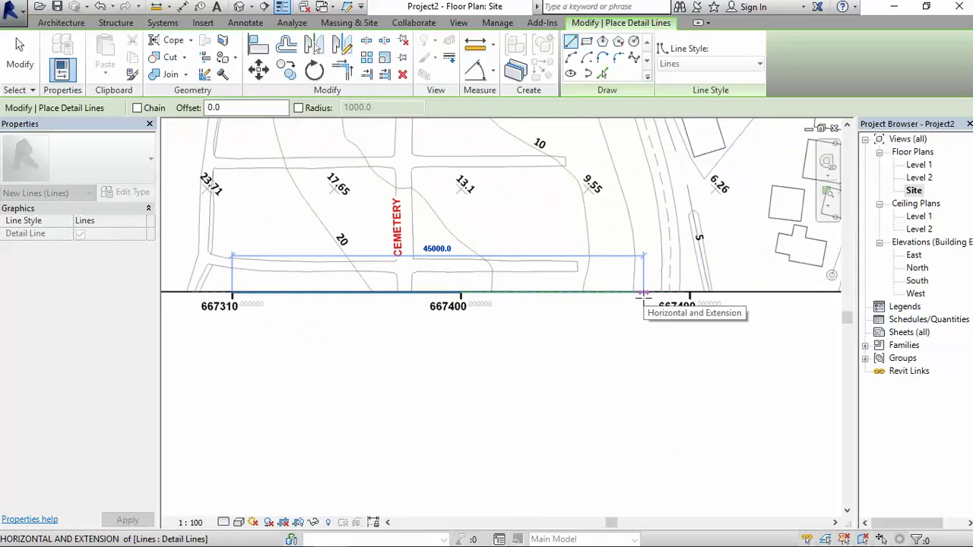
pyautogui.write('90')
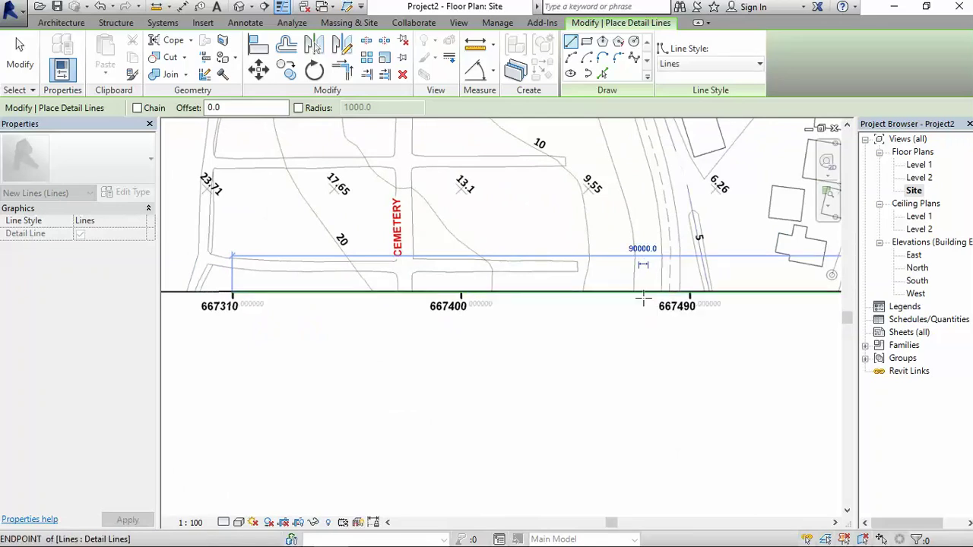
pyautogui.press('Return')
pyautogui.scroll(-2, 471, 370)
pyautogui.scroll(-3, 373, 354)
# Step: Scale the survey image by 3.6 so the 667310–667400 ticks span 90000
pyautogui.press('Escape')
pyautogui.scroll(-2, 416, 381)
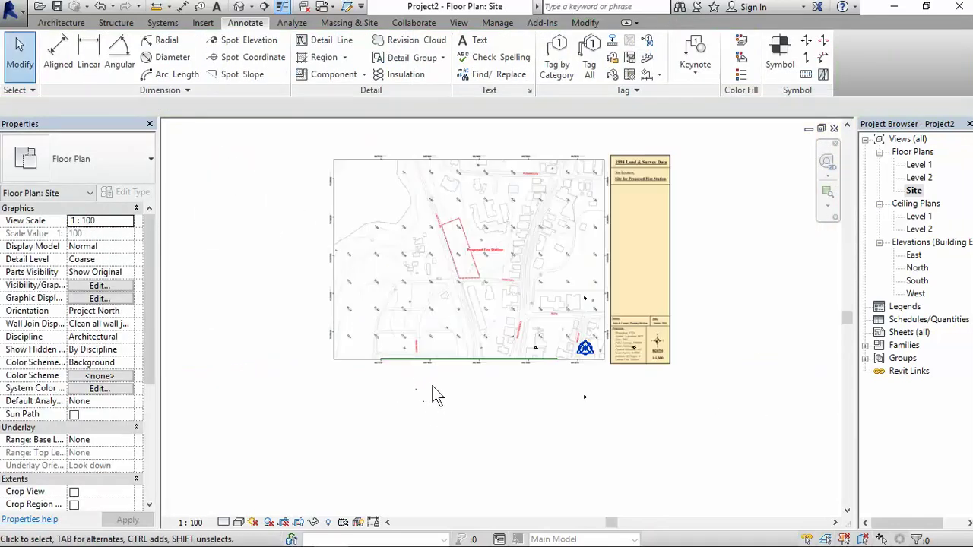
pyautogui.click(481, 258)
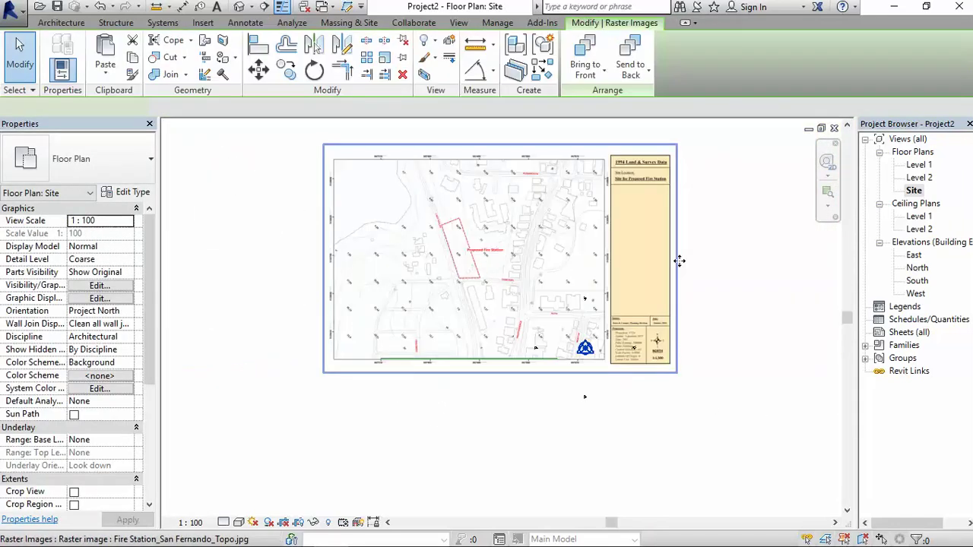
pyautogui.click(388, 67)
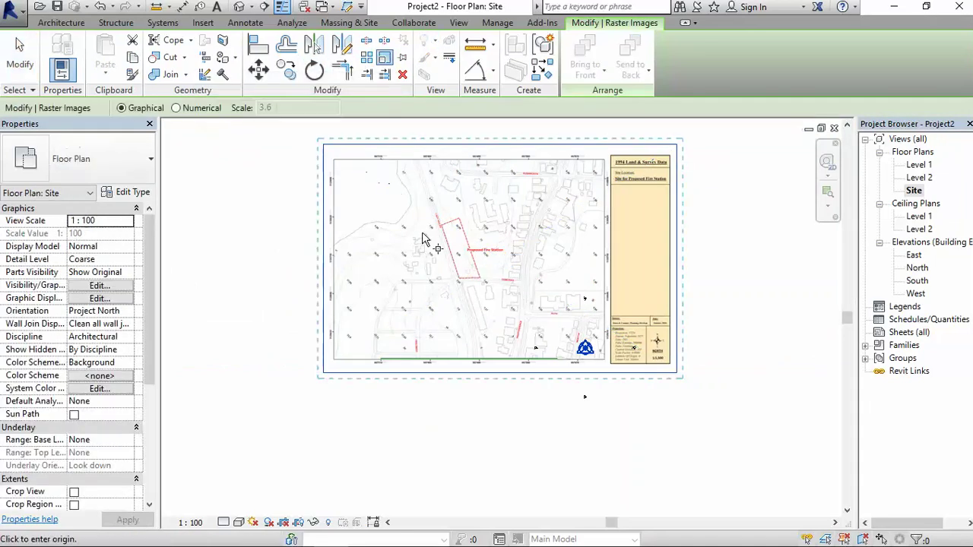
pyautogui.scroll(3, 388, 365)
pyautogui.click(372, 351)
pyautogui.click(456, 352)
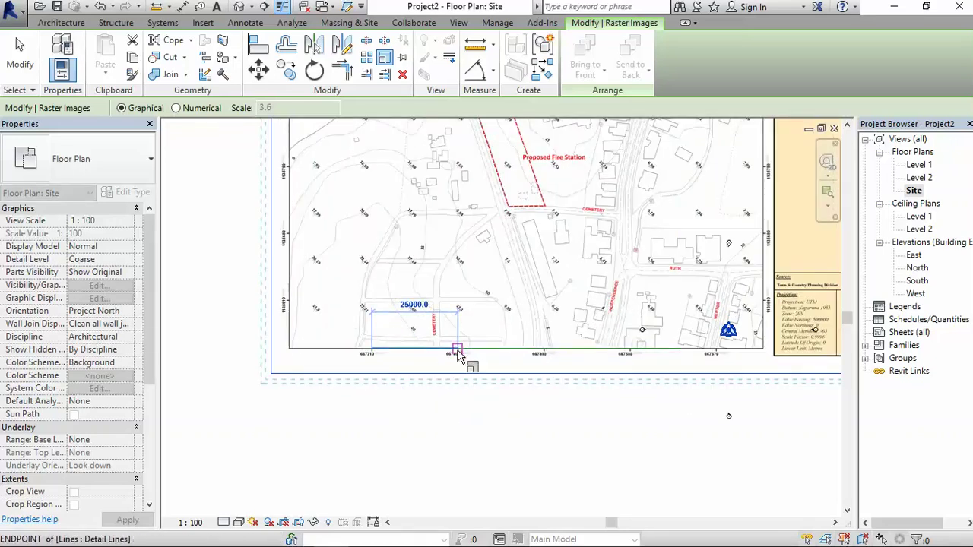
pyautogui.click(683, 351)
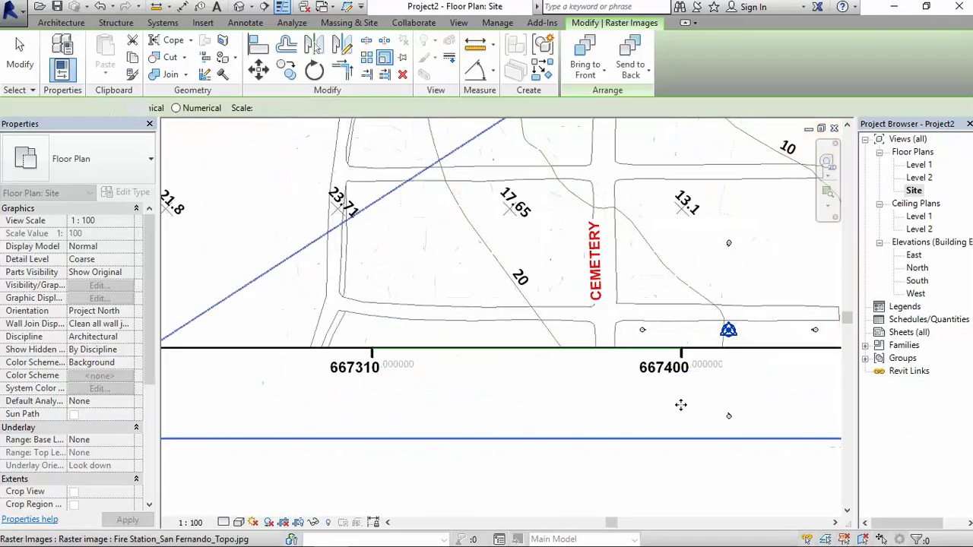
# Step: Deselect the image and select a leftover reference detail line
pyautogui.scroll(-3, 684, 403)
pyautogui.scroll(2, 646, 402)
pyautogui.scroll(2, 644, 410)
pyautogui.click(616, 434)
pyautogui.click(646, 377)
# Step: Delete the two leftover reference detail lines
pyautogui.click(404, 76)
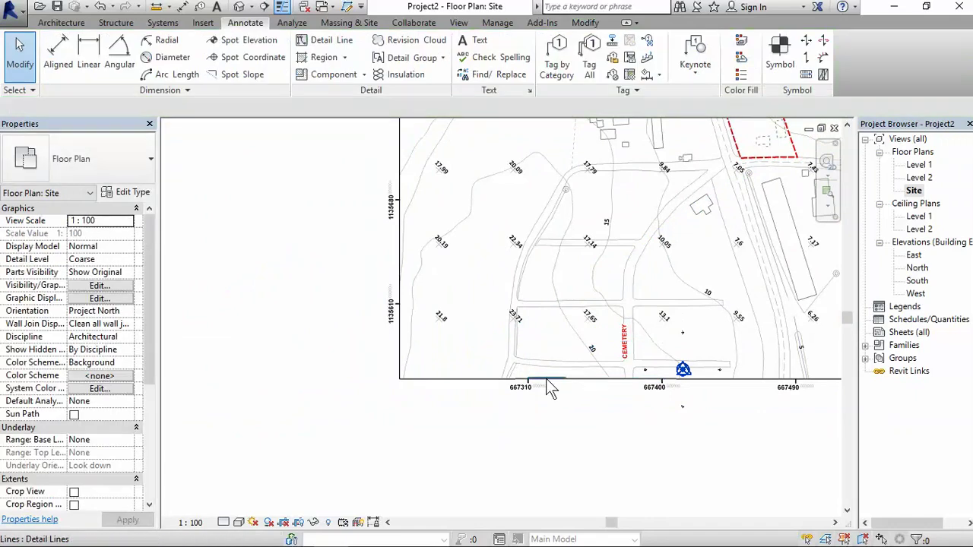
pyautogui.click(563, 377)
pyautogui.click(402, 74)
pyautogui.scroll(-3, 549, 472)
pyautogui.scroll(4, 609, 419)
pyautogui.scroll(-2, 608, 448)
pyautogui.scroll(2, 595, 299)
# Step: Move the survey image so the fire station site corner lands on the survey point
pyautogui.moveTo(608, 173); pyautogui.dragTo(569, 370)
pyautogui.scroll(6, 532, 370)
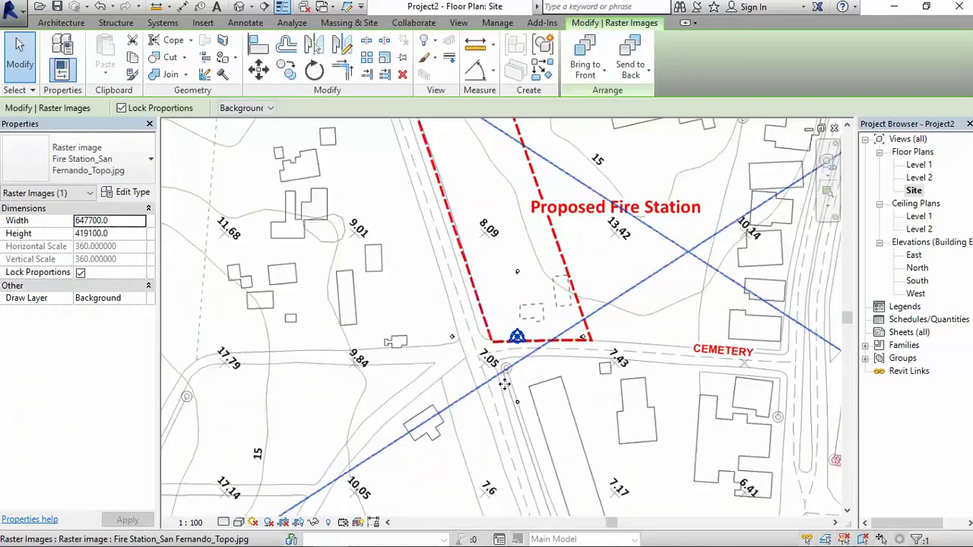
pyautogui.click(258, 69)
pyautogui.scroll(-2, 498, 242)
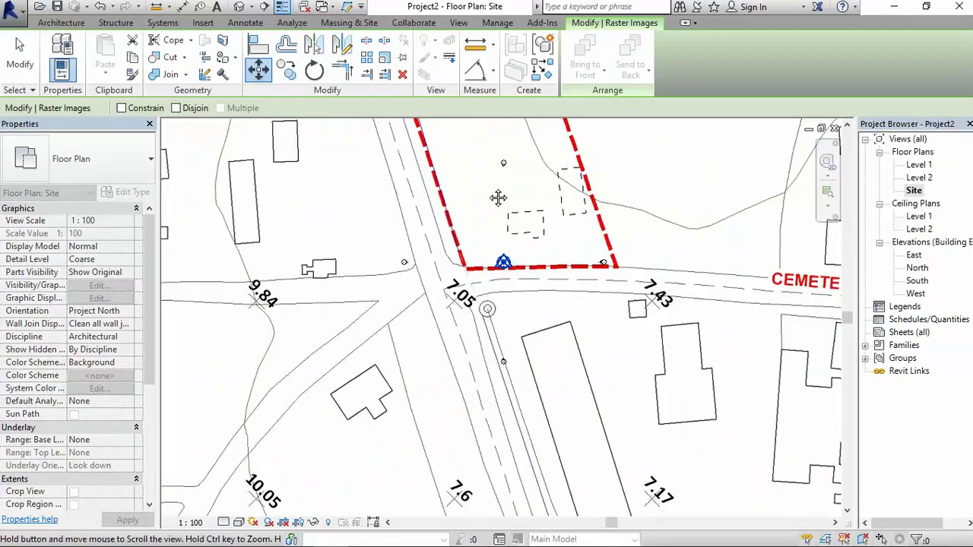
pyautogui.moveTo(503, 220); pyautogui.dragTo(522, 278, button='middle')
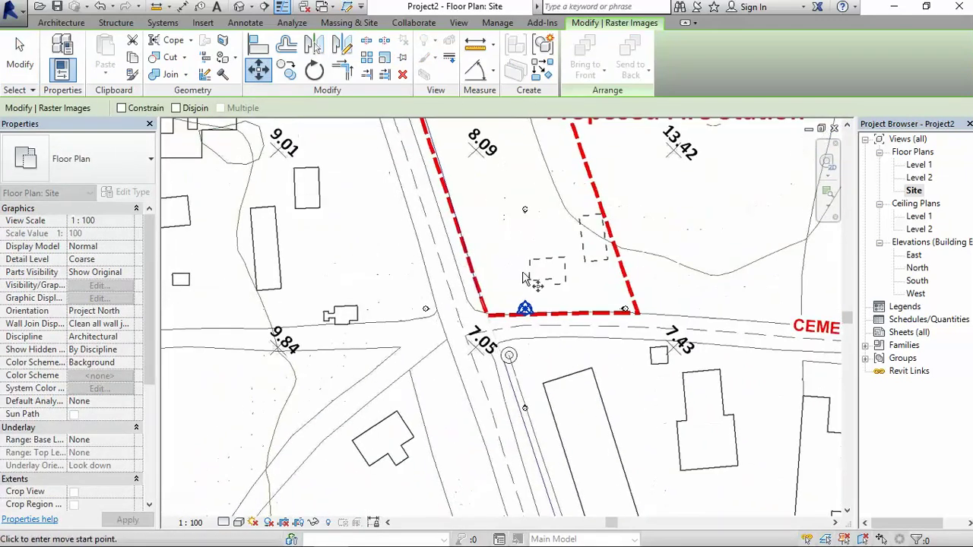
pyautogui.click(494, 182)
pyautogui.click(525, 312)
pyautogui.scroll(-3, 600, 341)
pyautogui.scroll(3, 600, 341)
pyautogui.scroll(-4, 599, 343)
pyautogui.scroll(4, 599, 344)
pyautogui.scroll(-3, 597, 346)
pyautogui.scroll(-3, 597, 346)
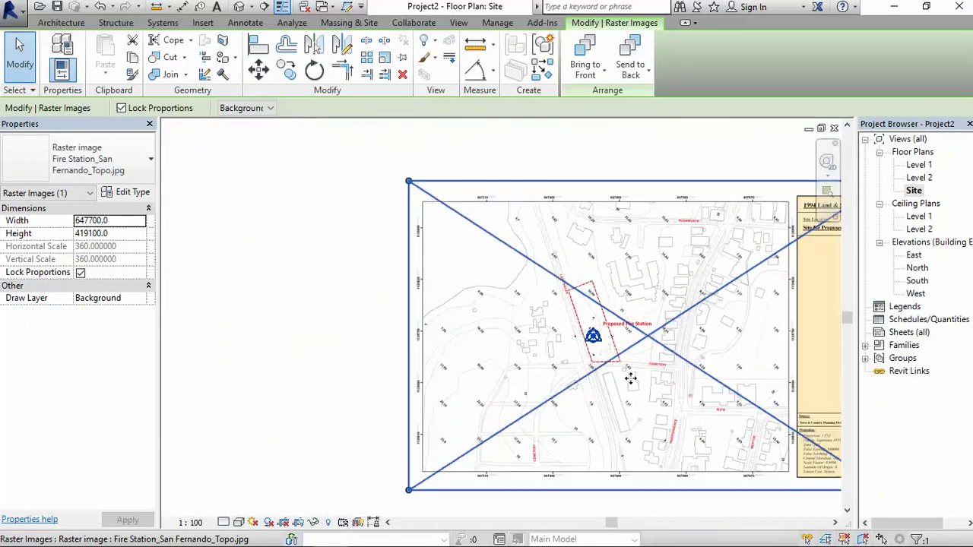
pyautogui.scroll(4, 584, 347)
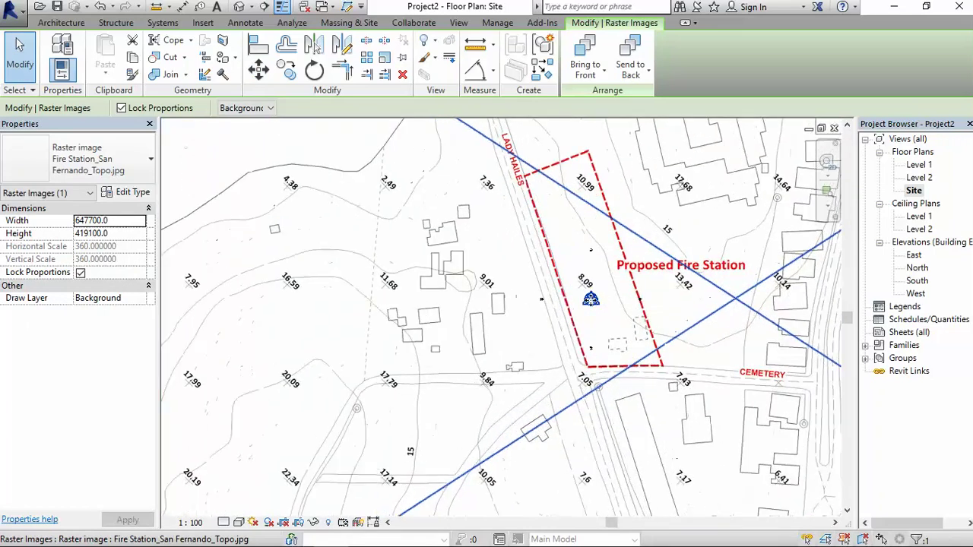
pyautogui.scroll(3, 593, 302)
pyautogui.scroll(-2, 600, 319)
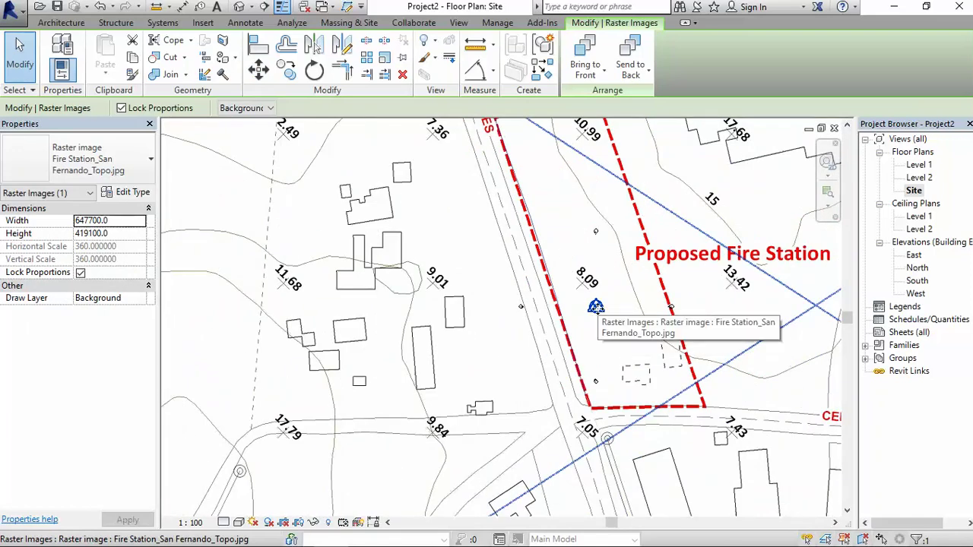
pyautogui.press('Escape')
# Step: Pan and zoom the Site plan to show the whole sheet around the fire station site
pyautogui.scroll(2, 606, 320)
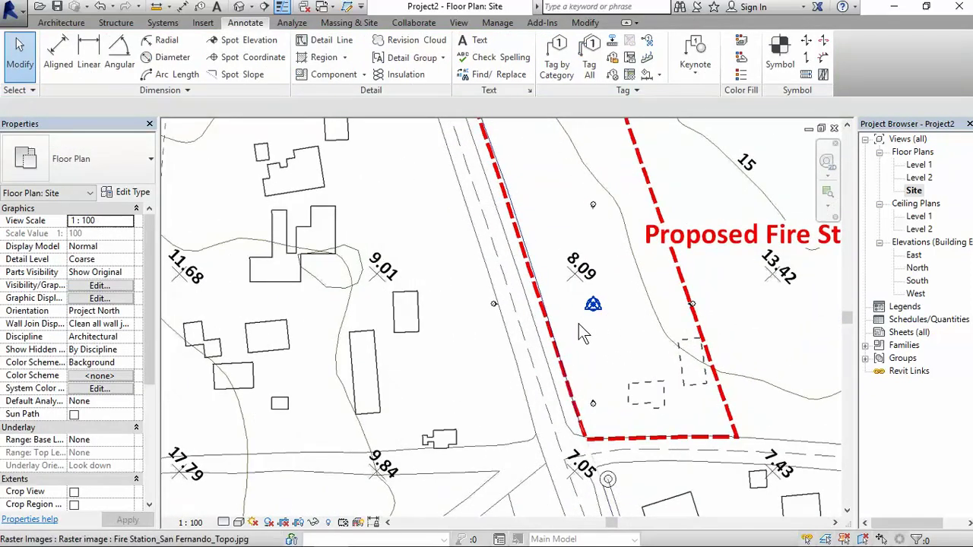
pyautogui.scroll(1, 581, 334)
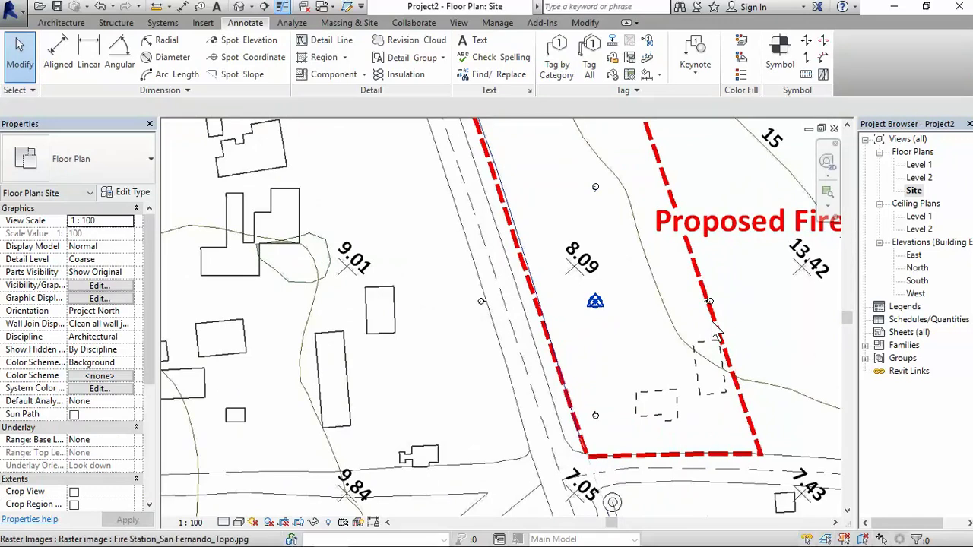
pyautogui.scroll(-6, 638, 416)
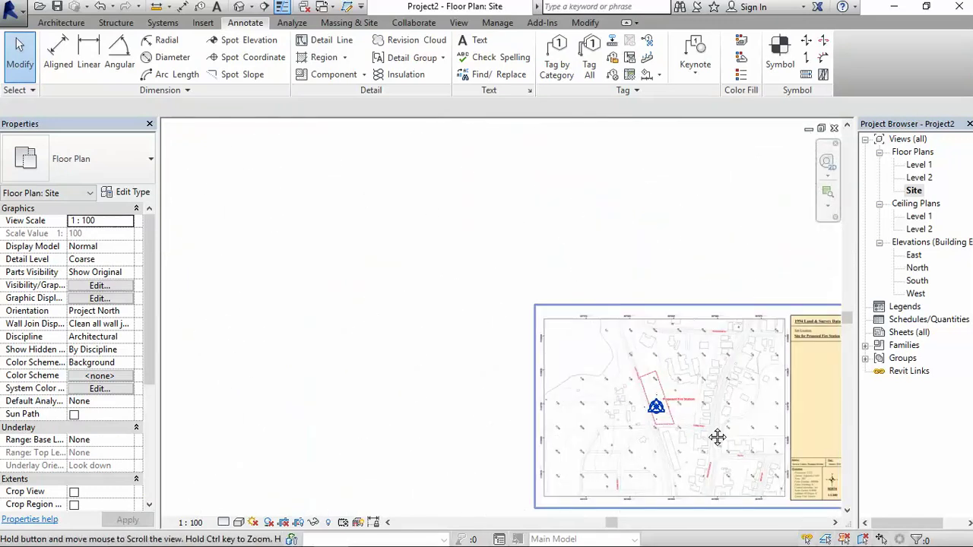
pyautogui.moveTo(673, 408); pyautogui.dragTo(595, 387, button='middle')
pyautogui.scroll(5, 593, 383)
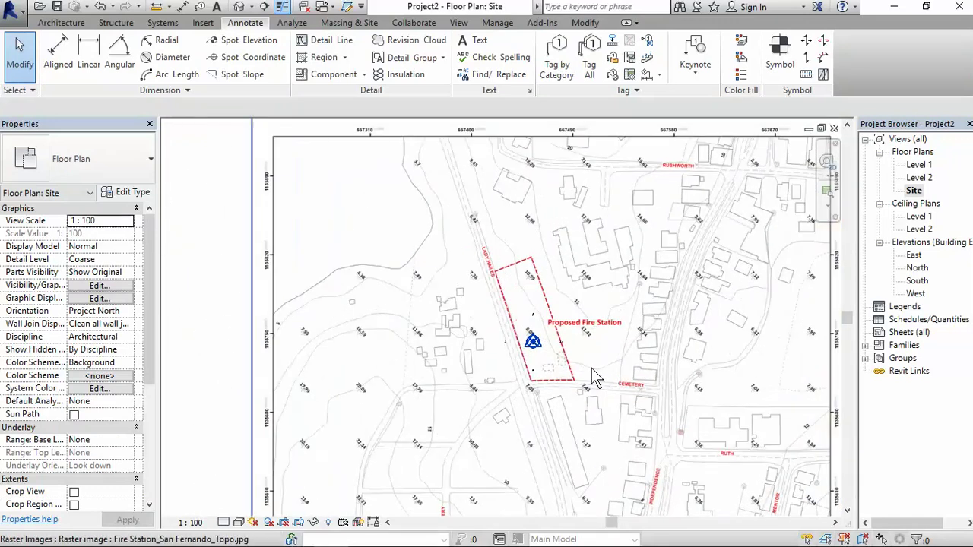
pyautogui.scroll(1, 583, 378)
pyautogui.scroll(-5, 578, 384)
pyautogui.scroll(4, 600, 391)
pyautogui.moveTo(630, 370); pyautogui.dragTo(695, 406, button='middle')
pyautogui.scroll(4, 639, 421)
pyautogui.scroll(-3, 580, 382)
pyautogui.moveTo(395, 327); pyautogui.dragTo(560, 355, button='middle')
# Step: Pin the survey image, turn off selecting pinned elements, and set the plan's visual style to Wireframe
pyautogui.scroll(-1, 581, 312)
pyautogui.click(575, 264)
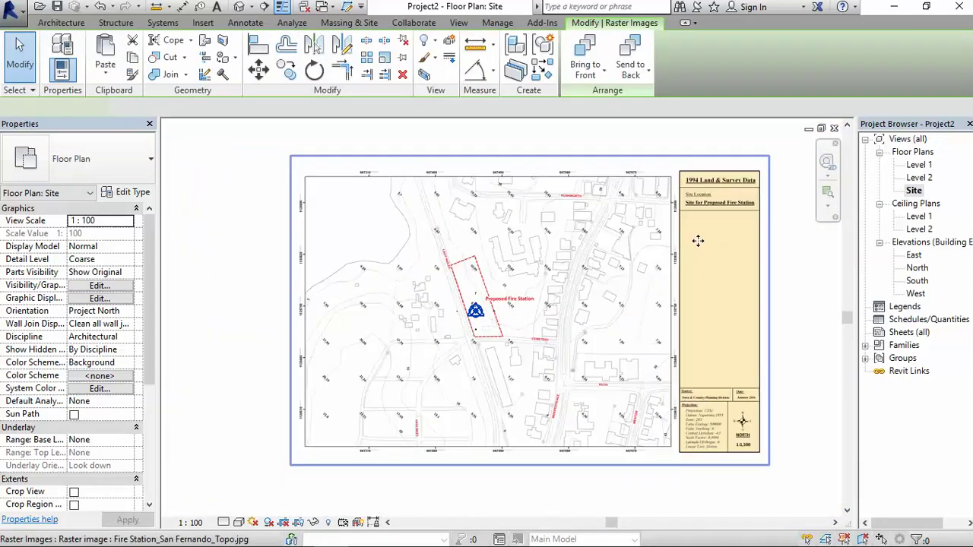
pyautogui.click(403, 57)
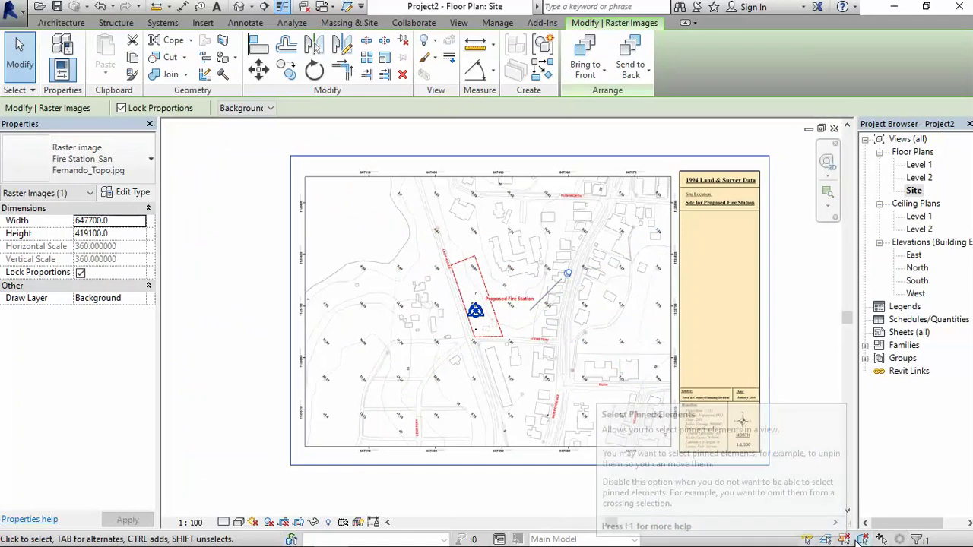
pyautogui.click(254, 240)
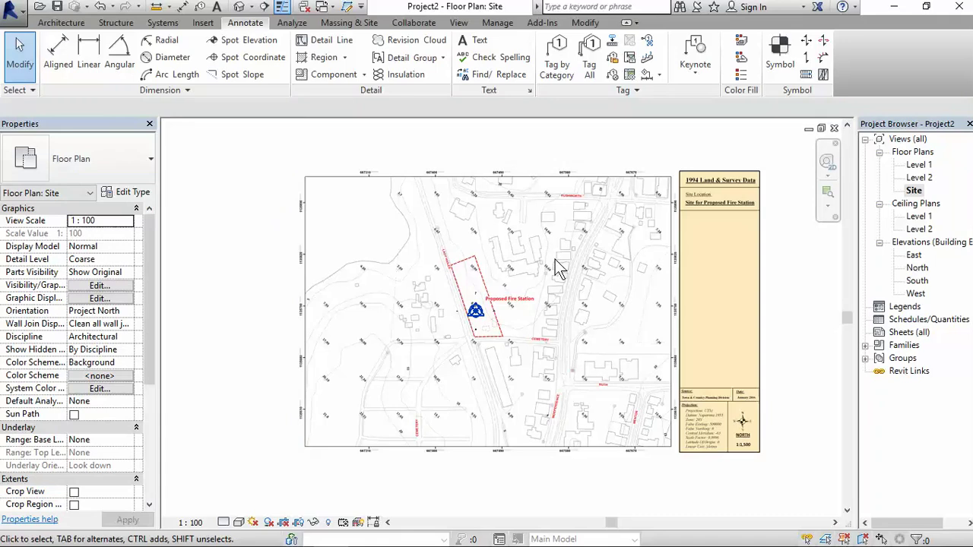
pyautogui.click(239, 522)
pyautogui.click(273, 435)
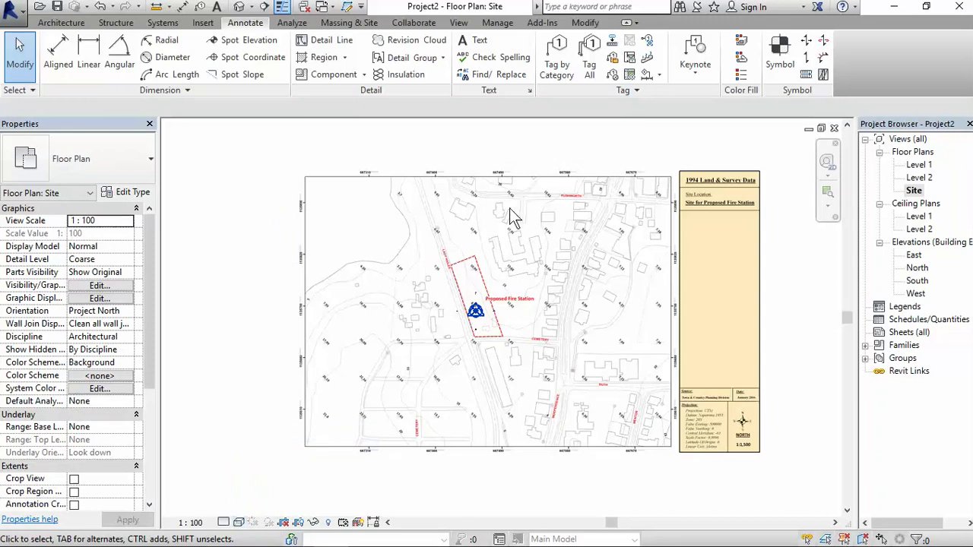
pyautogui.scroll(5, 513, 216)
pyautogui.scroll(-2, 456, 228)
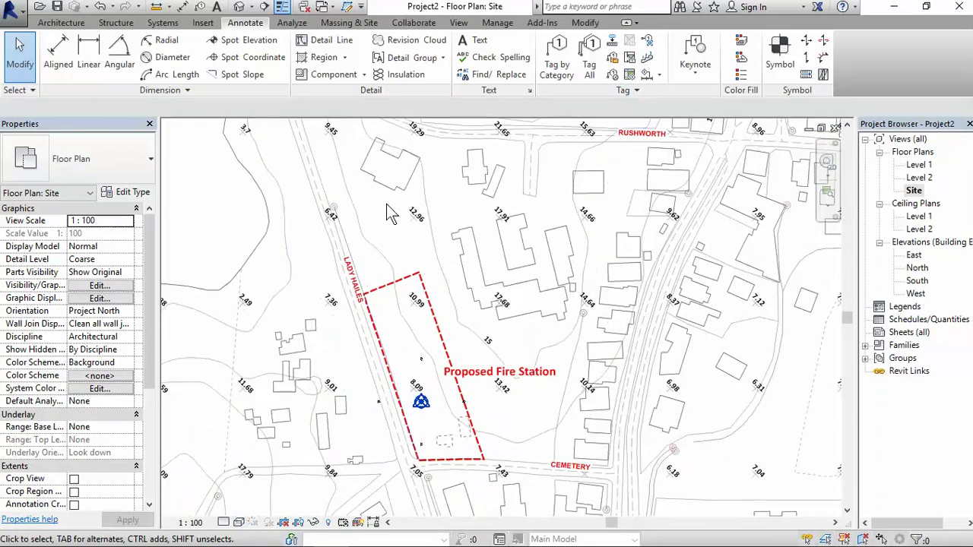
pyautogui.scroll(2, 390, 213)
pyautogui.scroll(-4, 579, 234)
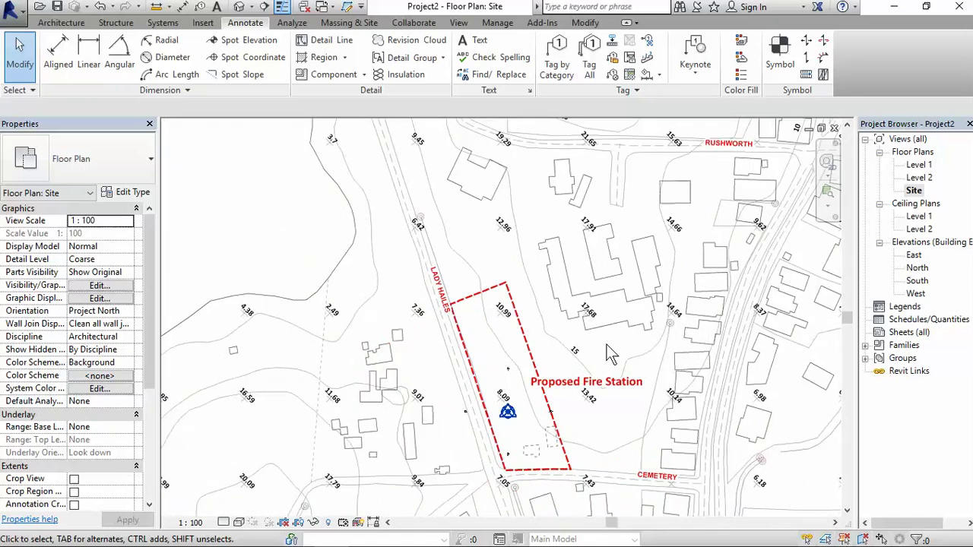
pyautogui.scroll(1, 599, 337)
pyautogui.scroll(2, 566, 374)
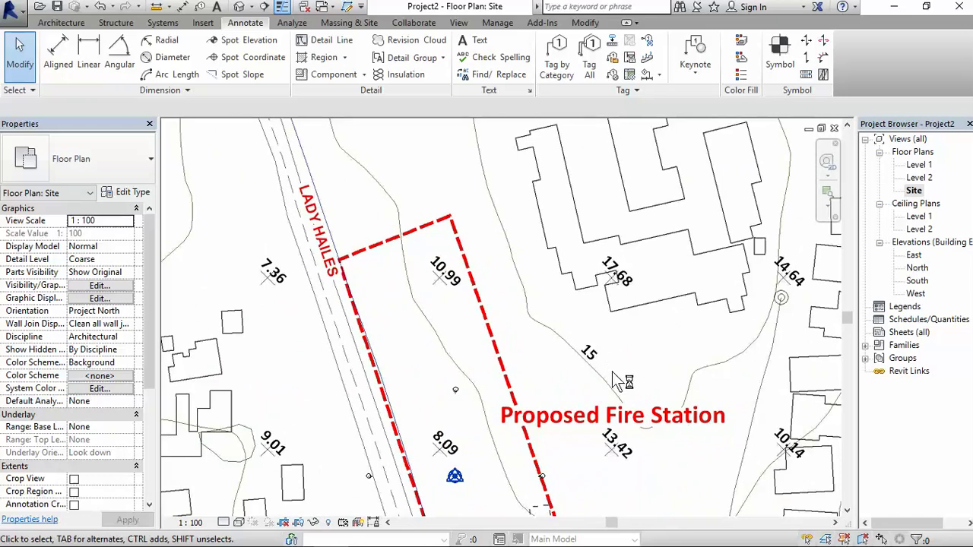
pyautogui.scroll(-2, 609, 372)
pyautogui.moveTo(631, 372); pyautogui.dragTo(536, 307, button='middle')
pyautogui.scroll(2, 569, 328)
pyautogui.scroll(-2, 497, 404)
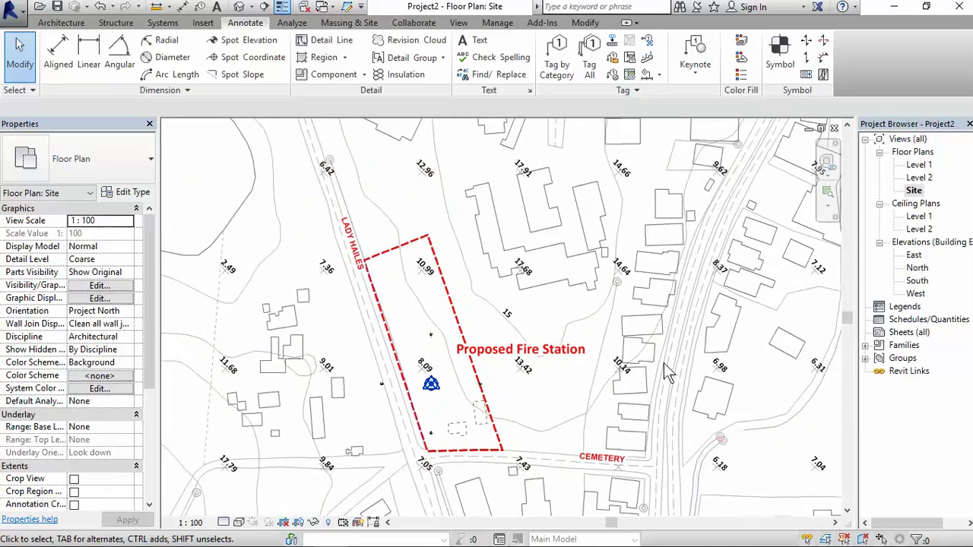
pyautogui.scroll(-1, 537, 416)
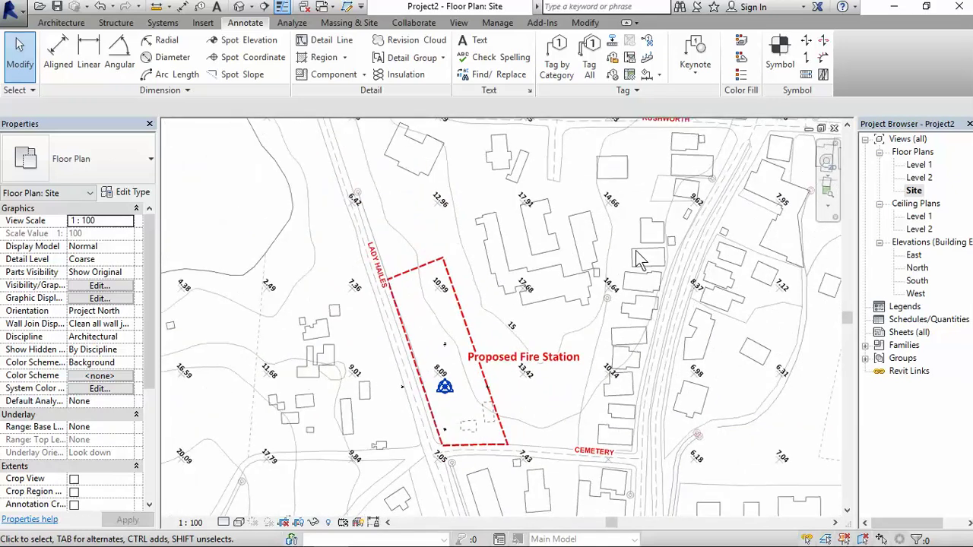
pyautogui.scroll(-1, 523, 313)
pyautogui.moveTo(524, 313); pyautogui.dragTo(585, 235, button='middle')
pyautogui.scroll(-1, 585, 235)
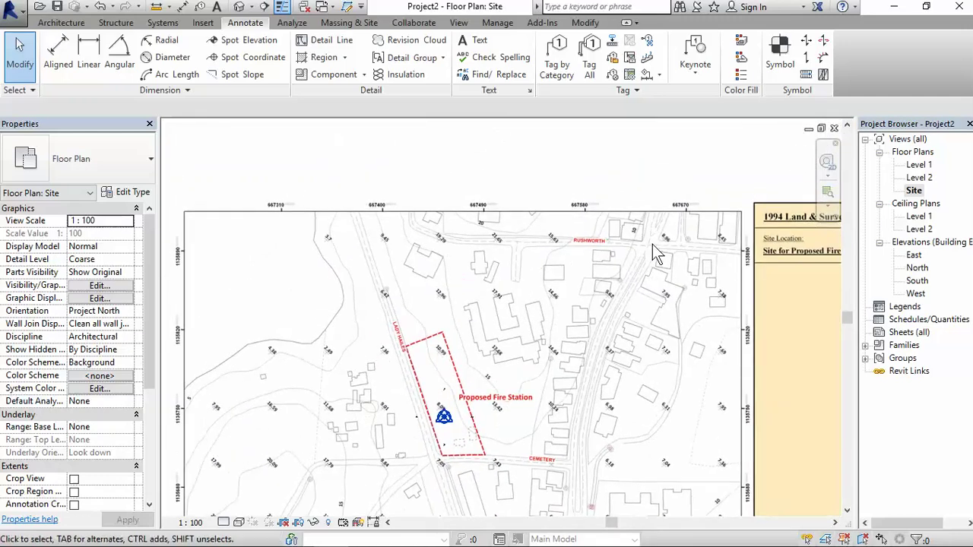
pyautogui.scroll(1, 640, 233)
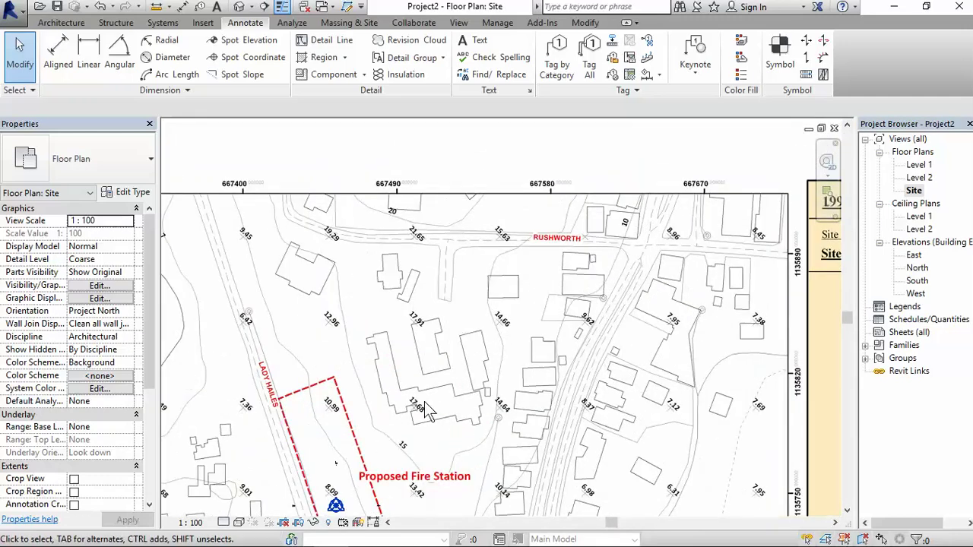
pyautogui.scroll(-2, 323, 287)
pyautogui.moveTo(460, 403); pyautogui.dragTo(456, 321, button='middle')
pyautogui.scroll(2, 517, 320)
pyautogui.scroll(-2, 518, 320)
pyautogui.scroll(4, 447, 315)
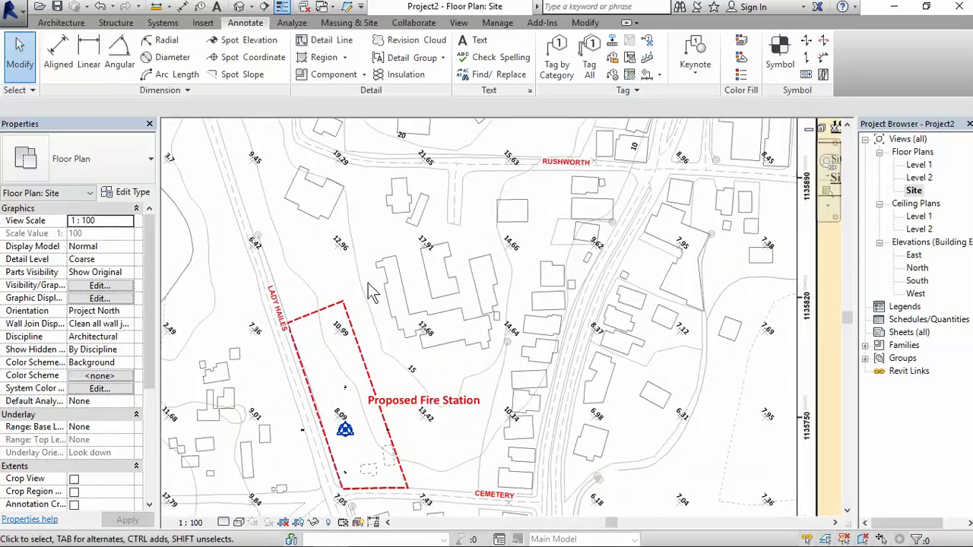
pyautogui.scroll(-1, 348, 272)
pyautogui.moveTo(348, 272); pyautogui.dragTo(418, 261, button='middle')
pyautogui.scroll(1, 418, 339)
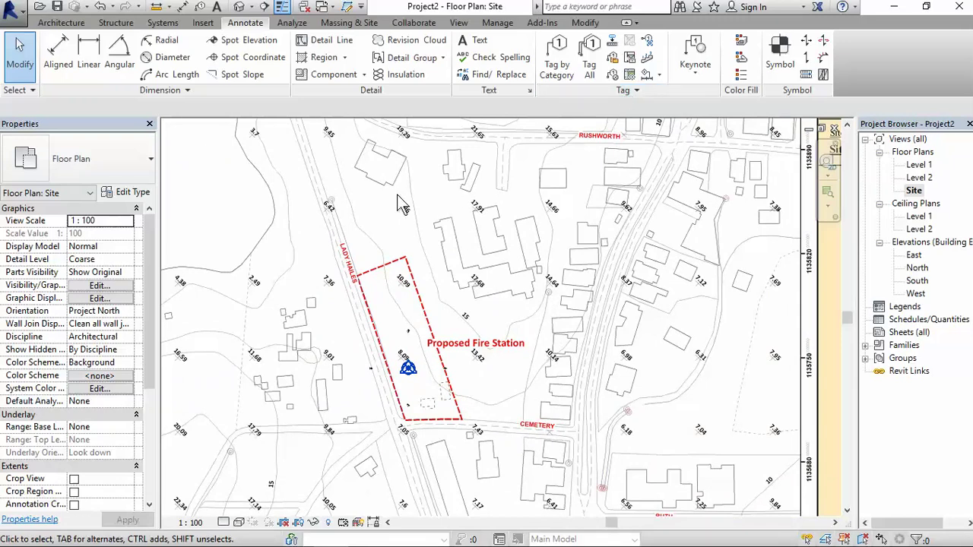
pyautogui.scroll(3, 406, 212)
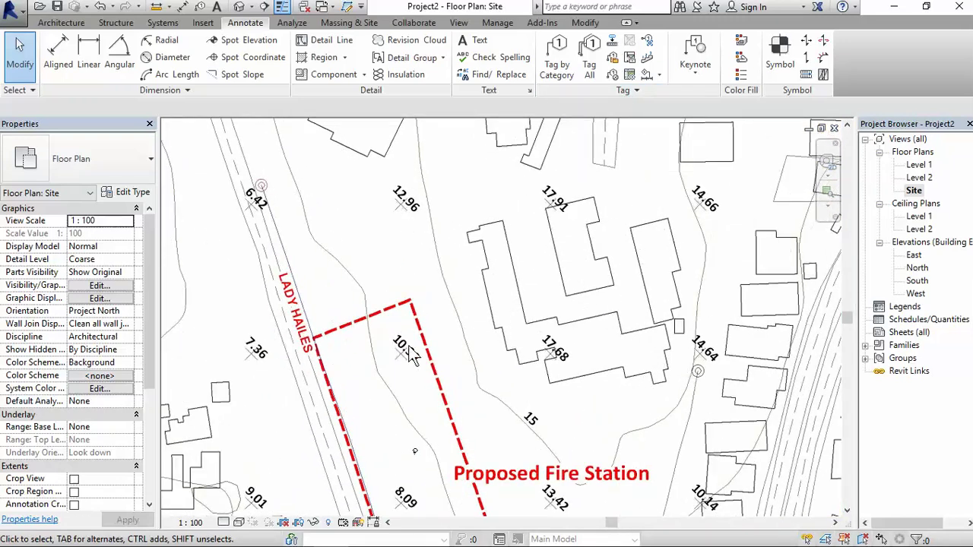
pyautogui.scroll(-5, 412, 289)
pyautogui.moveTo(439, 307); pyautogui.dragTo(447, 278, button='middle')
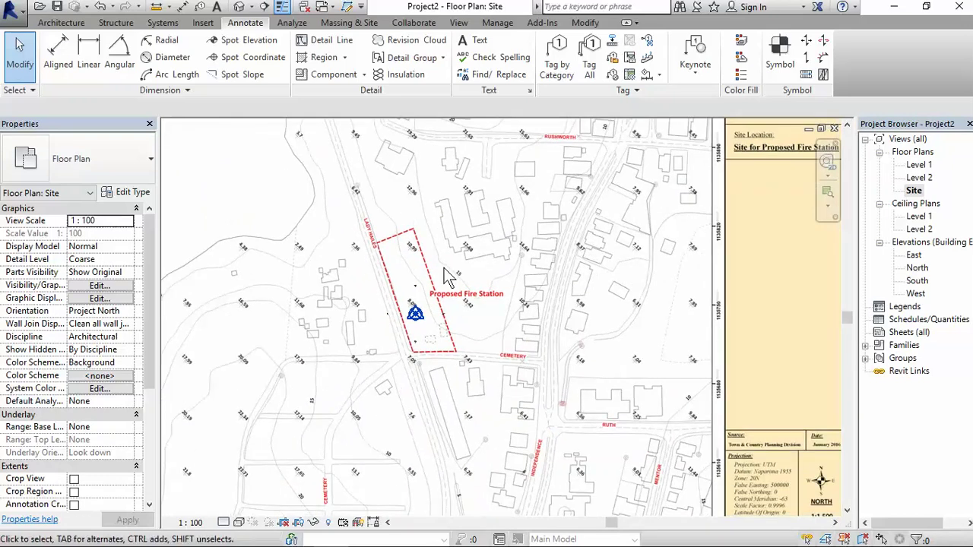
pyautogui.scroll(-2, 448, 278)
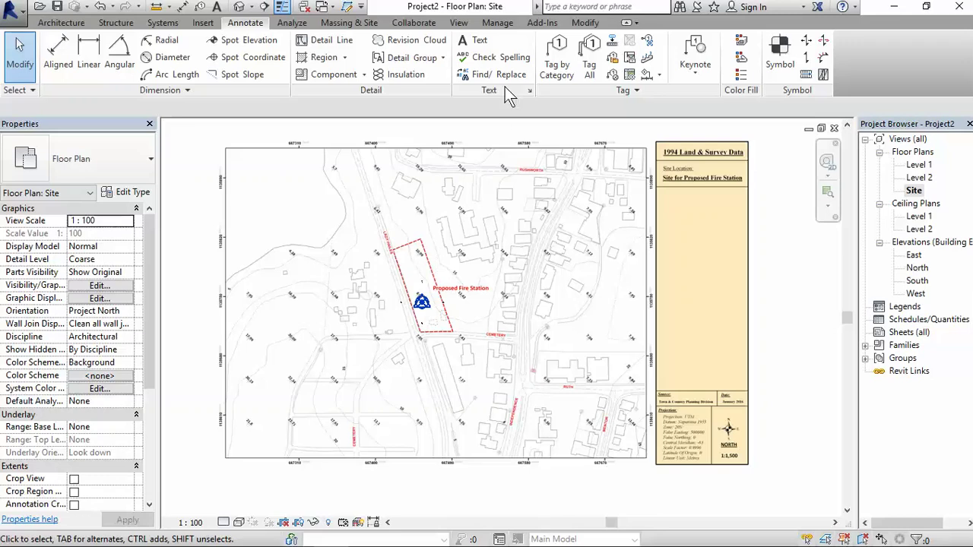
# Step: Change the Length format in Project Units from millimetres to Meters
pyautogui.click(497, 22)
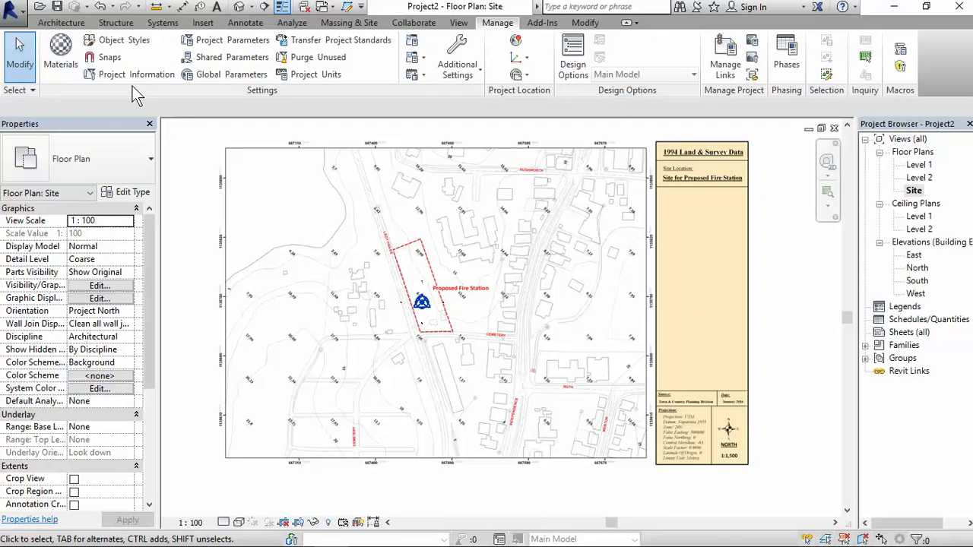
pyautogui.click(316, 74)
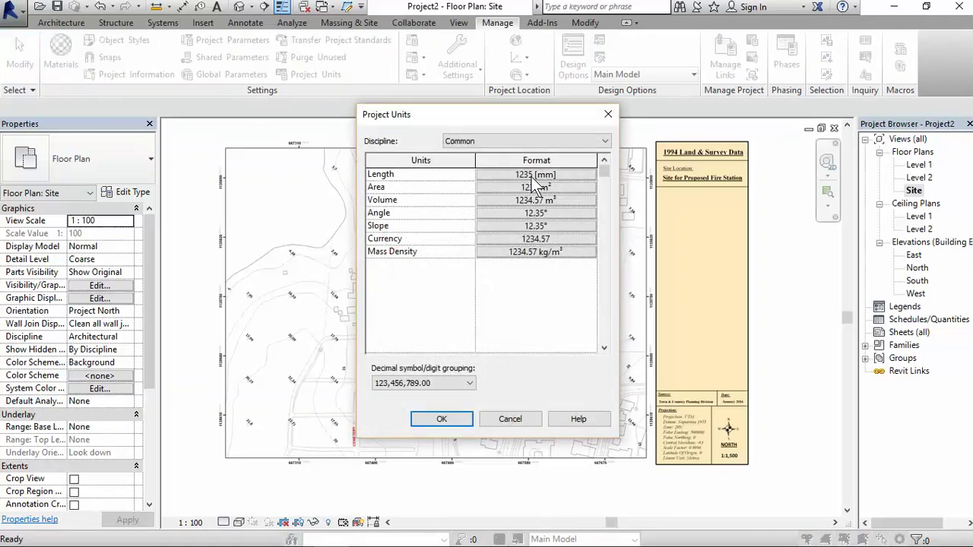
pyautogui.click(526, 175)
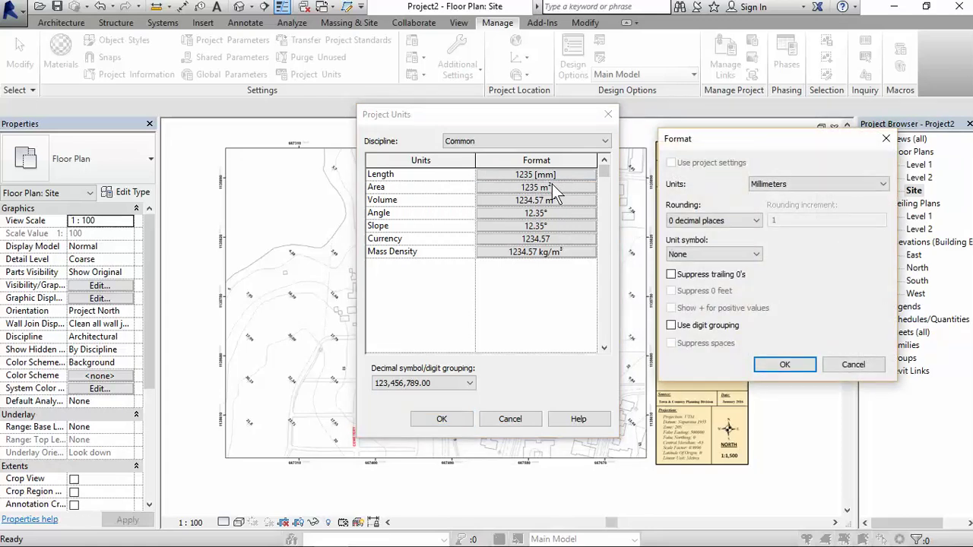
pyautogui.click(802, 181)
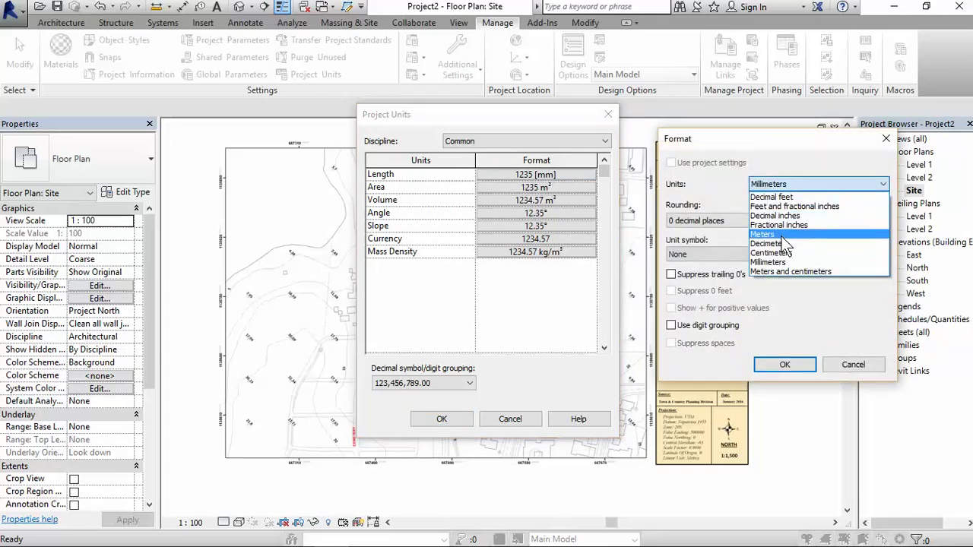
pyautogui.click(781, 237)
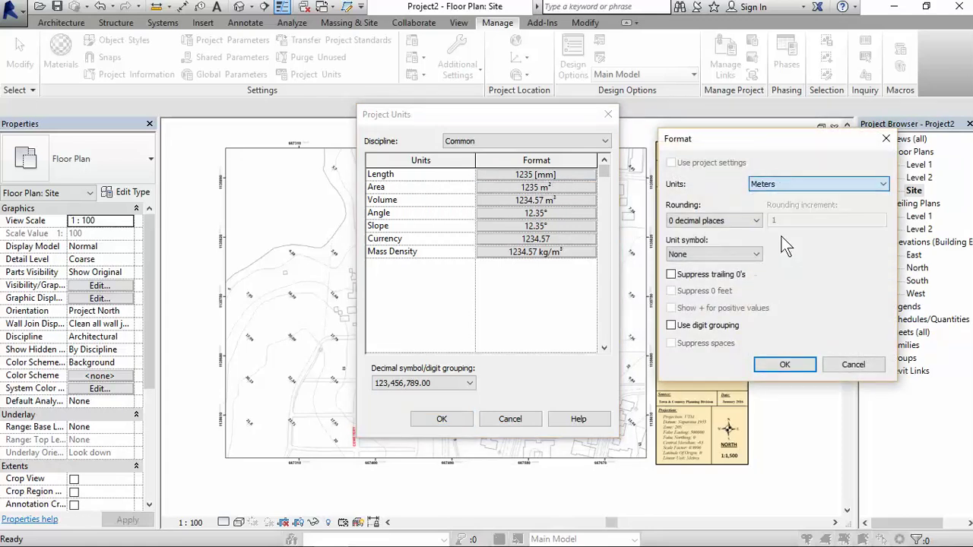
pyautogui.click(786, 365)
pyautogui.click(465, 421)
# Step: Start a new Toposurface from the Massing & Site tools with Place Point active
pyautogui.scroll(2, 577, 280)
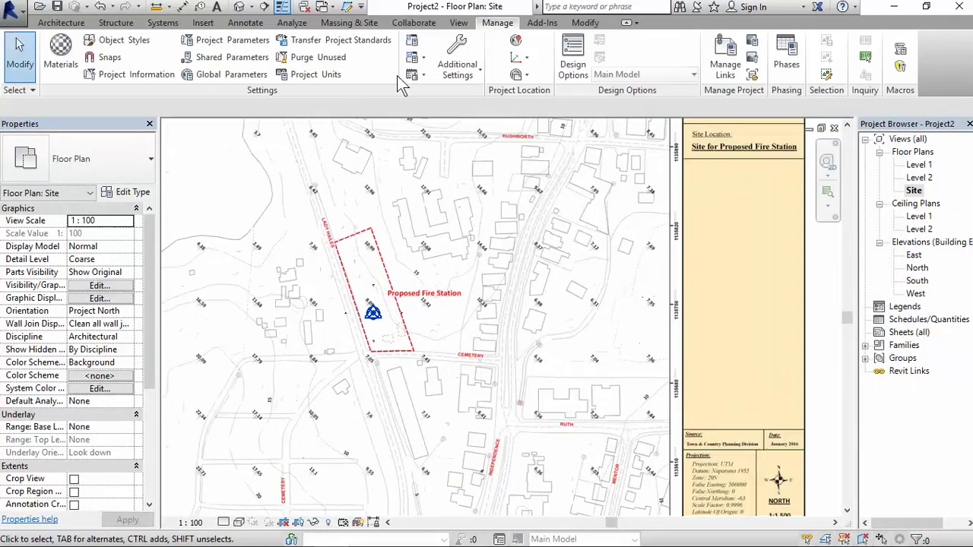
pyautogui.click(344, 23)
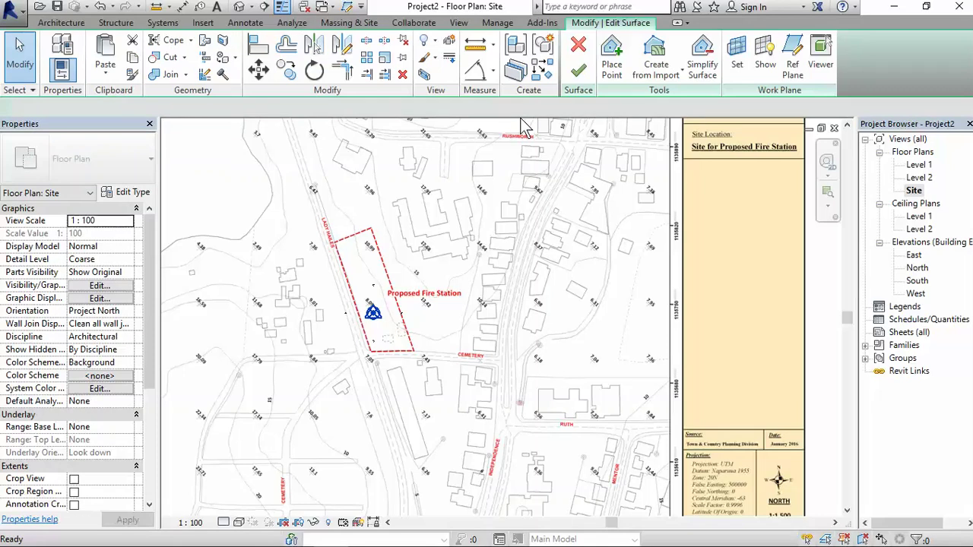
pyautogui.click(611, 61)
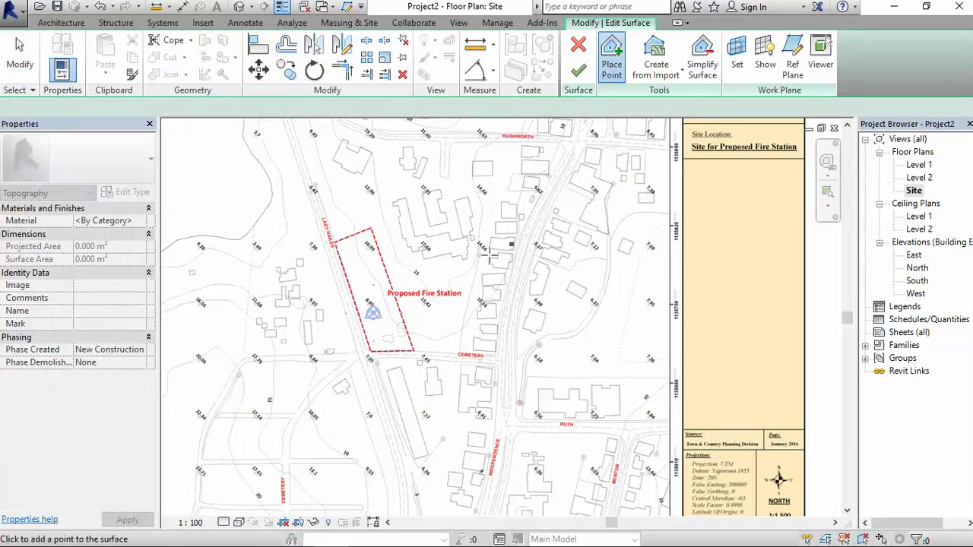
pyautogui.scroll(-3, 477, 256)
pyautogui.scroll(5, 380, 206)
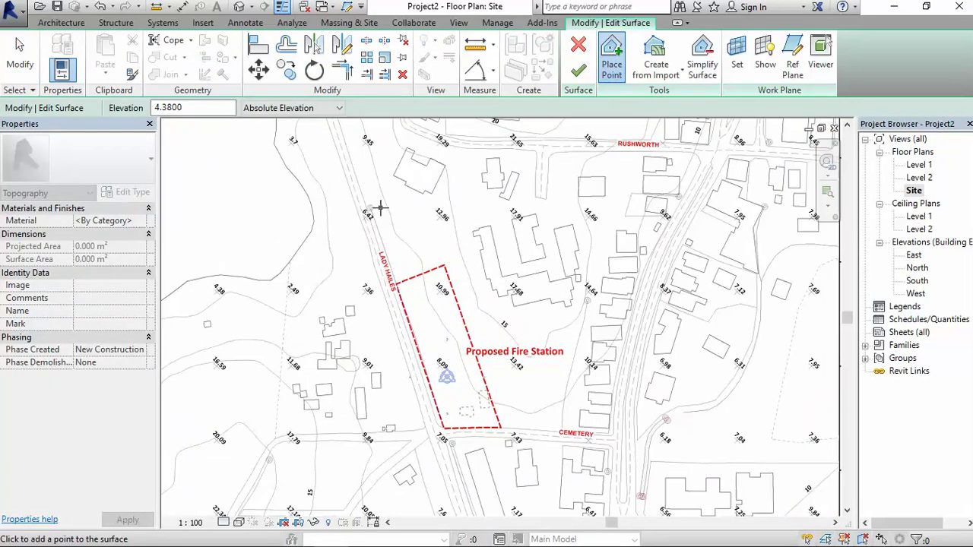
pyautogui.scroll(-2, 391, 217)
pyautogui.scroll(1, 460, 283)
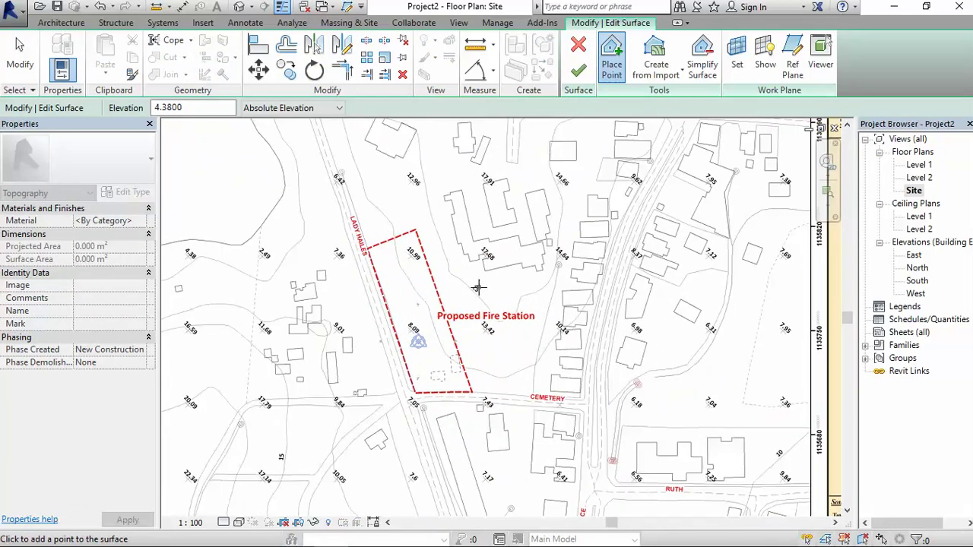
pyautogui.scroll(2, 462, 341)
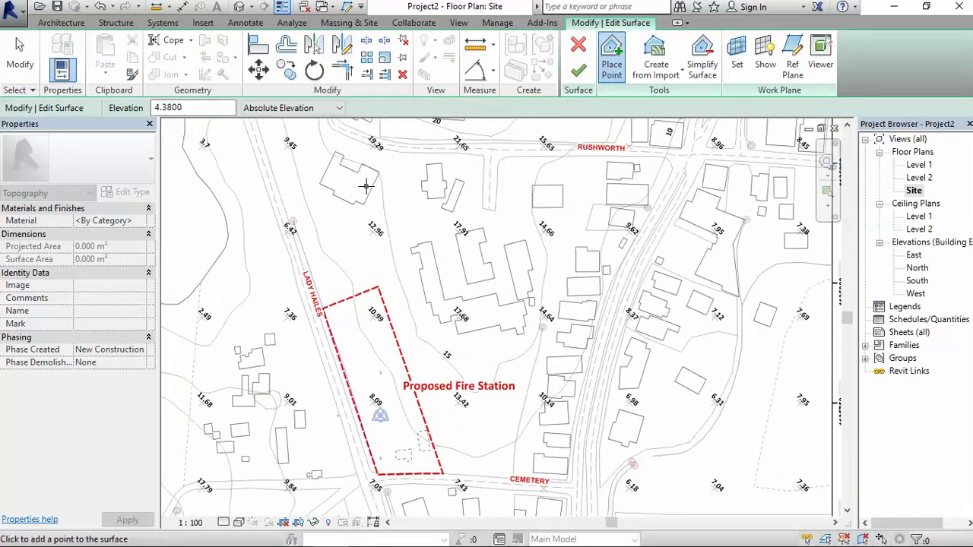
pyautogui.scroll(-2, 366, 186)
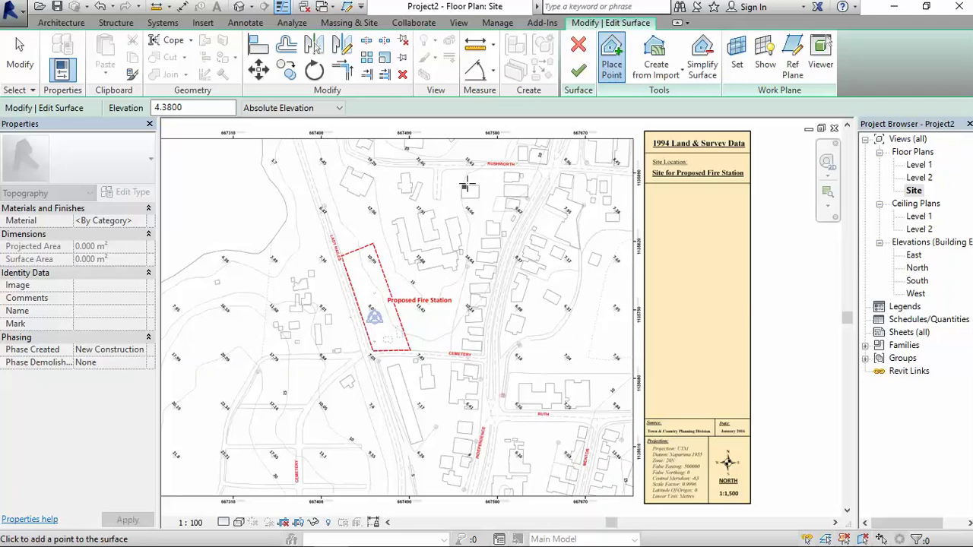
# Step: Set the point elevation to 15 as Absolute Elevation and zoom toward the plan's top
pyautogui.doubleClick(194, 107)
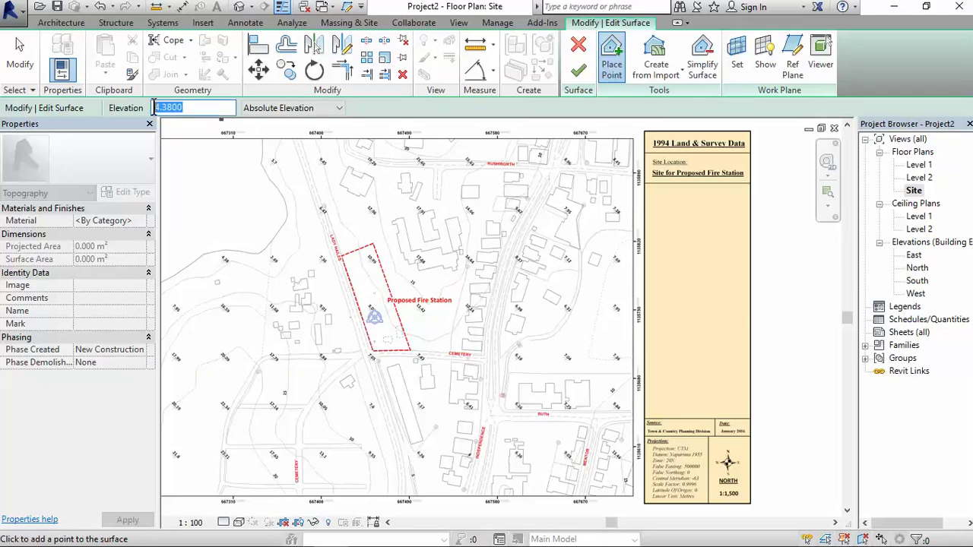
pyautogui.write('15')
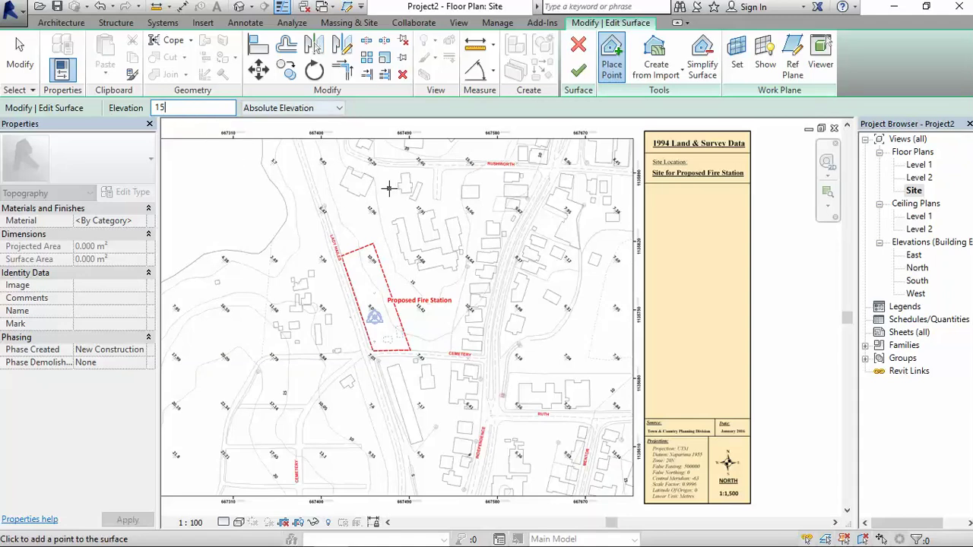
pyautogui.scroll(3, 363, 228)
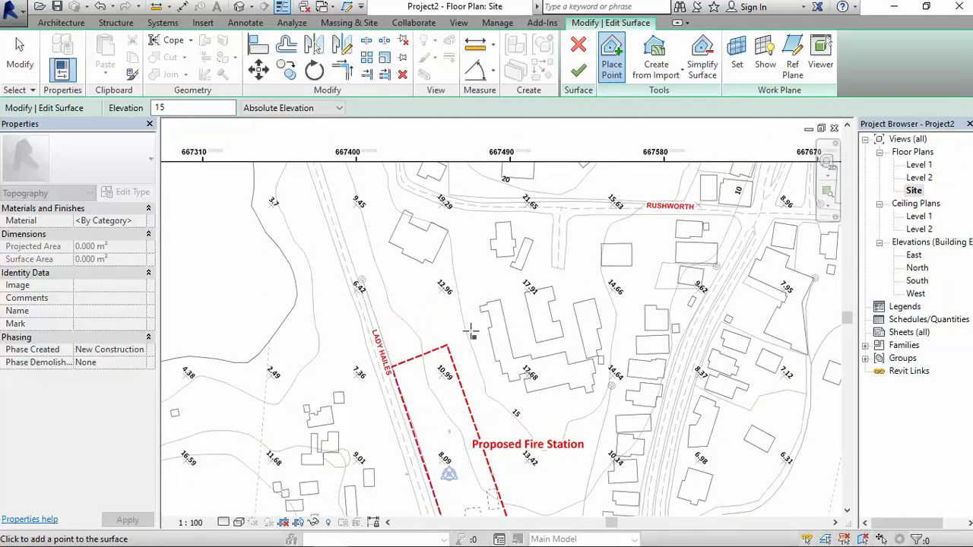
pyautogui.scroll(1, 448, 187)
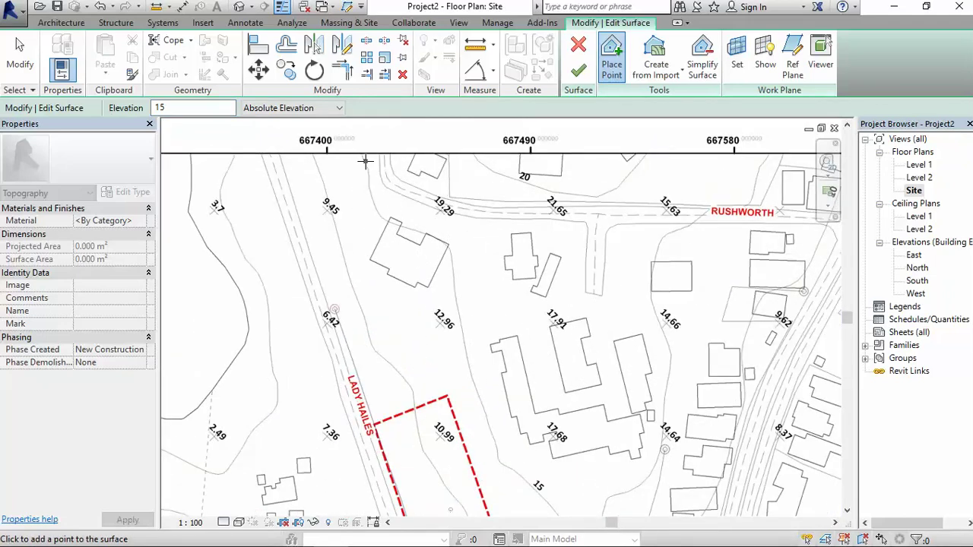
pyautogui.scroll(3, 364, 161)
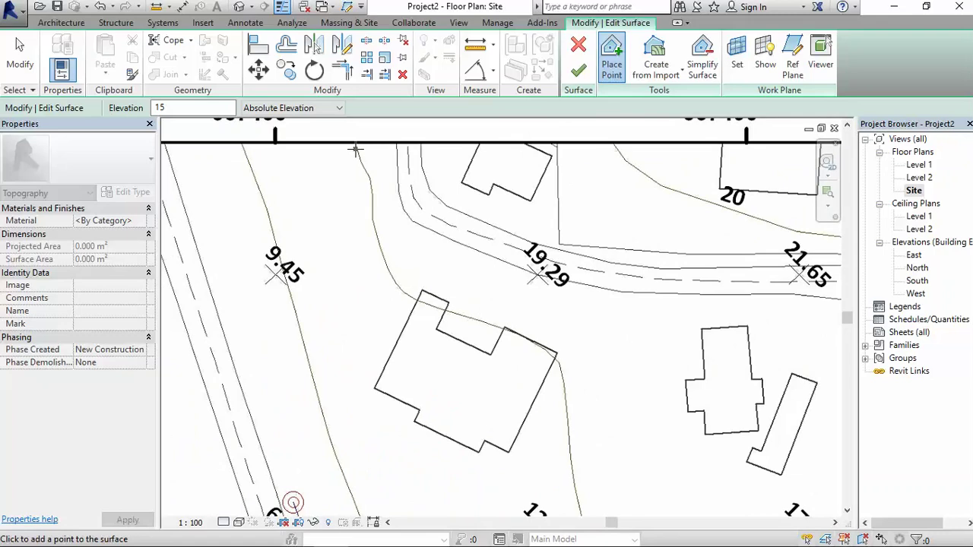
# Step: Place elevation-15 points from the top edge along the contour and around the house corner
pyautogui.click(356, 149)
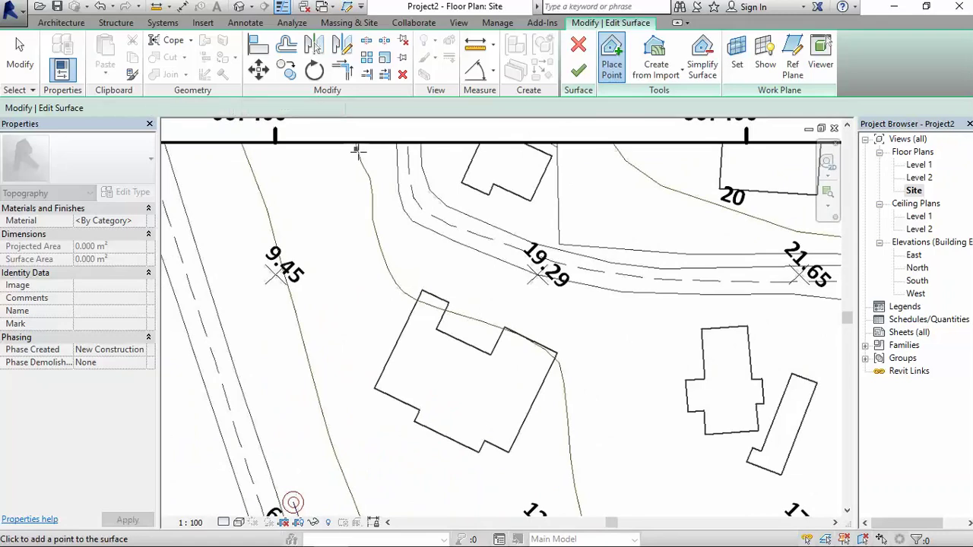
pyautogui.click(372, 190)
pyautogui.click(373, 211)
pyautogui.click(377, 234)
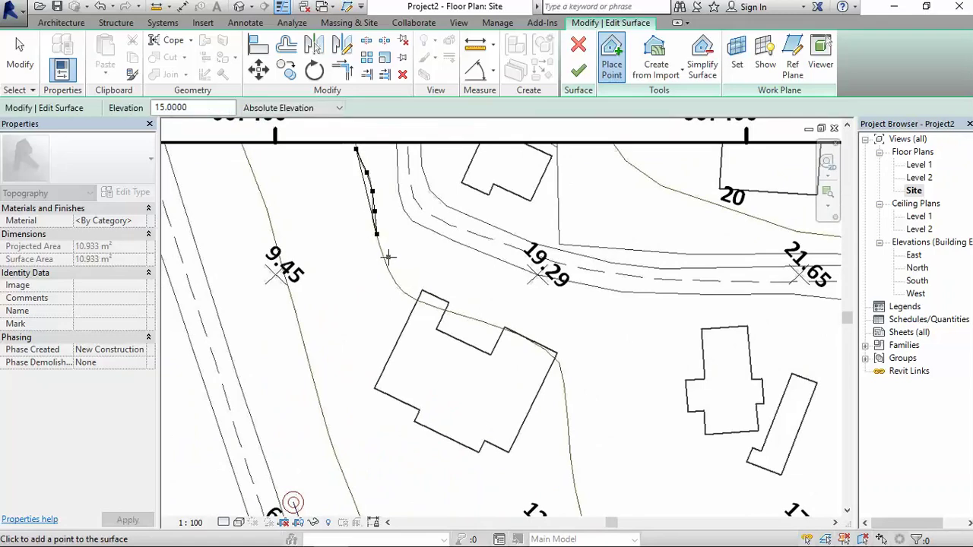
pyautogui.click(386, 264)
pyautogui.click(401, 287)
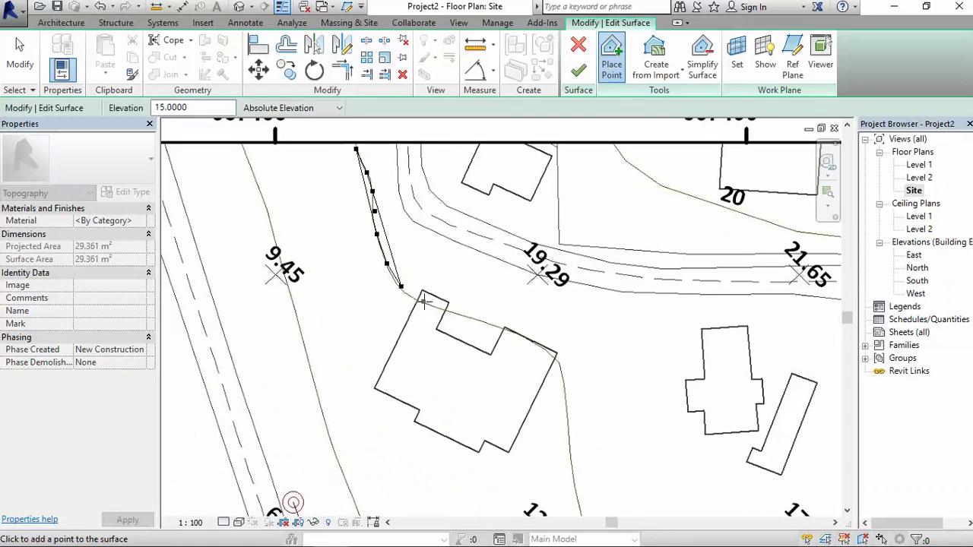
pyautogui.click(424, 303)
pyautogui.click(449, 313)
pyautogui.click(471, 319)
pyautogui.click(490, 325)
pyautogui.click(517, 335)
pyautogui.click(545, 353)
pyautogui.click(561, 370)
pyautogui.click(563, 397)
# Step: Continue the elevation-15 points down the contour line, reaching a surface area of 18454.249 m²
pyautogui.moveTo(575, 441); pyautogui.dragTo(507, 174, button='middle')
pyautogui.click(501, 178)
pyautogui.click(508, 225)
pyautogui.click(514, 262)
pyautogui.click(521, 294)
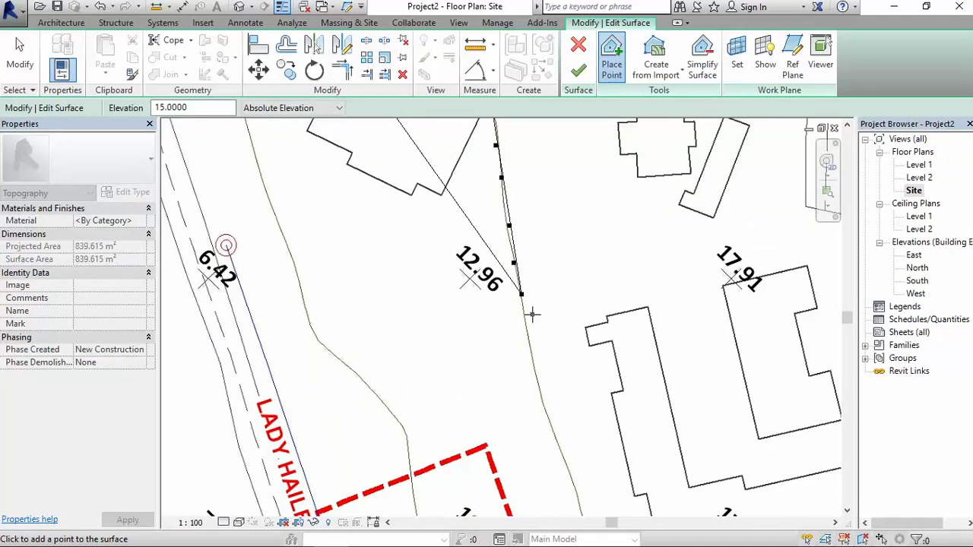
pyautogui.scroll(-3, 535, 315)
pyautogui.moveTo(538, 358); pyautogui.dragTo(461, 327, button='middle')
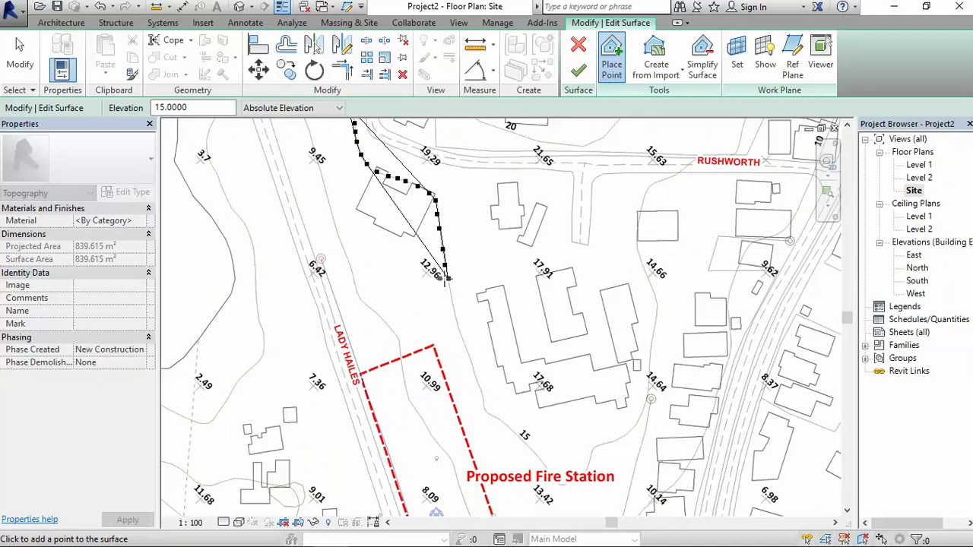
pyautogui.click(762, 534)
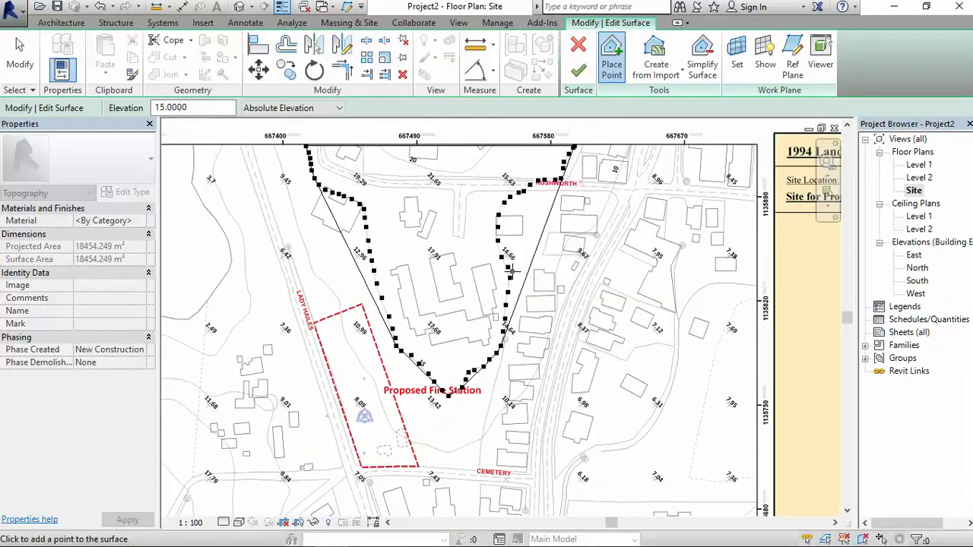
pyautogui.scroll(-2, 572, 353)
pyautogui.scroll(2, 480, 333)
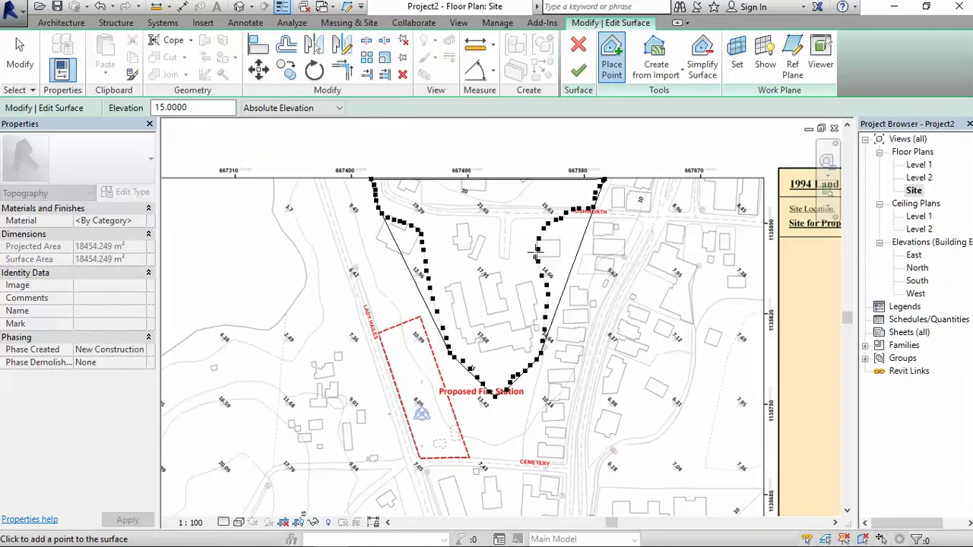
# Step: Finish the toposurface, inspect it Shaded from the side in the default 3D view, then close that view
pyautogui.click(582, 72)
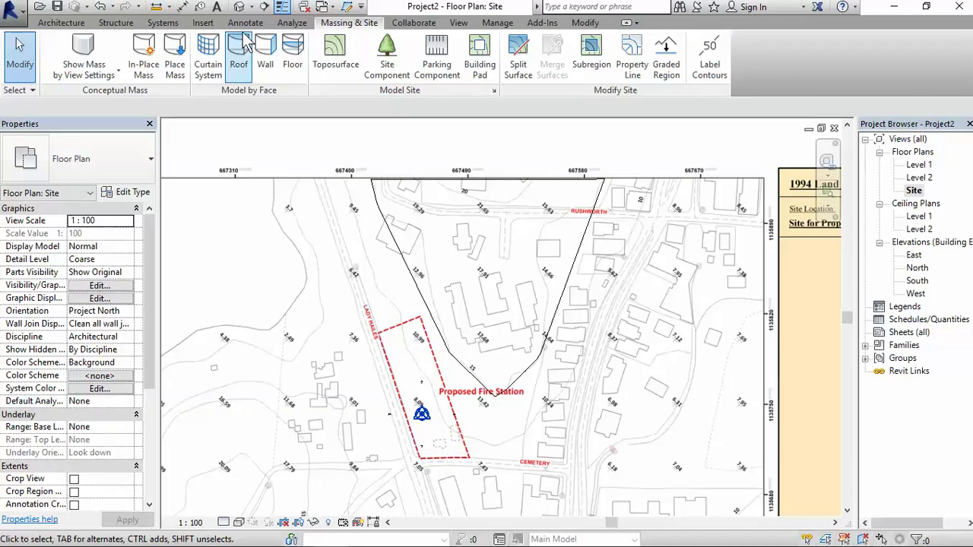
pyautogui.click(240, 7)
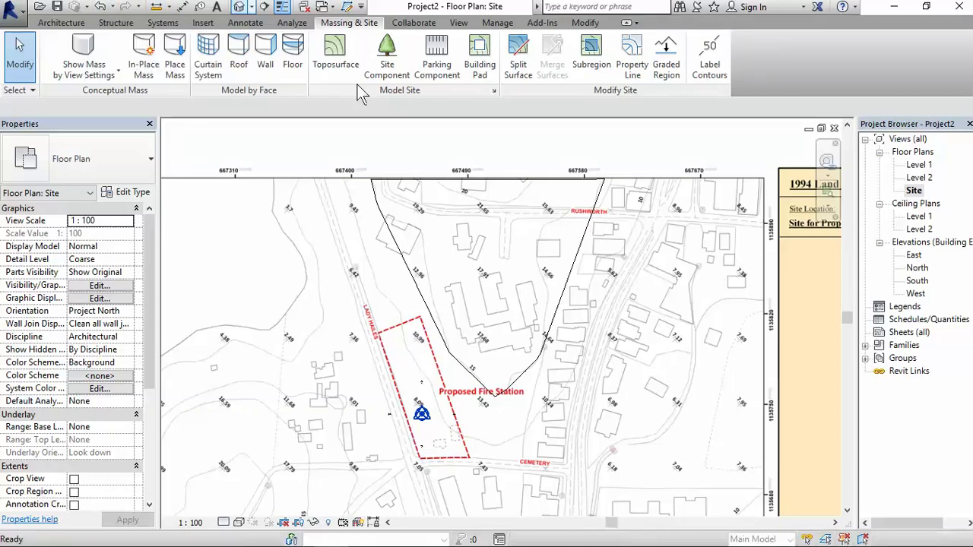
pyautogui.click(238, 522)
pyautogui.click(266, 462)
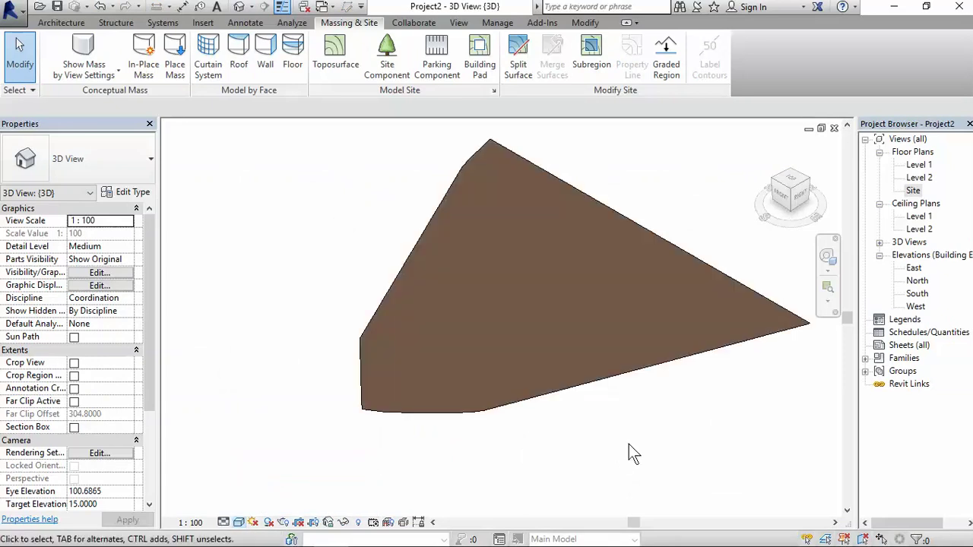
pyautogui.moveTo(682, 446)
pyautogui.keyDown('shift'); pyautogui.mouseDown(button='middle')
pyautogui.moveTo(613, 342)
pyautogui.moveTo(577, 311)
pyautogui.moveTo(579, 332)
pyautogui.moveTo(621, 388)
pyautogui.moveTo(682, 372)
pyautogui.moveTo(647, 274)
pyautogui.moveTo(518, 396)
pyautogui.moveTo(585, 448)
pyautogui.mouseUp(button='middle'); pyautogui.keyUp('shift')
pyautogui.click(832, 127)
# Step: Select the elevation-15 toposurface, enter Edit Surface, and pan to show its V-shaped point chain
pyautogui.scroll(3, 439, 384)
pyautogui.scroll(2, 438, 384)
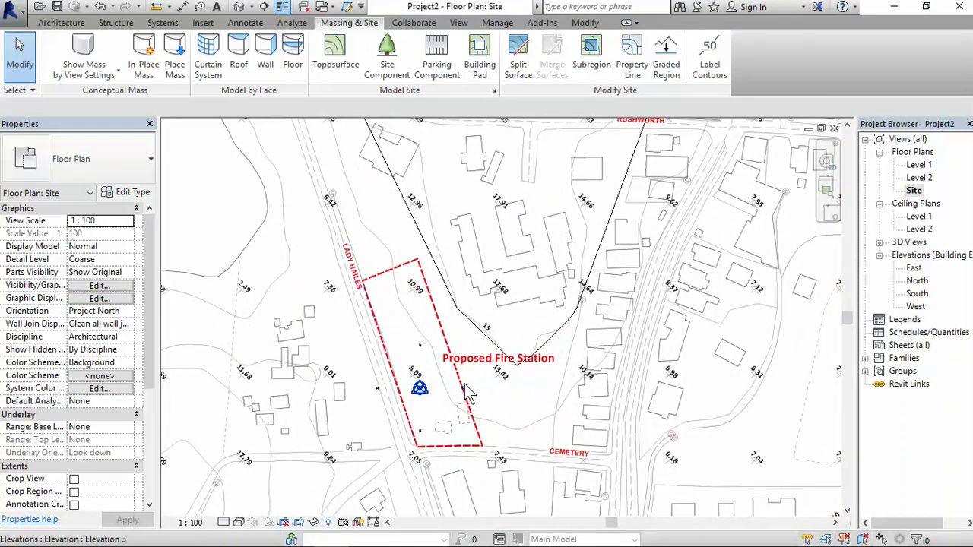
pyautogui.scroll(-2, 438, 383)
pyautogui.scroll(3, 365, 193)
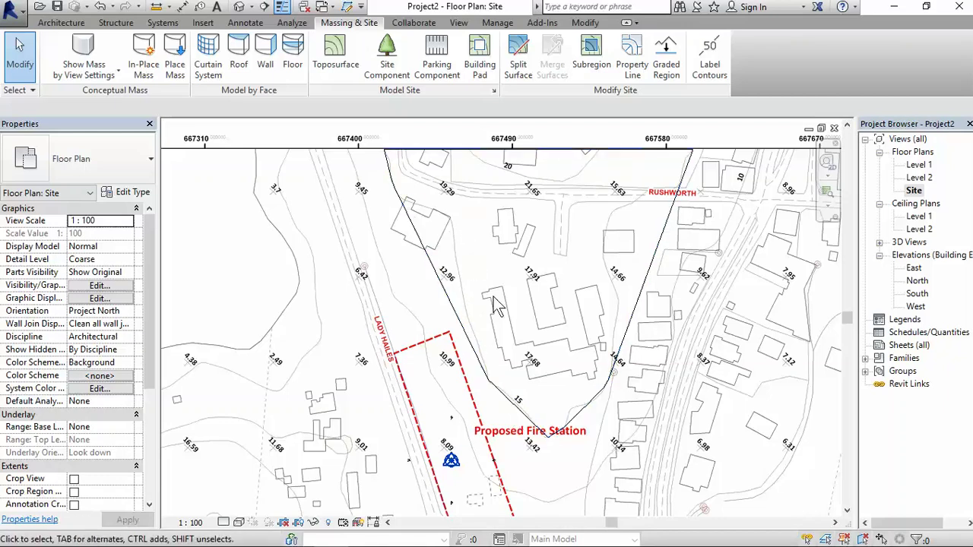
pyautogui.scroll(1, 439, 242)
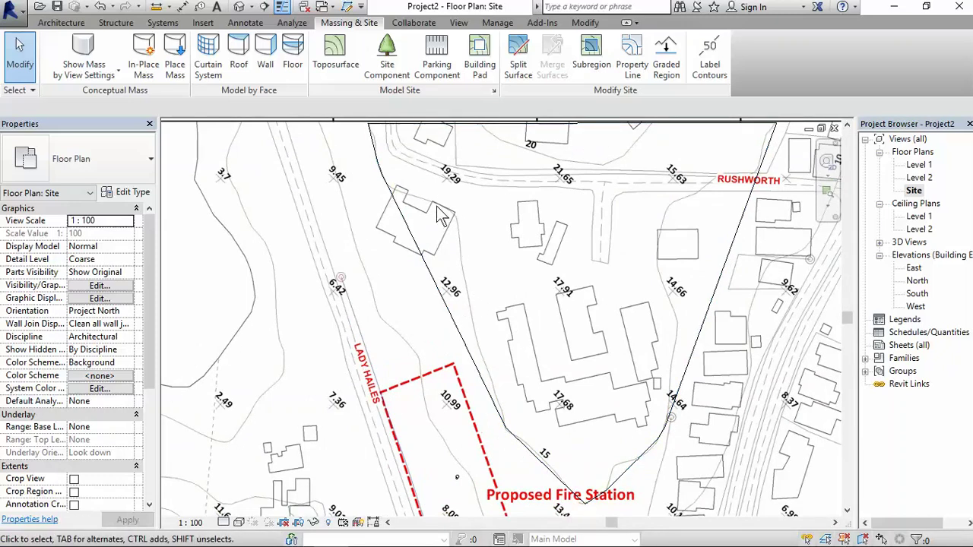
pyautogui.click(449, 283)
pyautogui.click(589, 69)
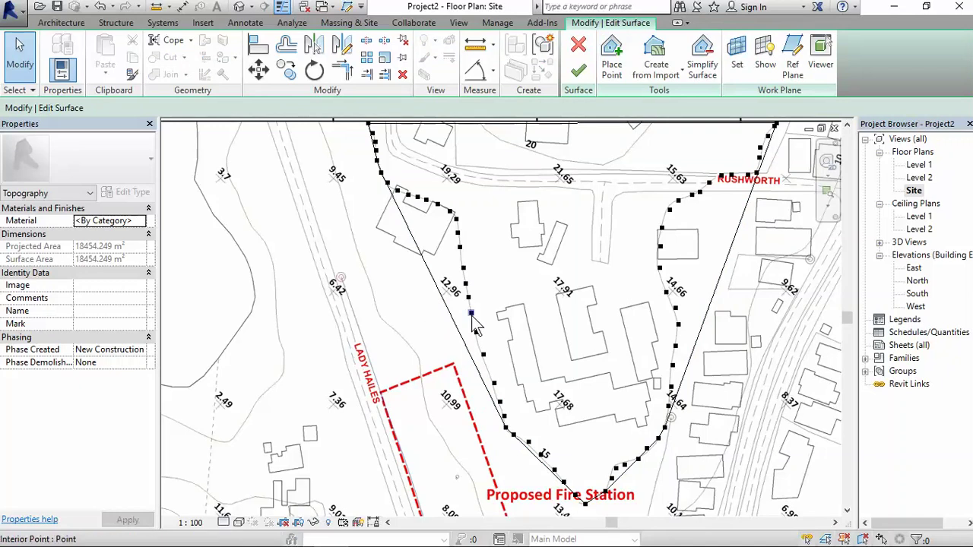
pyautogui.scroll(-2, 465, 338)
pyautogui.scroll(2, 392, 307)
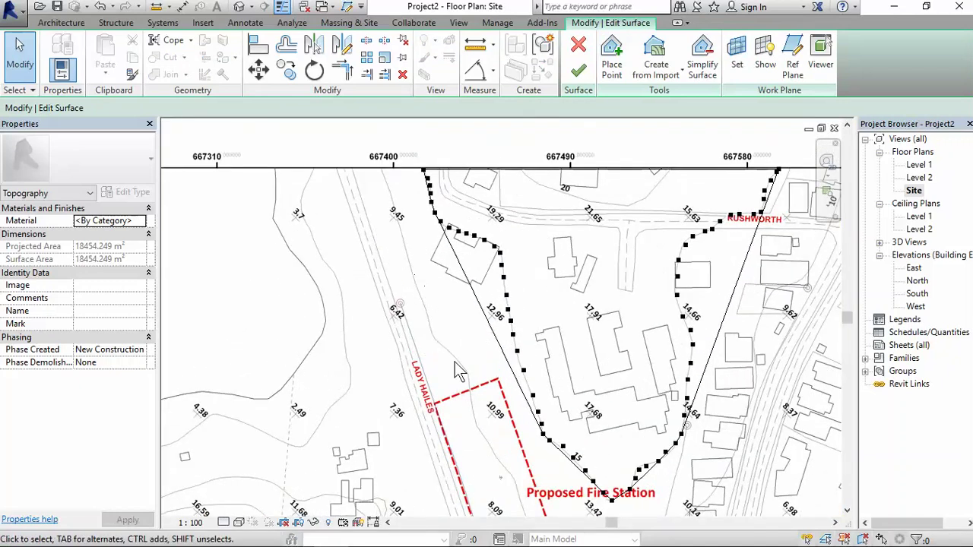
pyautogui.scroll(-1, 487, 425)
pyautogui.moveTo(599, 471); pyautogui.dragTo(596, 361, button='middle')
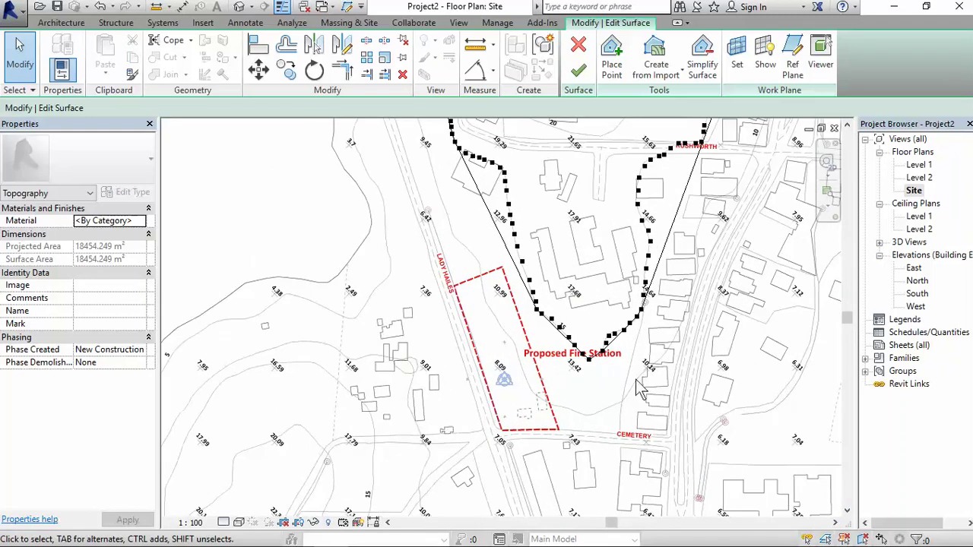
pyautogui.moveTo(750, 152); pyautogui.dragTo(730, 233, button='middle')
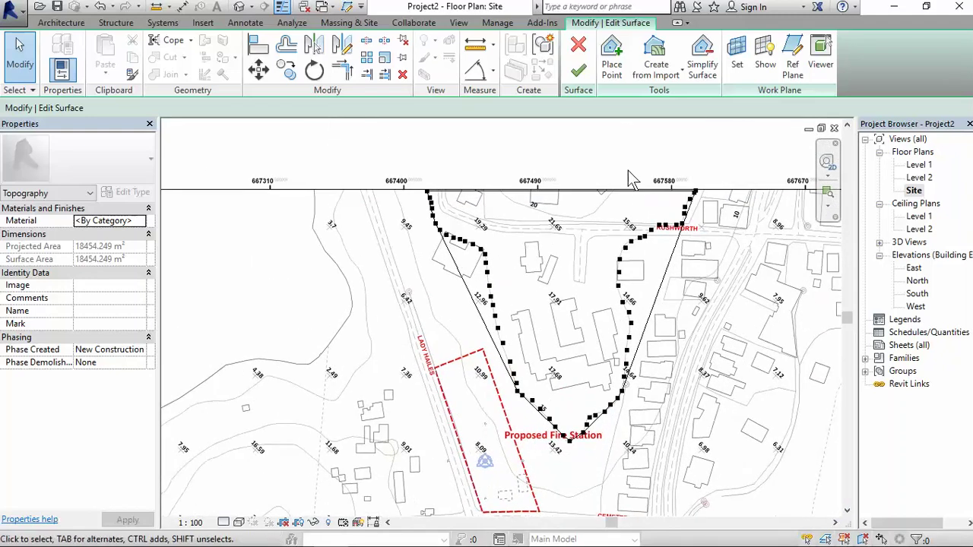
# Step: Activate Place Point and set the point elevation to 10
pyautogui.click(612, 65)
pyautogui.moveTo(224, 108); pyautogui.dragTo(148, 122)
pyautogui.write('10')
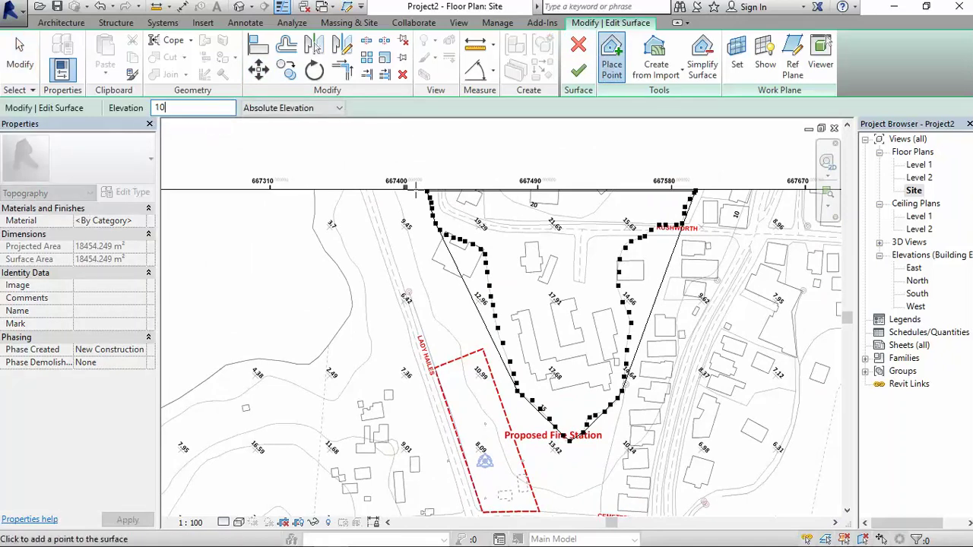
pyautogui.scroll(4, 430, 200)
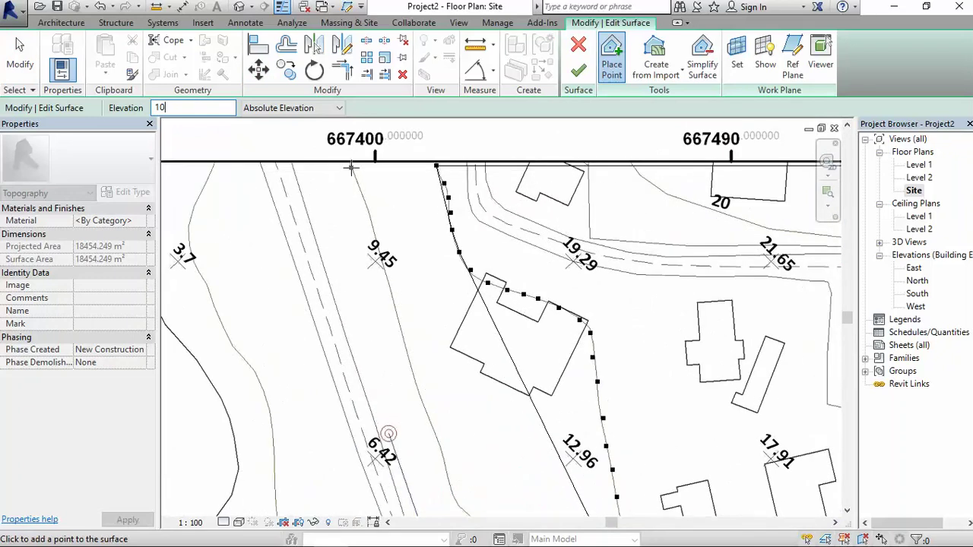
# Step: Place elevation-10 points from the top boundary down the top-left contour
pyautogui.click(348, 162)
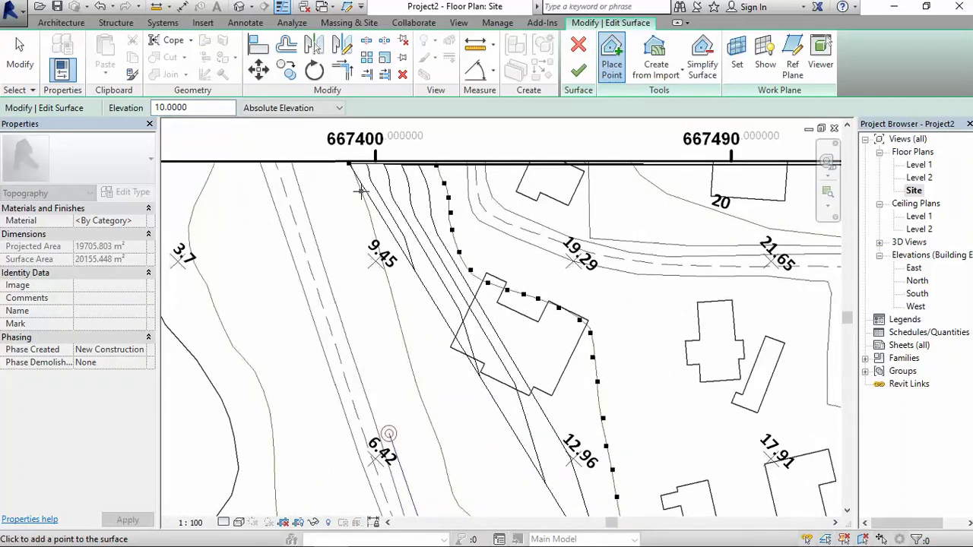
pyautogui.click(362, 191)
pyautogui.click(377, 241)
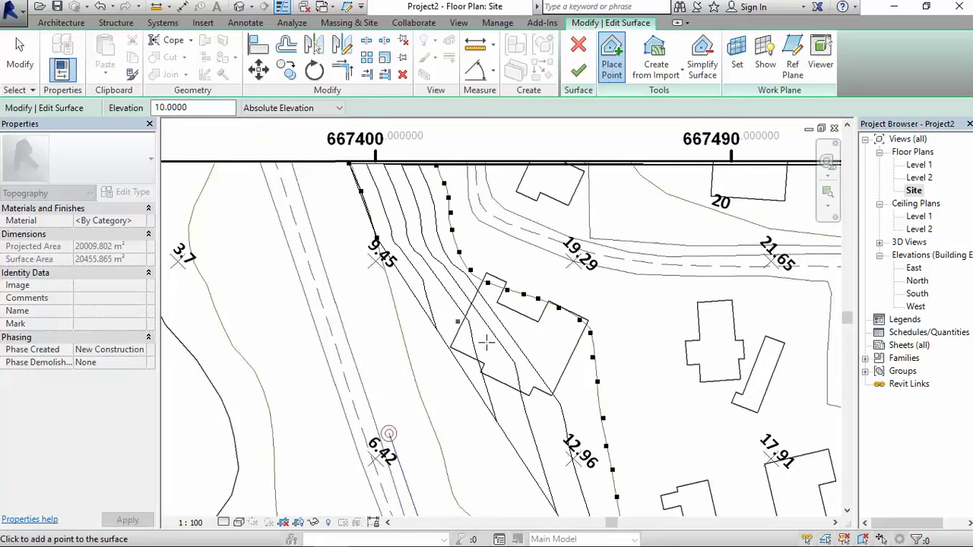
pyautogui.click(392, 293)
pyautogui.click(402, 341)
pyautogui.click(409, 358)
pyautogui.click(419, 393)
pyautogui.moveTo(419, 393); pyautogui.dragTo(388, 267, button='middle')
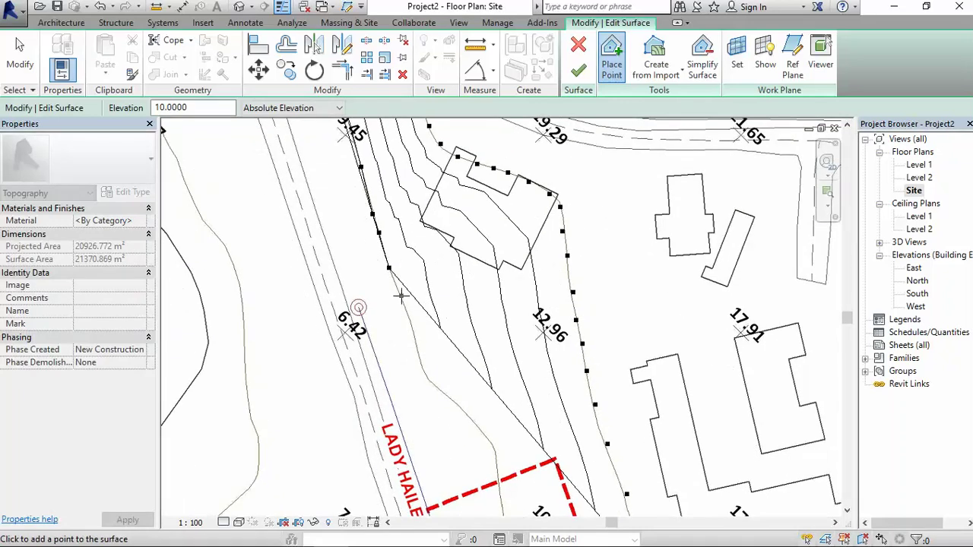
pyautogui.click(401, 294)
pyautogui.click(407, 315)
pyautogui.click(413, 334)
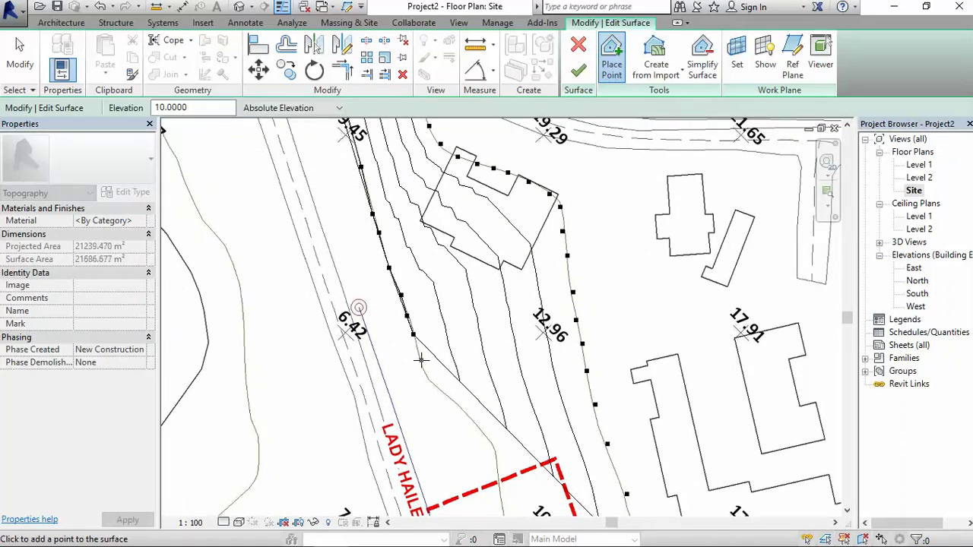
pyautogui.click(421, 361)
pyautogui.click(428, 380)
pyautogui.click(444, 394)
# Step: Continue elevation-10 points through the fire station site and around the contour's bottom curve
pyautogui.moveTo(460, 407); pyautogui.dragTo(414, 286, button='middle')
pyautogui.click(412, 284)
pyautogui.click(429, 305)
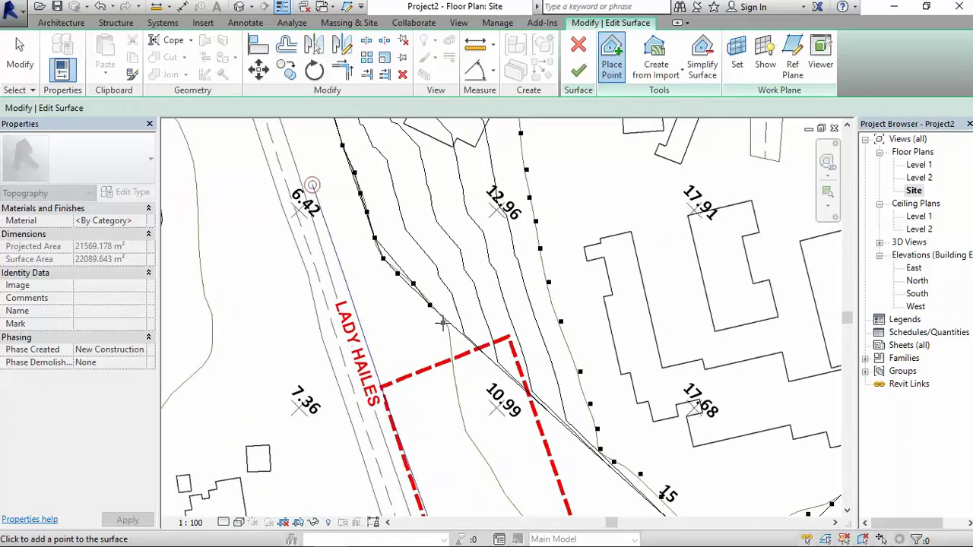
pyautogui.click(446, 328)
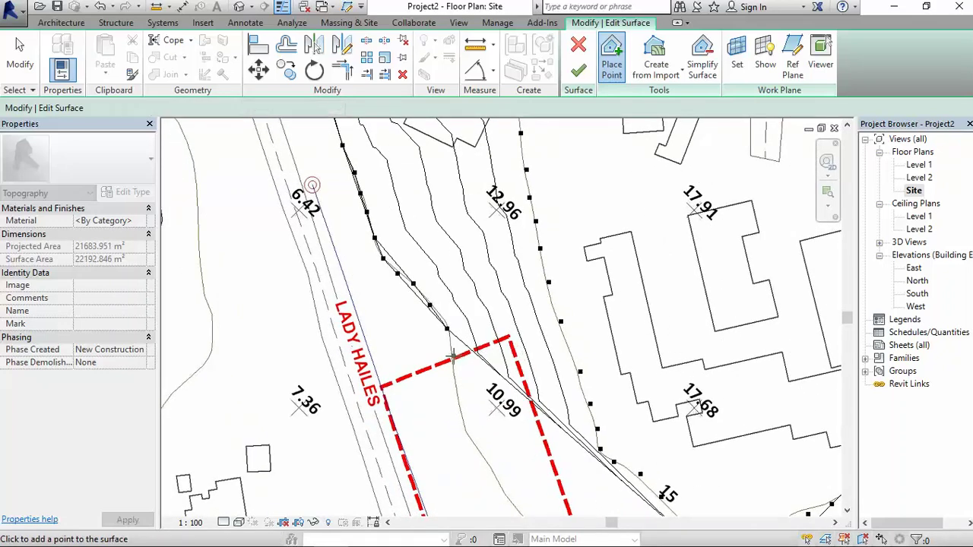
pyautogui.click(453, 355)
pyautogui.click(457, 384)
pyautogui.moveTo(457, 383); pyautogui.dragTo(411, 215, button='middle')
pyautogui.click(404, 210)
pyautogui.click(410, 232)
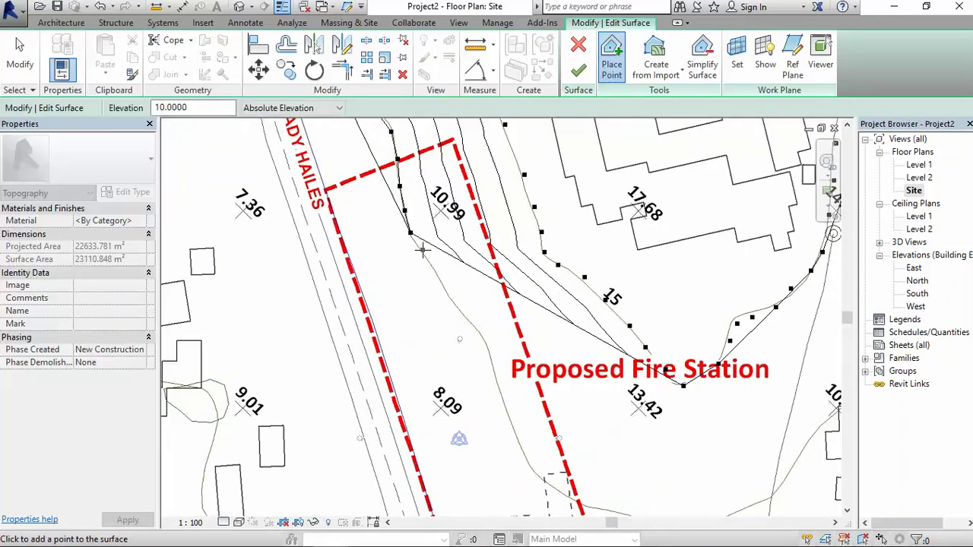
pyautogui.click(423, 250)
pyautogui.click(433, 274)
pyautogui.click(448, 293)
pyautogui.click(459, 311)
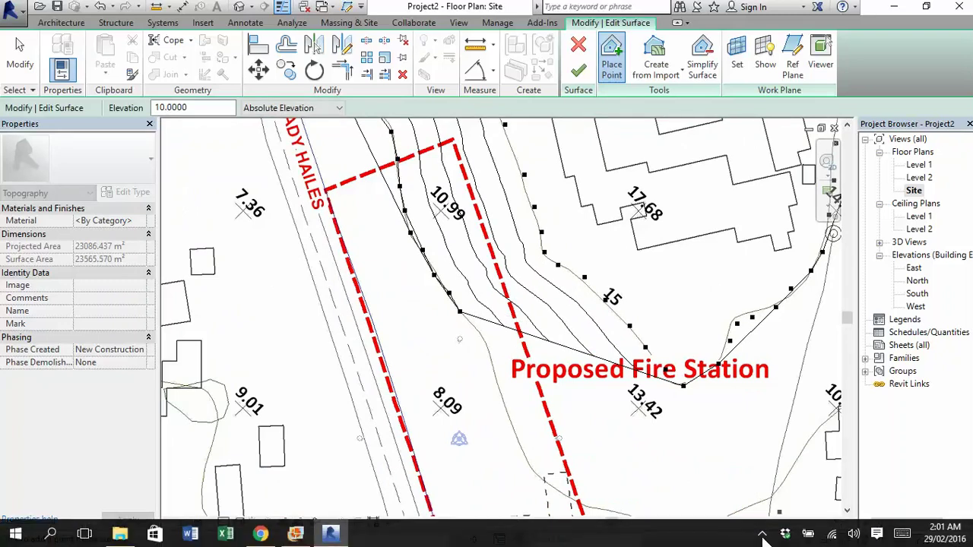
# Step: Reframe the plan and add one more elevation-10 point near the Rushworth road
pyautogui.click(761, 534)
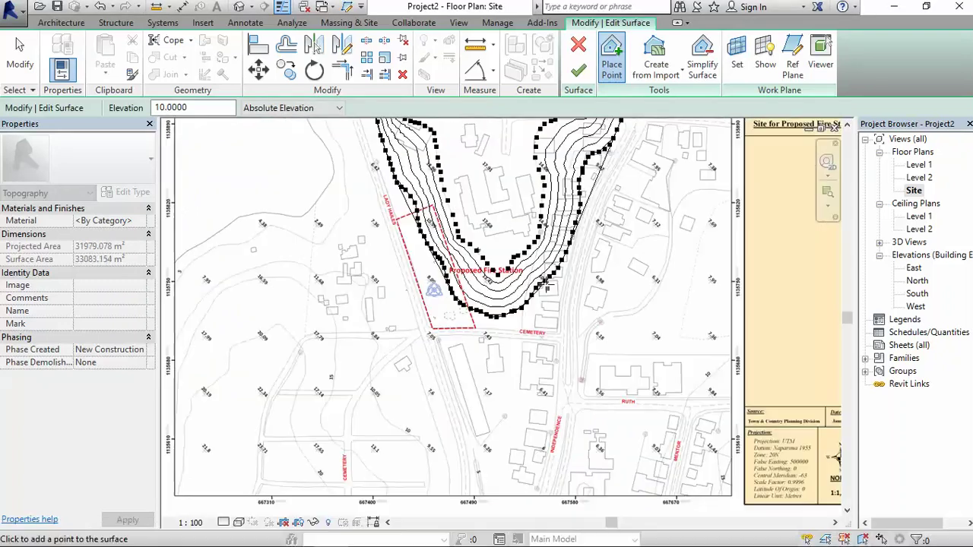
pyautogui.moveTo(554, 235); pyautogui.dragTo(554, 375, button='middle')
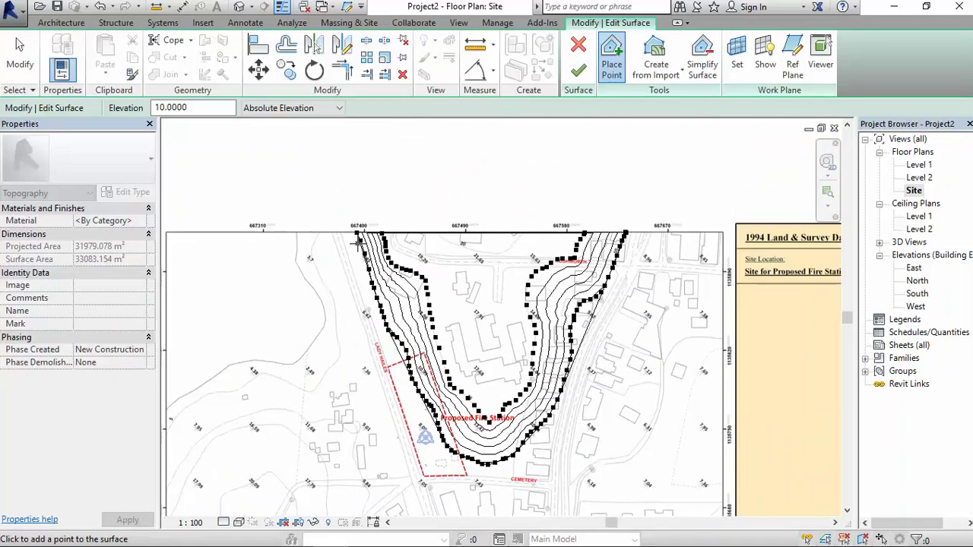
pyautogui.scroll(5, 357, 242)
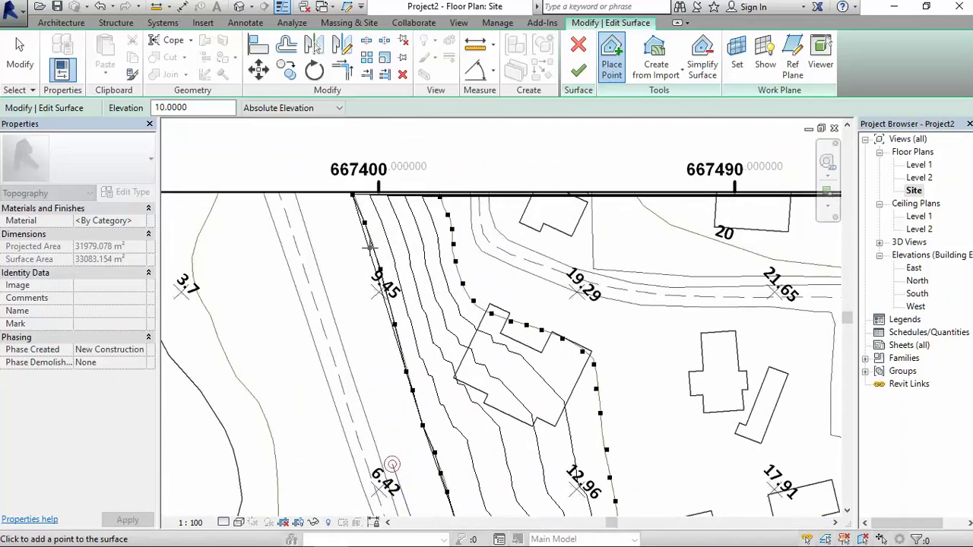
pyautogui.scroll(-4, 394, 294)
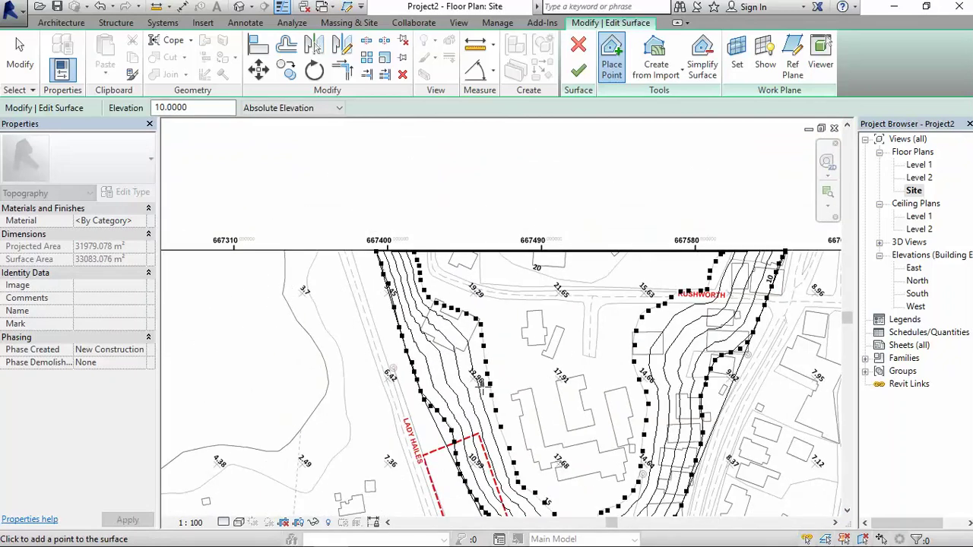
pyautogui.scroll(-2, 519, 441)
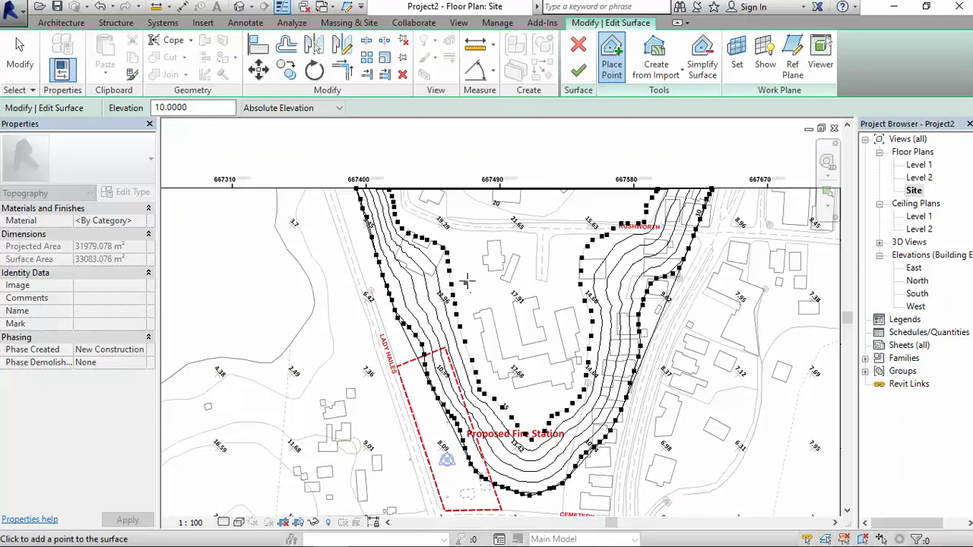
pyautogui.scroll(4, 474, 269)
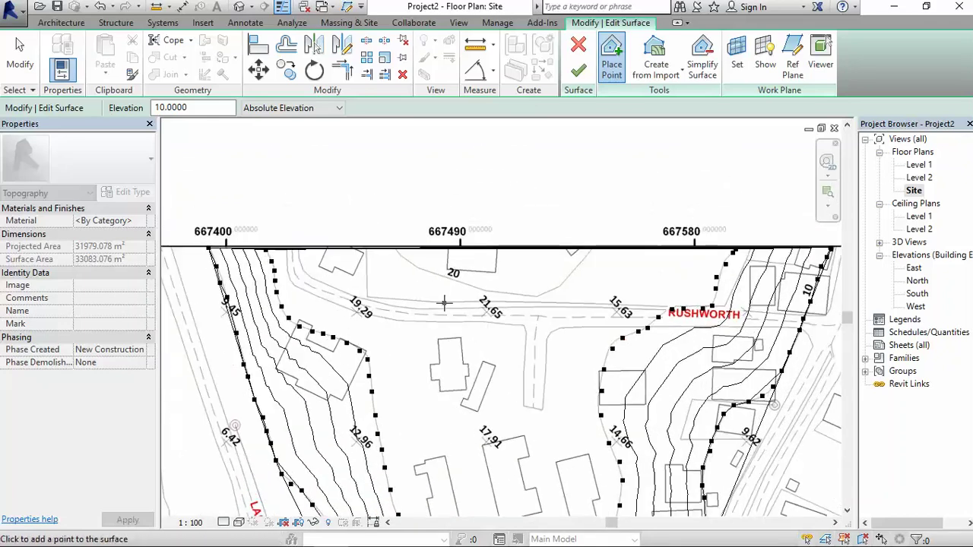
pyautogui.click(446, 282)
# Step: Set the point elevation to 20 and start placing points along the upper contour near Rushworth
pyautogui.doubleClick(174, 108)
pyautogui.write('2')
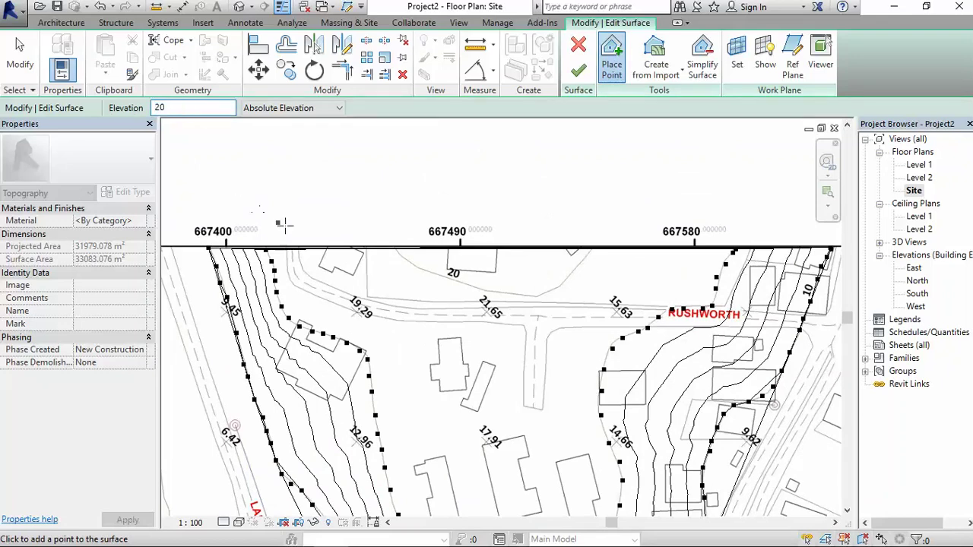
pyautogui.write('0')
pyautogui.click(396, 250)
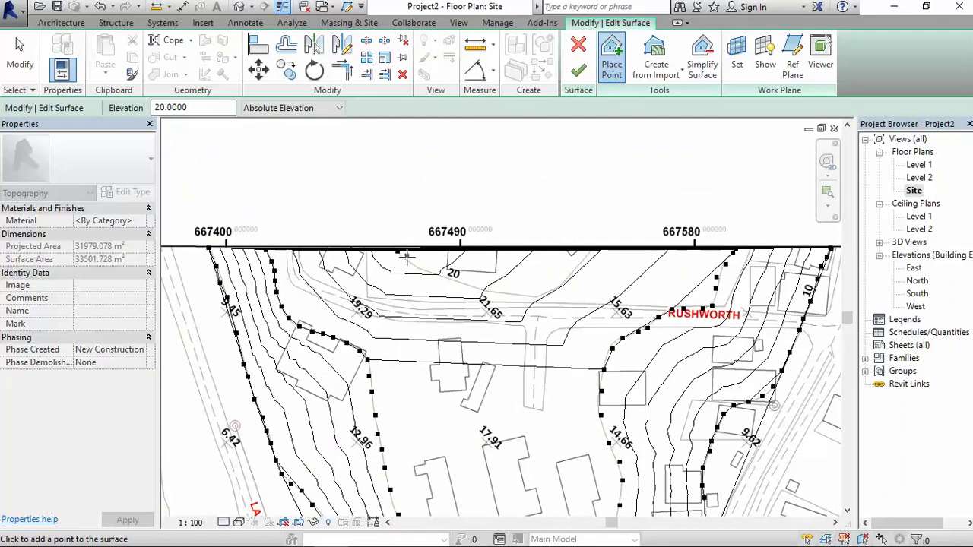
pyautogui.click(410, 259)
pyautogui.click(429, 271)
pyautogui.click(445, 276)
pyautogui.click(455, 279)
pyautogui.click(466, 284)
pyautogui.click(482, 288)
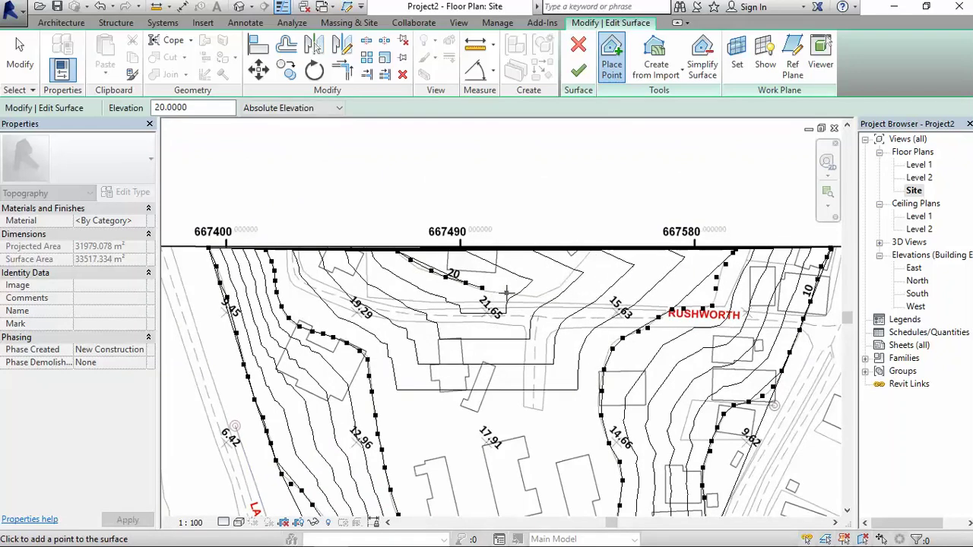
# Step: Continue the elevation-20 points upward, closing the contour at the top boundary (33702.849 m²)
pyautogui.click(505, 292)
pyautogui.click(522, 293)
pyautogui.click(540, 293)
pyautogui.click(553, 286)
pyautogui.click(561, 280)
pyautogui.click(569, 272)
pyautogui.click(579, 266)
pyautogui.click(587, 260)
pyautogui.click(591, 256)
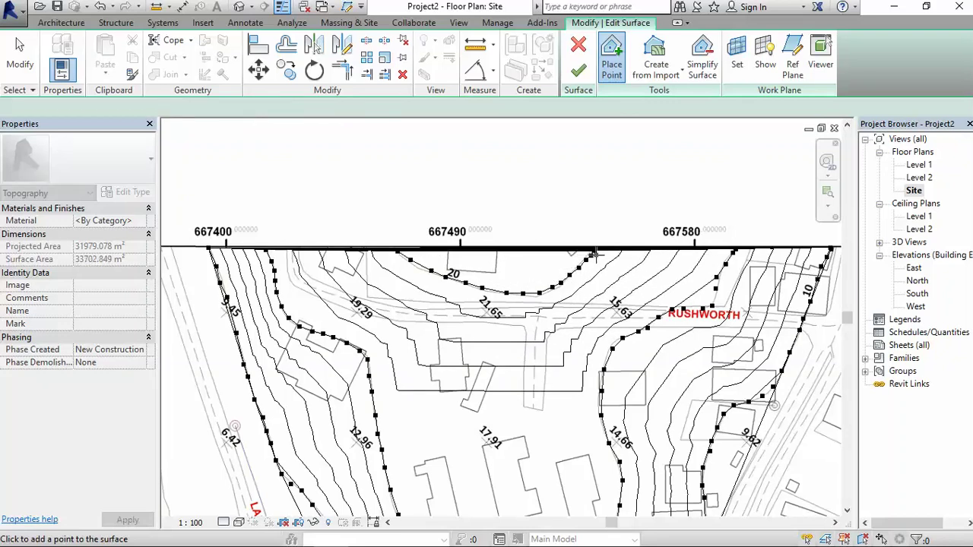
pyautogui.scroll(-5, 566, 295)
pyautogui.moveTo(521, 392); pyautogui.dragTo(509, 339, button='middle')
pyautogui.scroll(2, 510, 340)
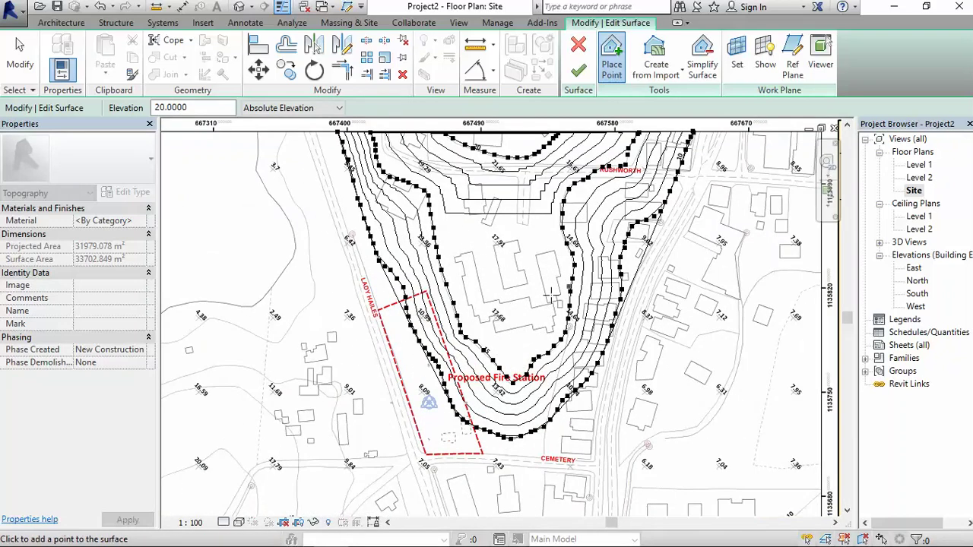
pyautogui.scroll(-2, 500, 365)
pyautogui.scroll(1, 429, 349)
pyautogui.scroll(1, 406, 312)
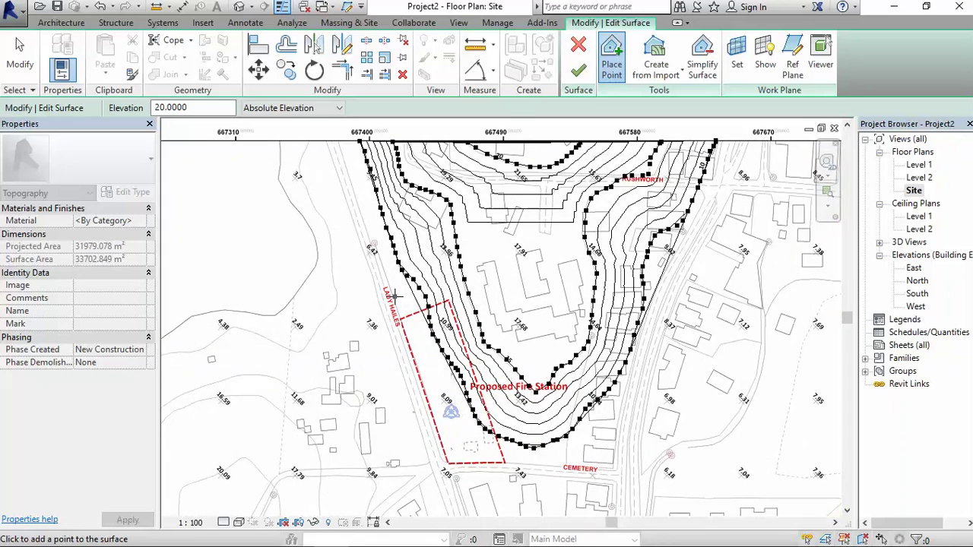
pyautogui.scroll(-2, 395, 323)
pyautogui.moveTo(394, 323); pyautogui.dragTo(456, 258, button='middle')
pyautogui.scroll(1, 491, 281)
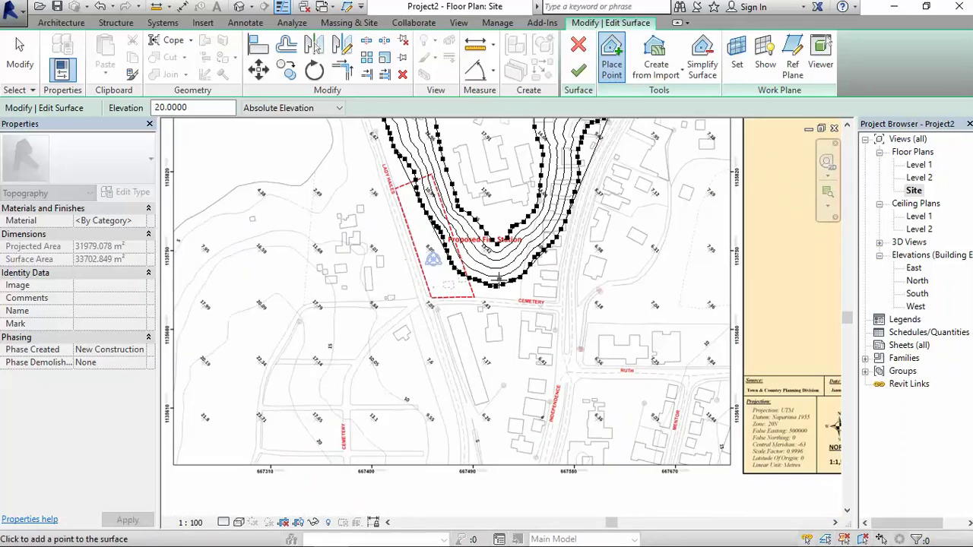
pyautogui.scroll(2, 431, 234)
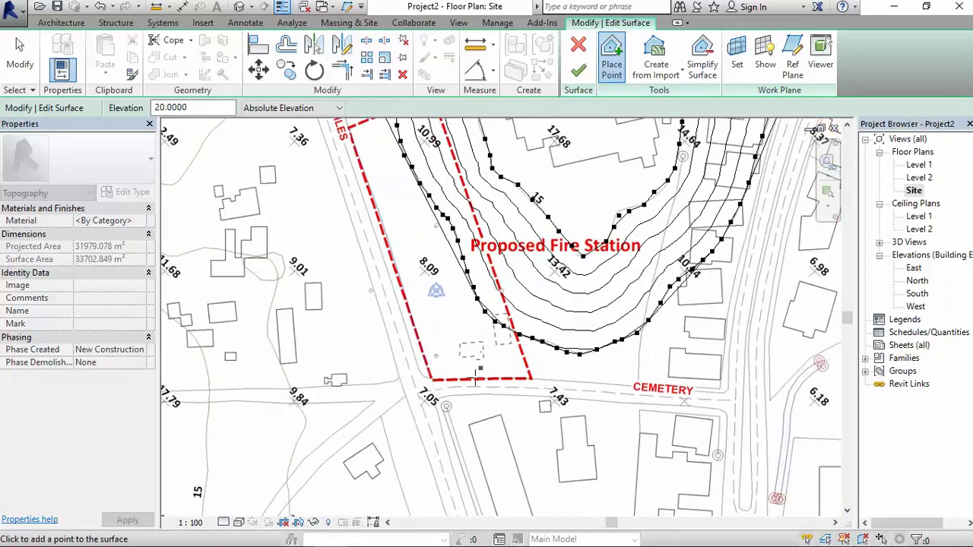
pyautogui.scroll(-2, 469, 389)
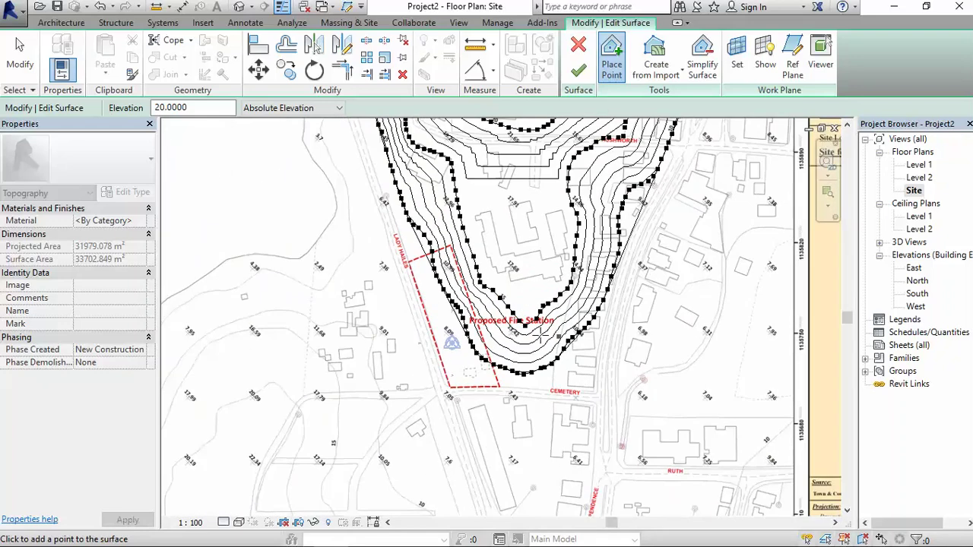
pyautogui.scroll(-1, 355, 181)
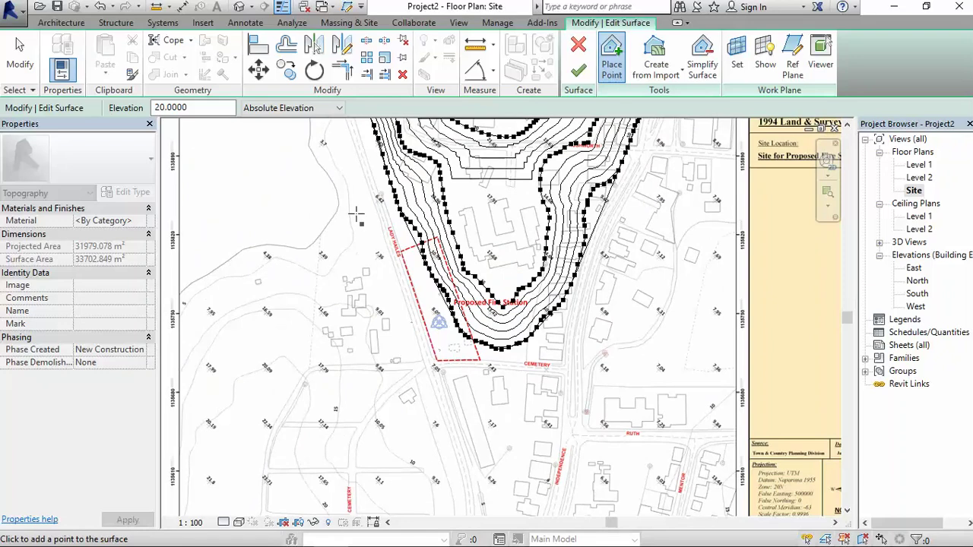
pyautogui.scroll(2, 203, 334)
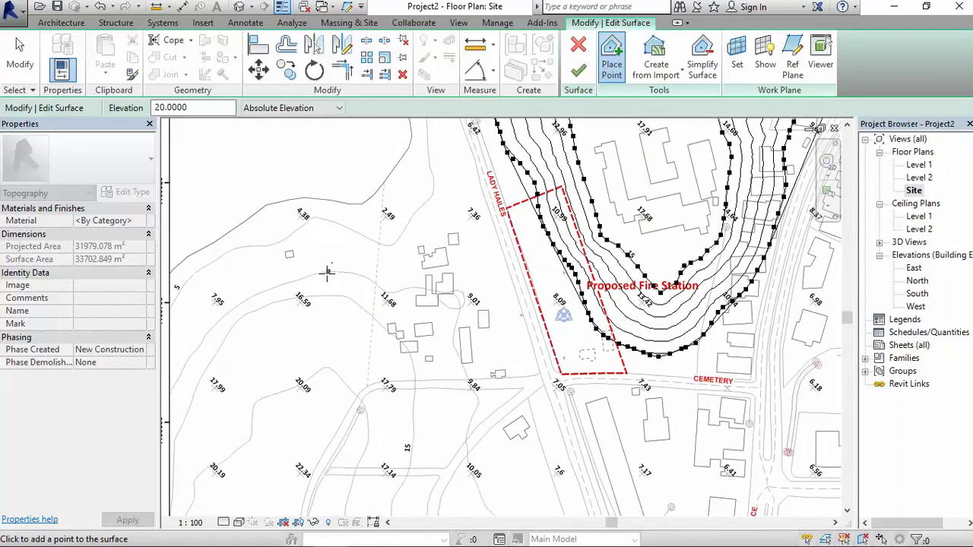
pyautogui.scroll(-1, 327, 272)
pyautogui.scroll(-2, 480, 409)
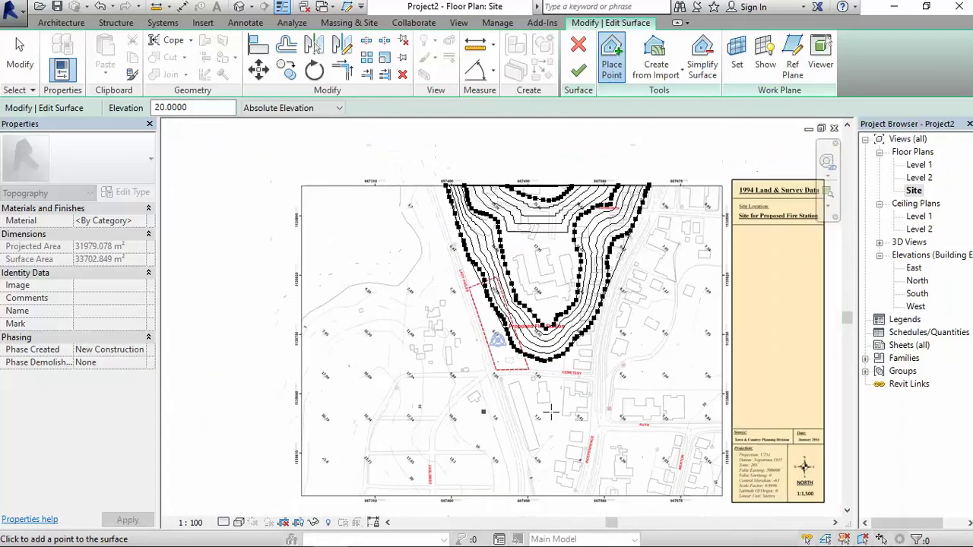
pyautogui.scroll(2, 502, 392)
pyautogui.scroll(-2, 514, 406)
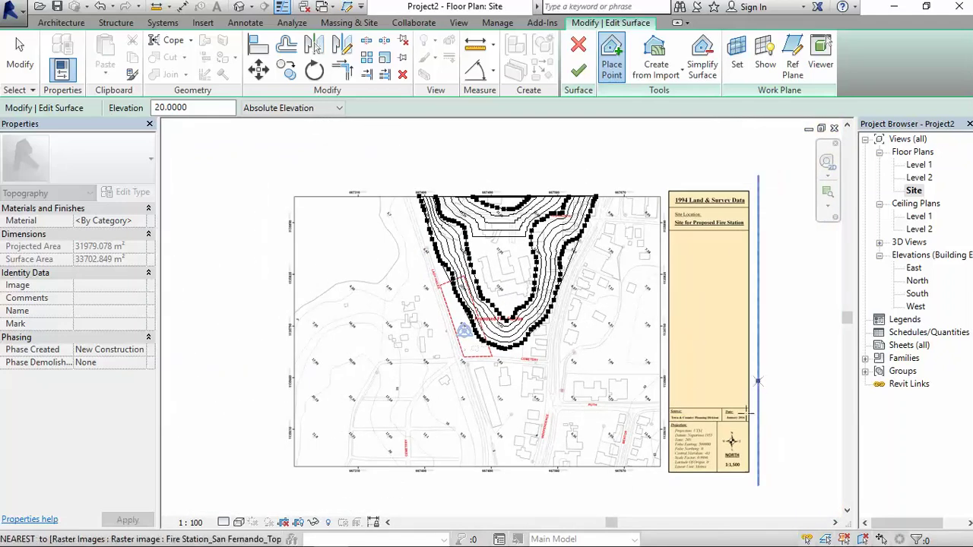
# Step: Close the tray flyout, then zoom and pan the Site plan to centre on the Proposed Fire Station
pyautogui.click(763, 534)
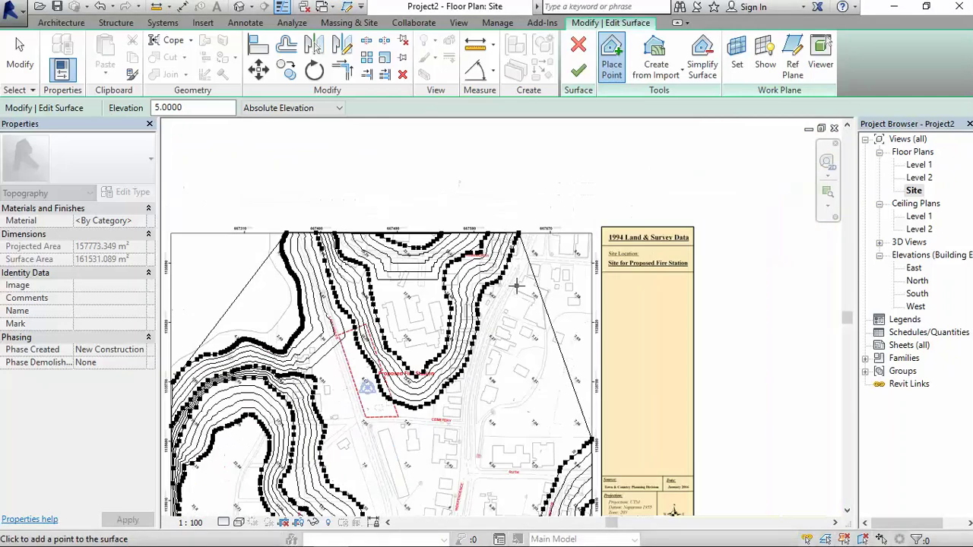
pyautogui.scroll(-2, 516, 286)
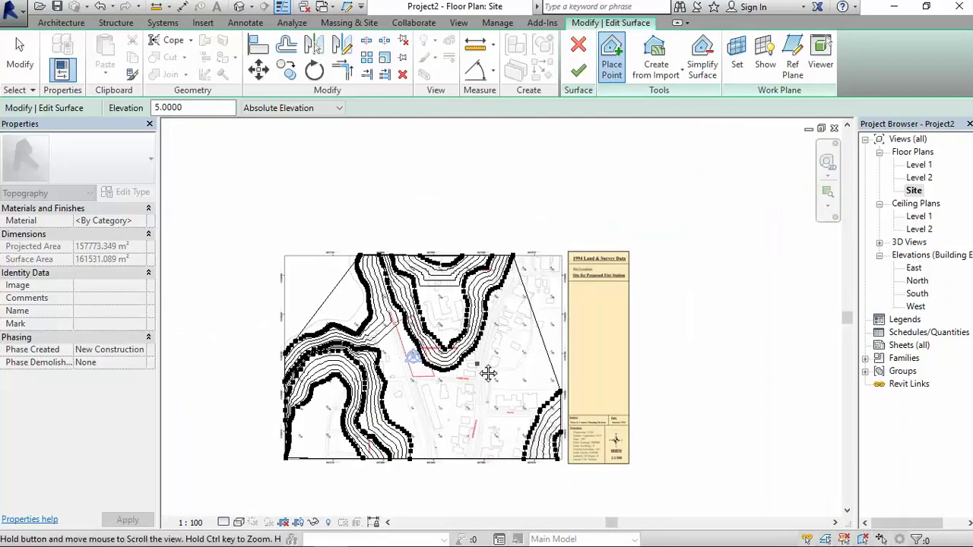
pyautogui.moveTo(506, 330); pyautogui.dragTo(526, 303, button='middle')
pyautogui.scroll(3, 373, 239)
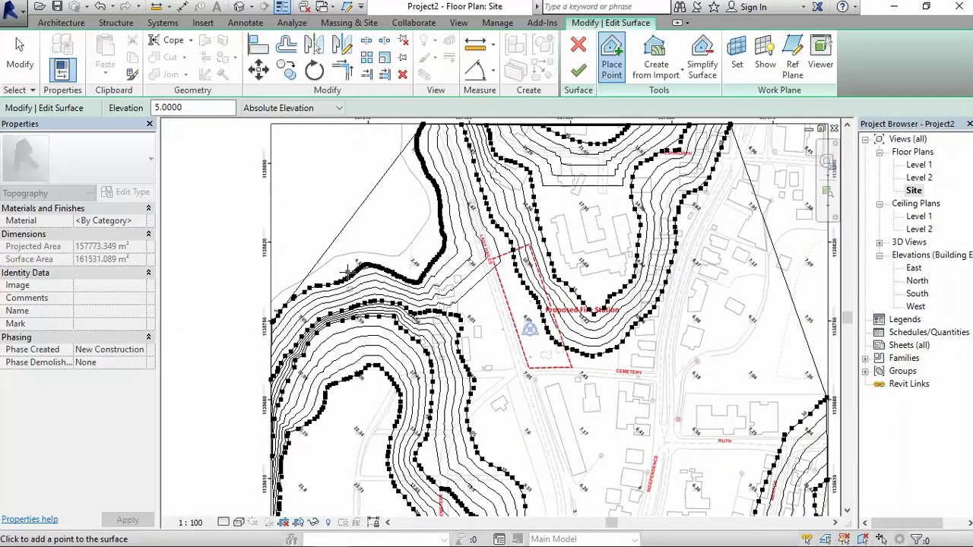
pyautogui.scroll(-2, 357, 262)
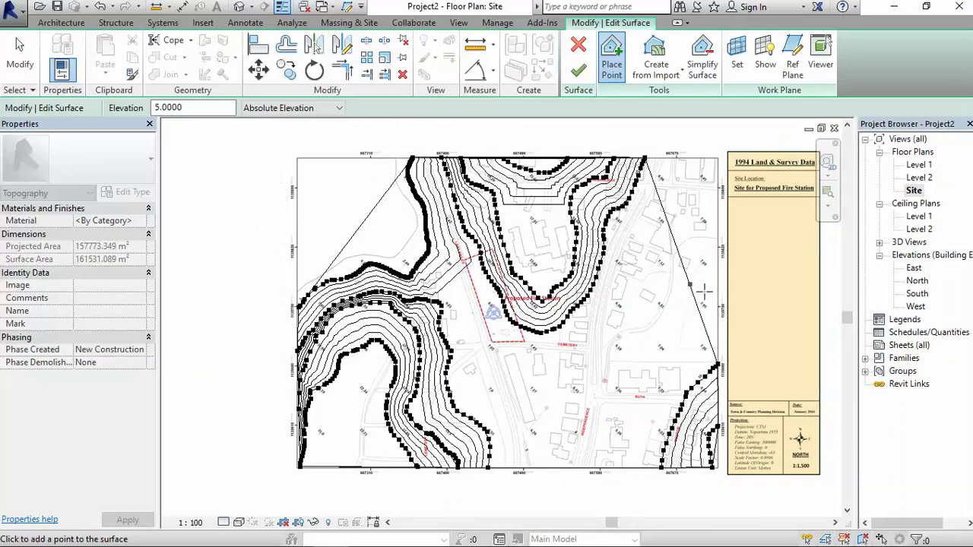
pyautogui.scroll(3, 707, 312)
pyautogui.moveTo(508, 285); pyautogui.dragTo(517, 201, button='middle')
pyautogui.scroll(-2, 651, 323)
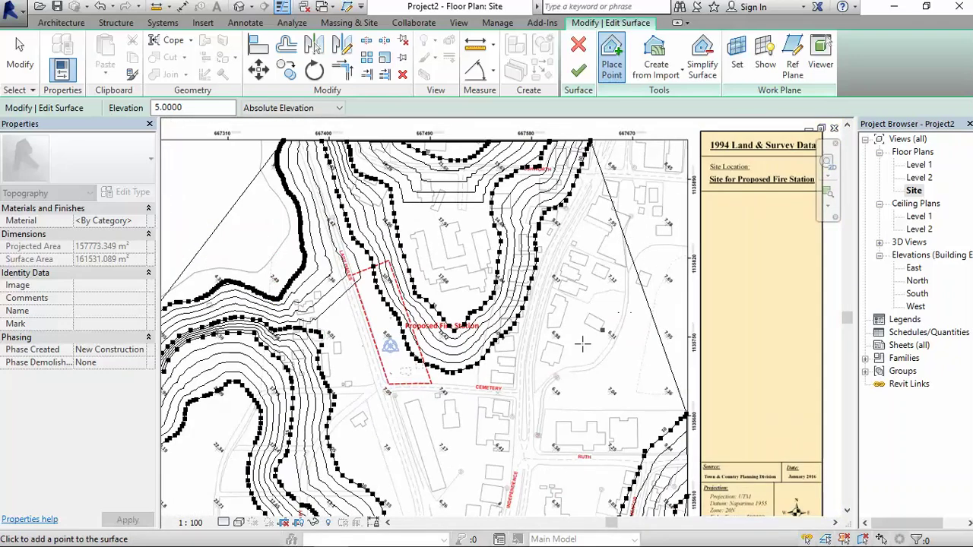
# Step: Place toposurface points at spot heights 8.96, 8.45 and 7.38 east of the fire station
pyautogui.doubleClick(228, 107)
pyautogui.scroll(1, 599, 183)
pyautogui.scroll(1, 599, 184)
pyautogui.scroll(-2, 583, 212)
pyautogui.write('8')
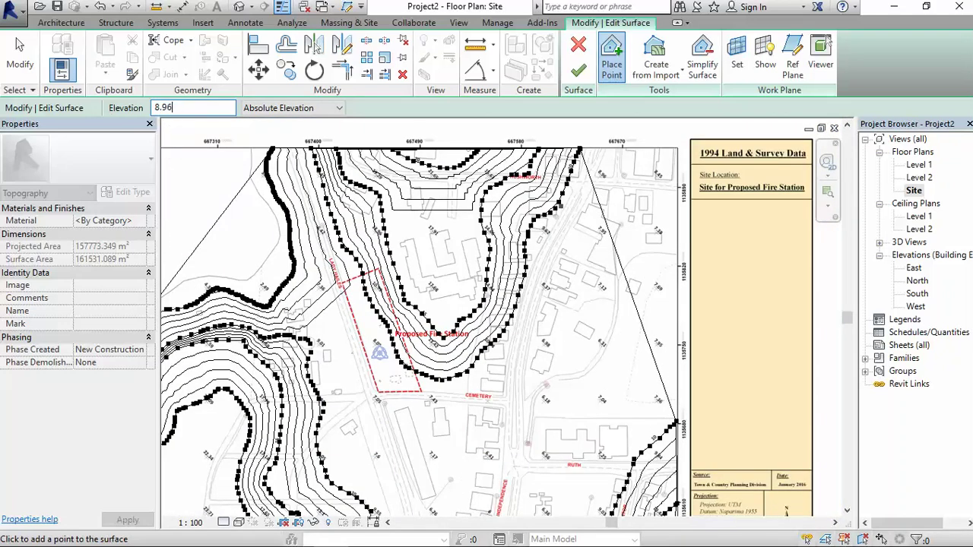
pyautogui.click(608, 166)
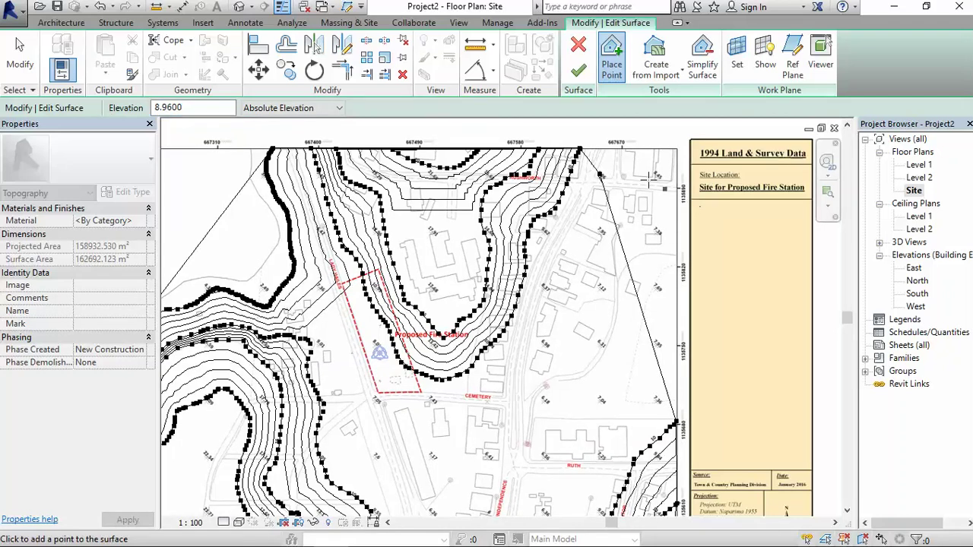
pyautogui.scroll(2, 605, 201)
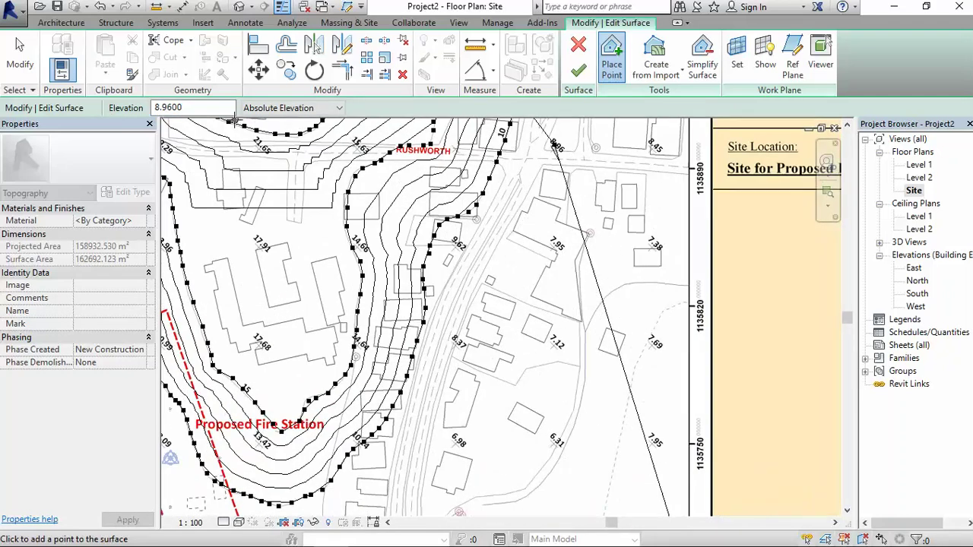
pyautogui.moveTo(217, 107); pyautogui.dragTo(152, 106)
pyautogui.write('8.45')
pyautogui.press('Return')
pyautogui.click(652, 157)
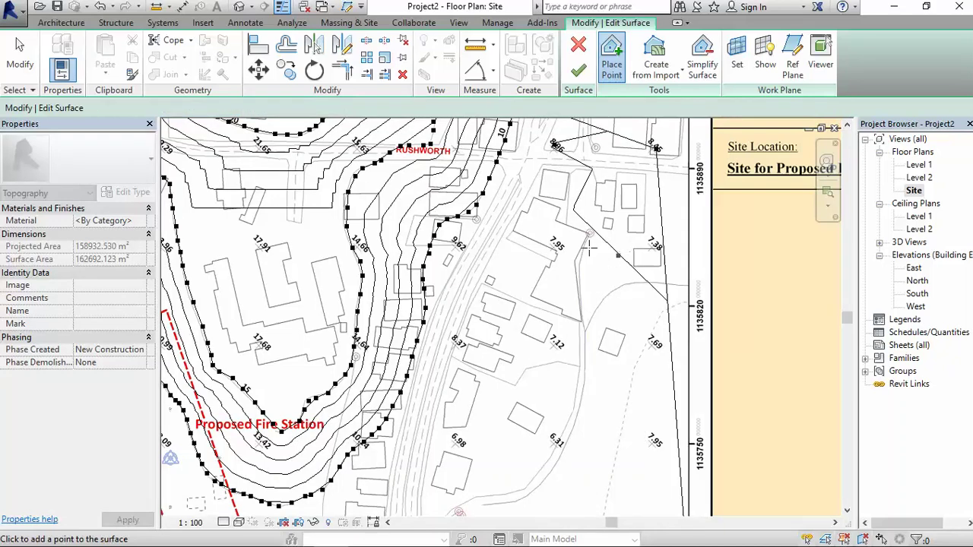
pyautogui.write('7.3800')
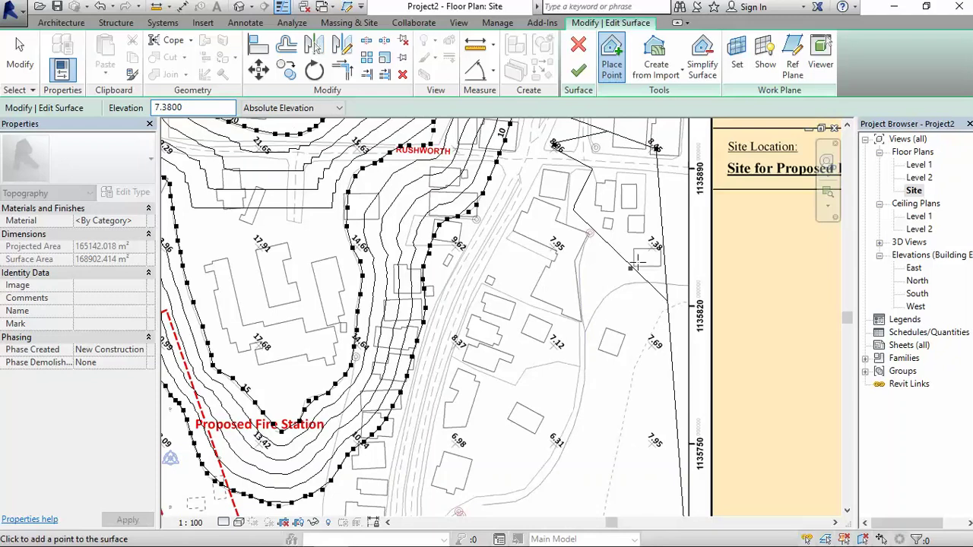
pyautogui.click(651, 248)
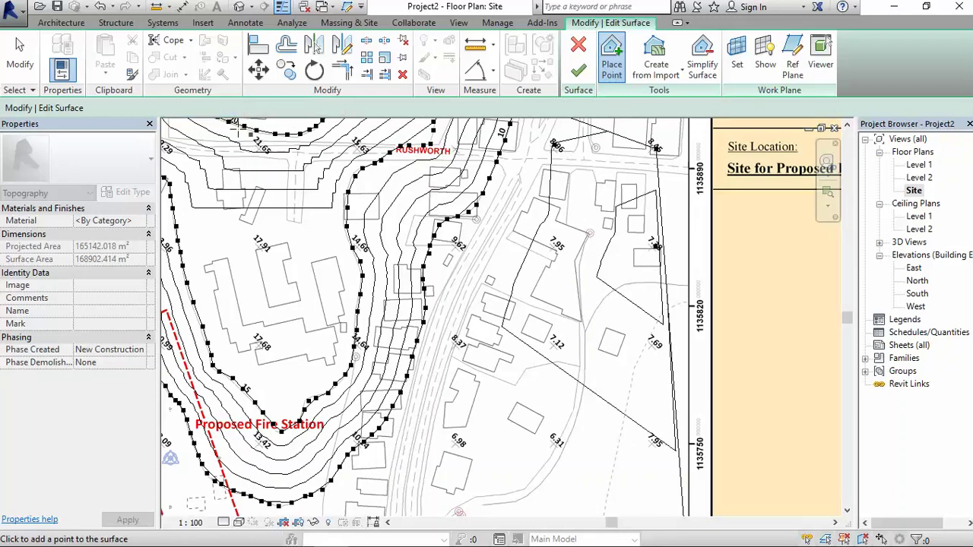
# Step: Place toposurface points at spot heights 7.95, 8.37, 7.12 and 7.69 east of the road
pyautogui.doubleClick(171, 108)
pyautogui.write('7')
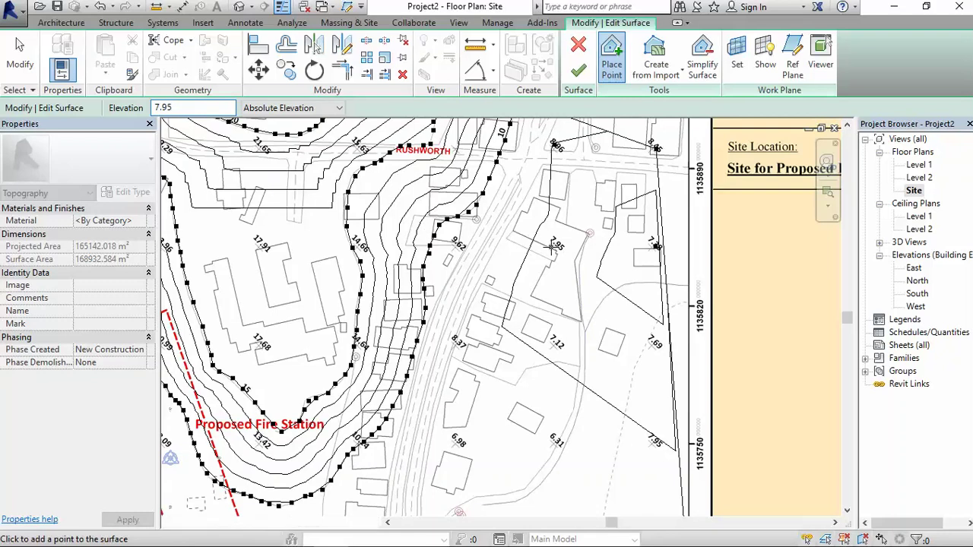
pyautogui.write('.95')
pyautogui.click(550, 247)
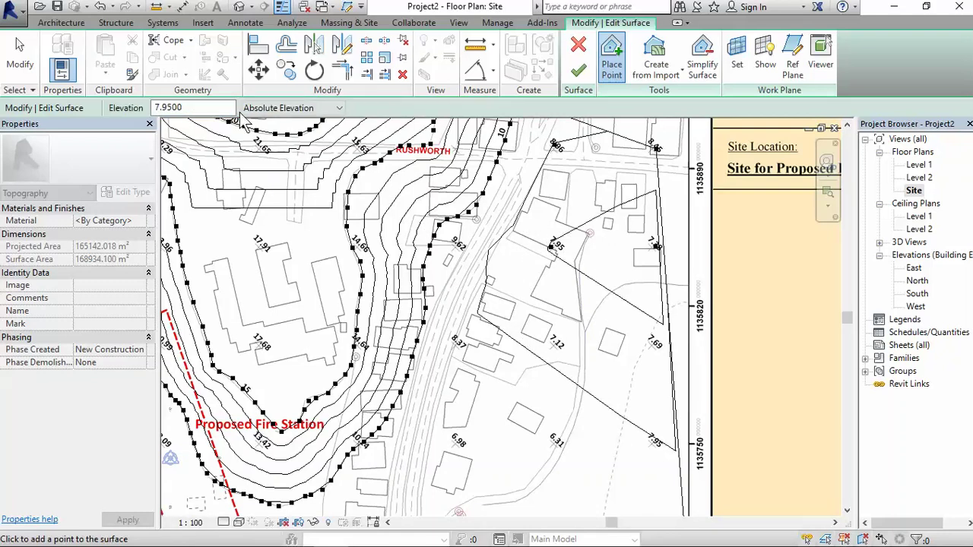
pyautogui.doubleClick(175, 108)
pyautogui.write('8.37')
pyautogui.click(456, 343)
pyautogui.doubleClick(173, 108)
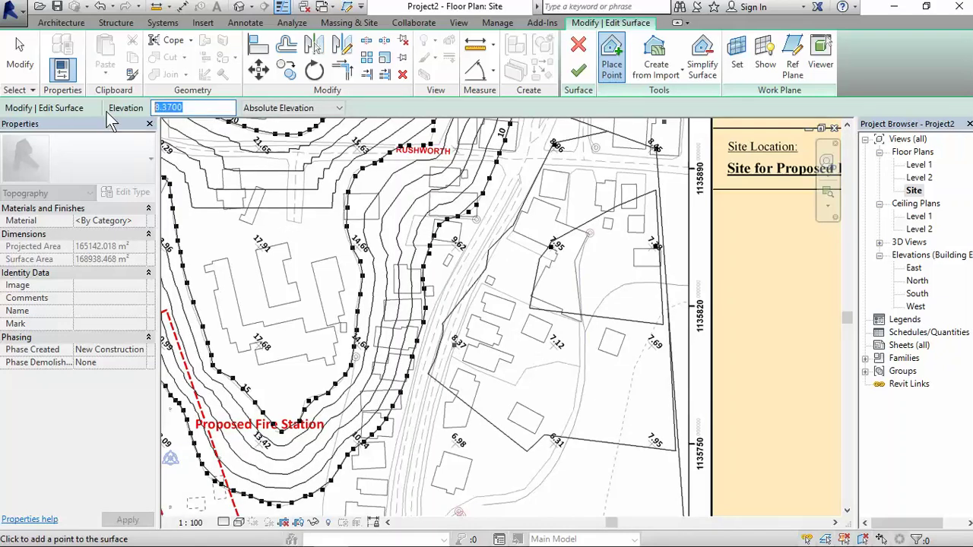
pyautogui.write('7.12')
pyautogui.click(556, 346)
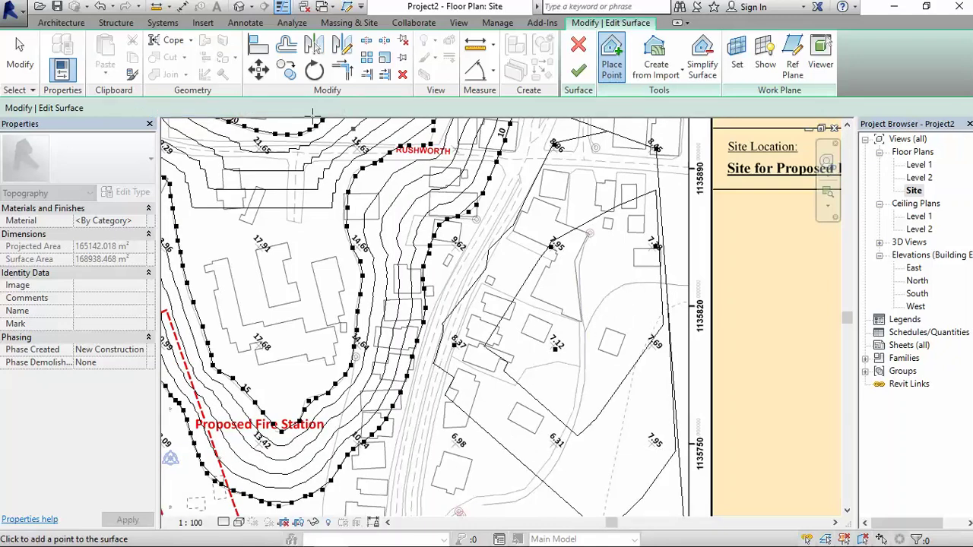
pyautogui.doubleClick(173, 108)
pyautogui.write('7.6')
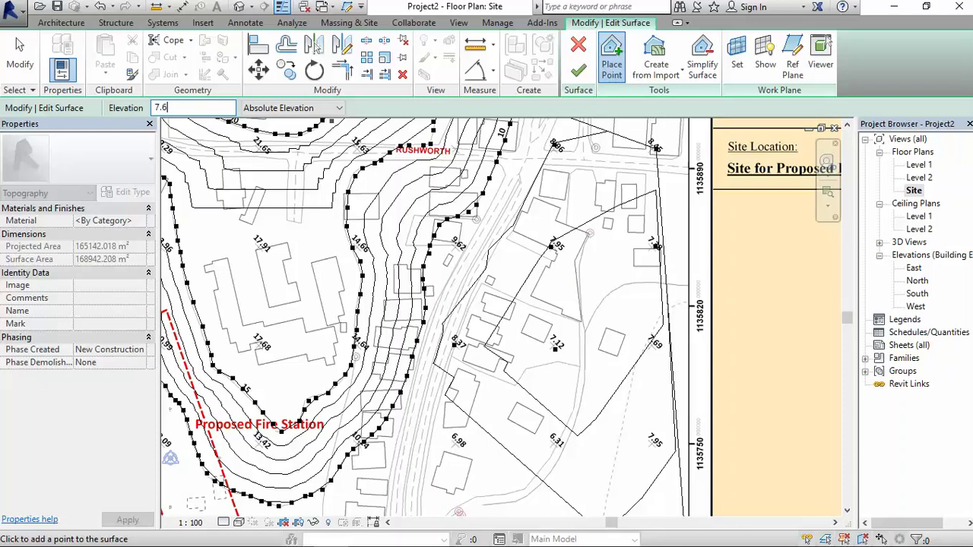
pyautogui.write('9')
pyautogui.click(647, 378)
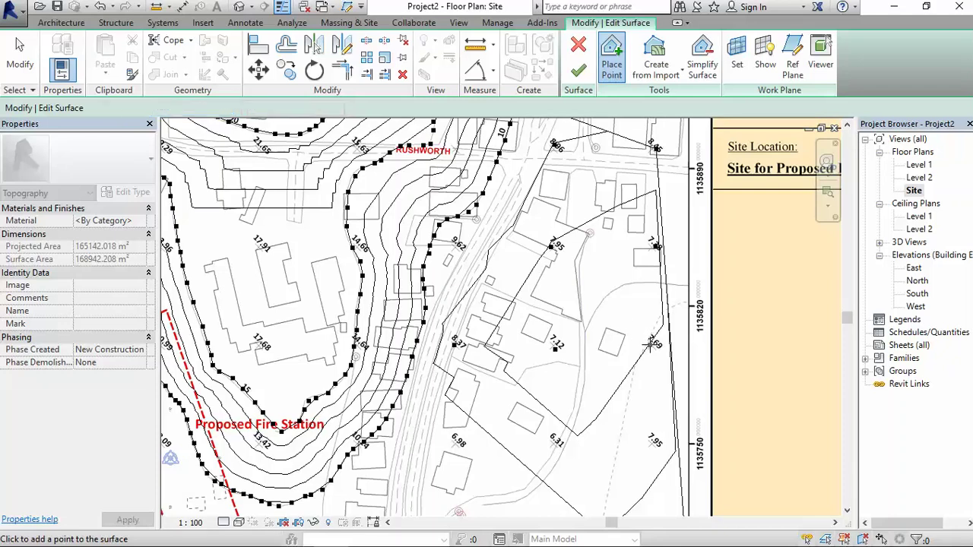
# Step: Place toposurface points at spot heights 6.31 and 6.98 further south
pyautogui.moveTo(574, 343); pyautogui.dragTo(566, 231, button='middle')
pyautogui.scroll(-2, 531, 297)
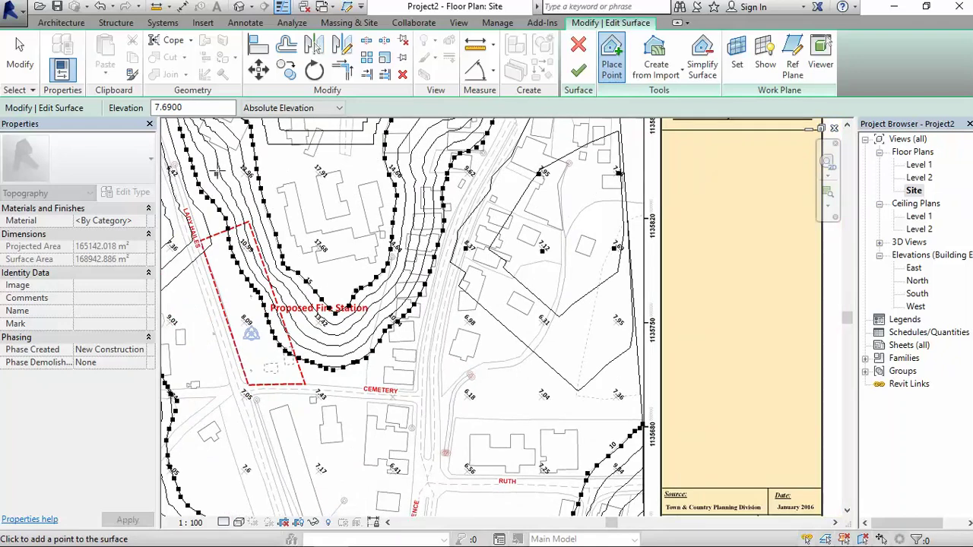
pyautogui.doubleClick(190, 107)
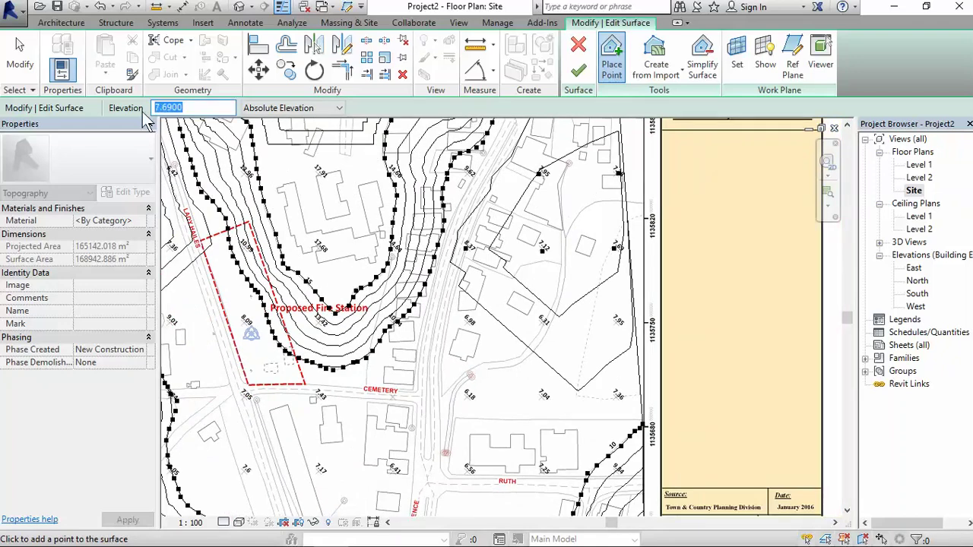
pyautogui.write('6.')
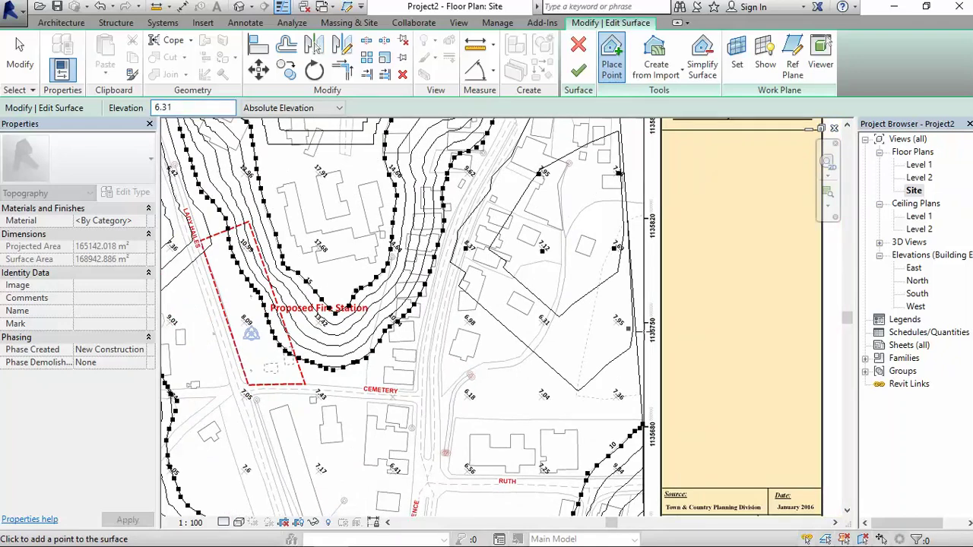
pyautogui.write('31')
pyautogui.click(541, 322)
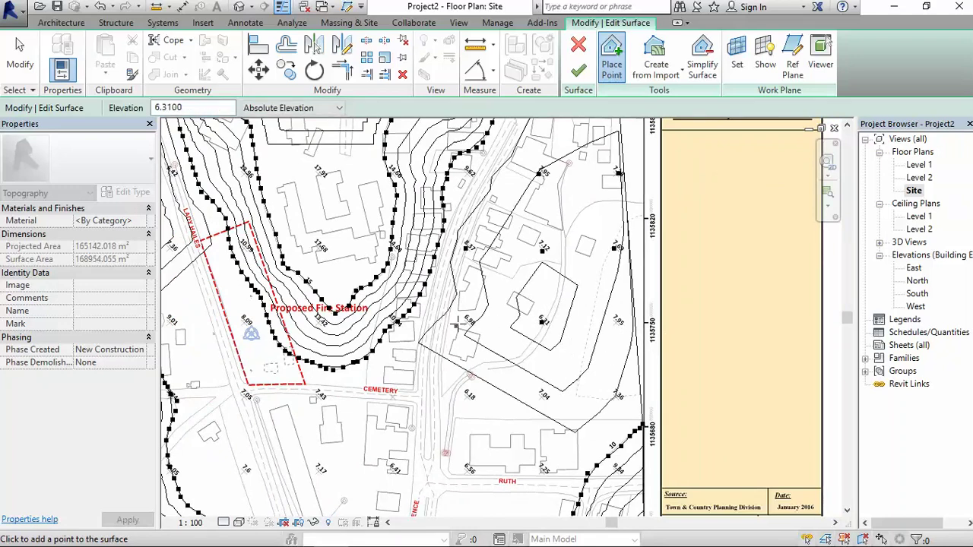
pyautogui.doubleClick(190, 107)
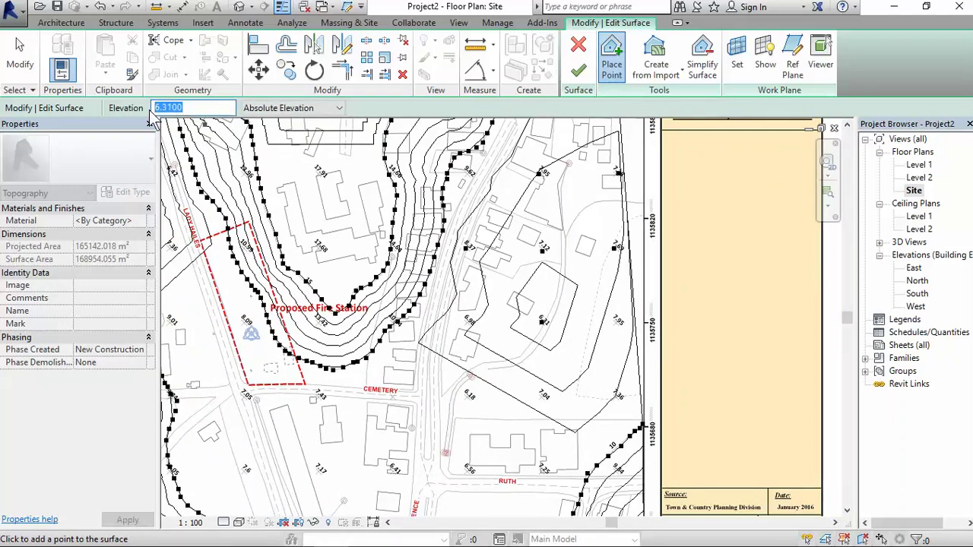
pyautogui.write('98')
pyautogui.click(463, 333)
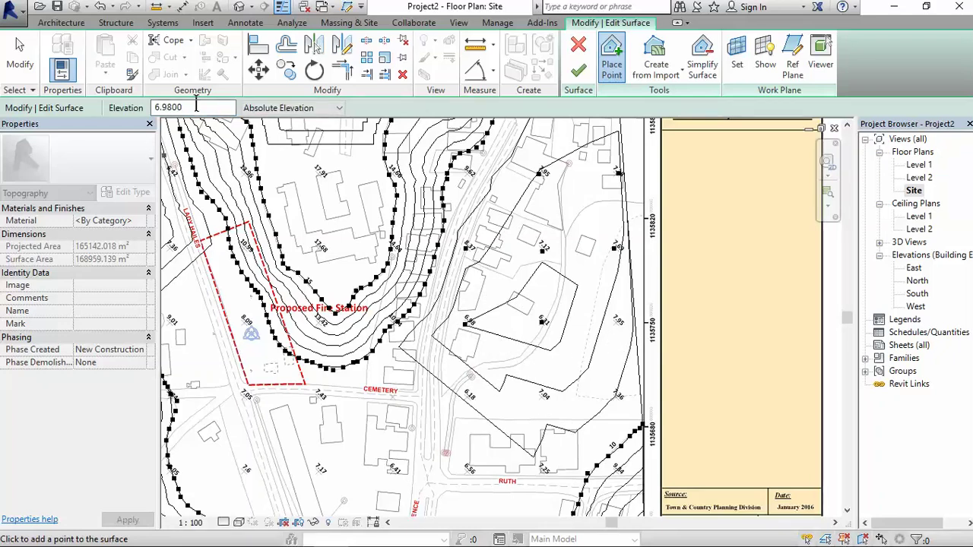
# Step: Place toposurface points at spot heights 7.95, 7.04 and 6.18
pyautogui.doubleClick(163, 107)
pyautogui.write('7.95')
pyautogui.click(617, 329)
pyautogui.doubleClick(171, 107)
pyautogui.write('7')
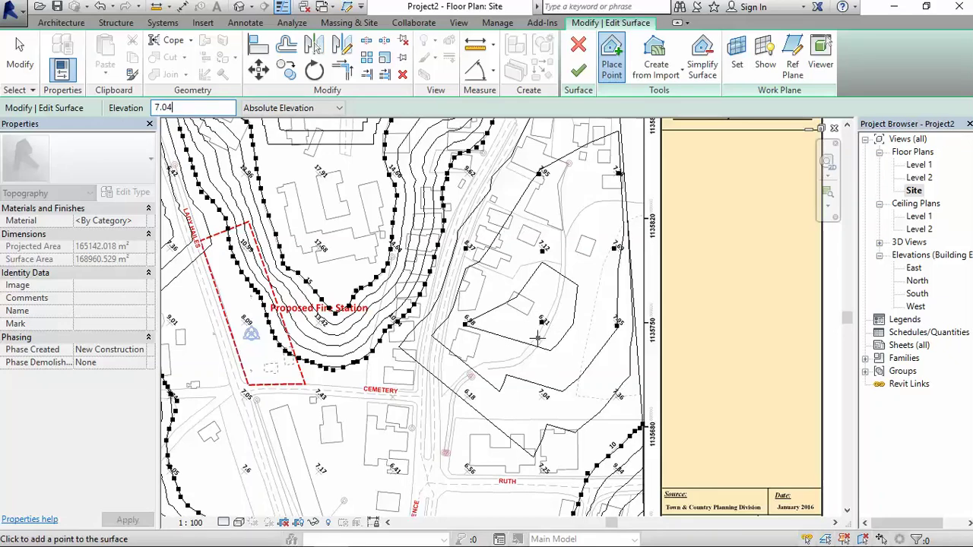
pyautogui.write('.04')
pyautogui.click(537, 395)
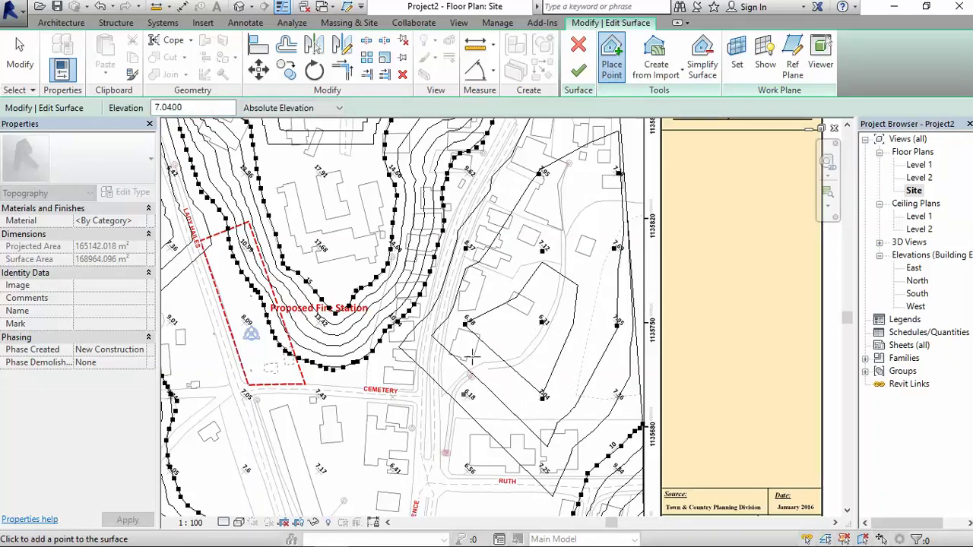
pyautogui.doubleClick(184, 108)
pyautogui.write('6.')
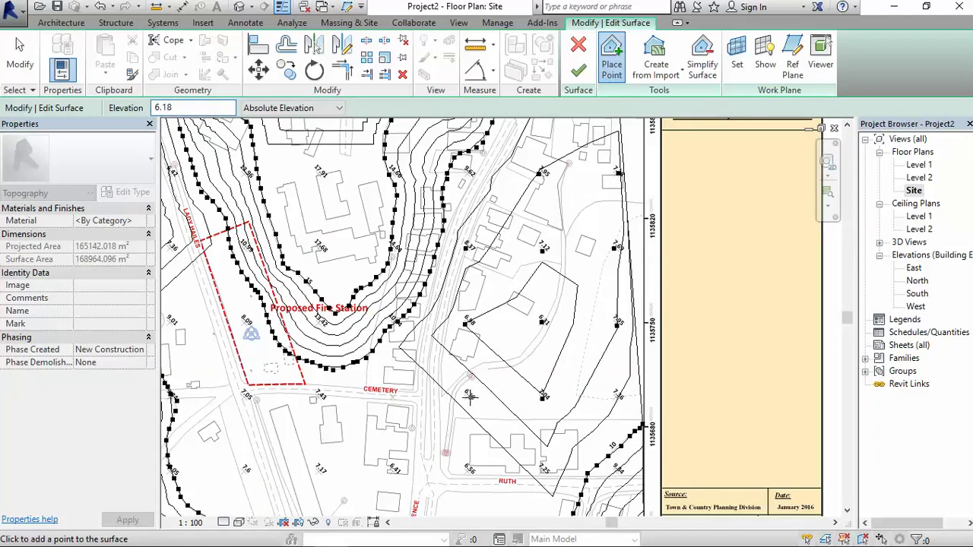
pyautogui.write('18')
pyautogui.click(469, 395)
# Step: Place toposurface points at spot heights 6.56, 6.41 and 7.25 near Ruth
pyautogui.moveTo(465, 469); pyautogui.dragTo(479, 339, button='middle')
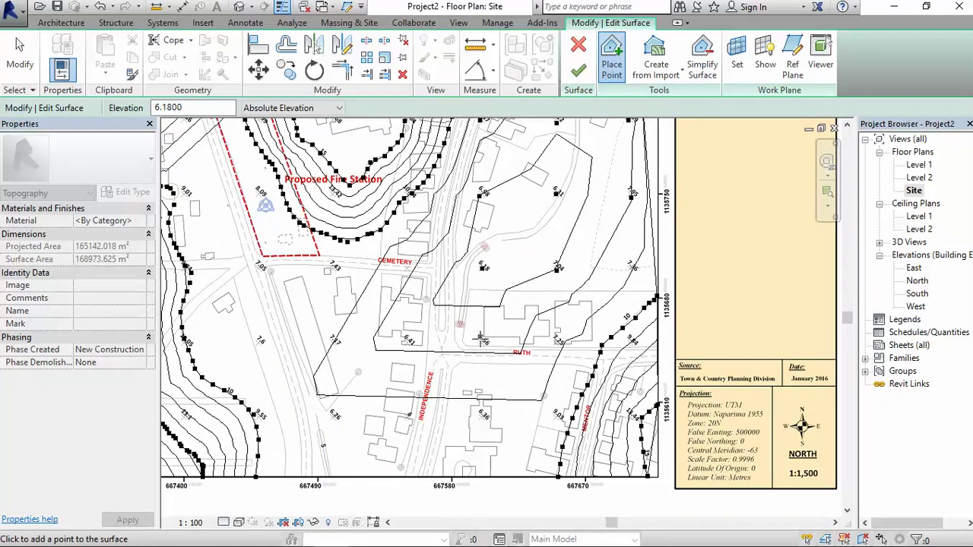
pyautogui.scroll(1, 478, 339)
pyautogui.doubleClick(199, 108)
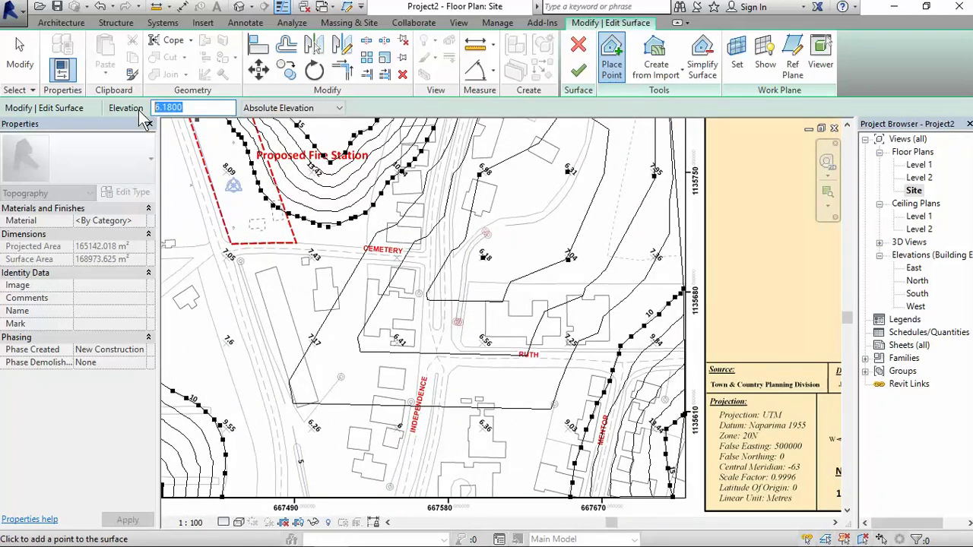
pyautogui.write('6.56')
pyautogui.click(481, 345)
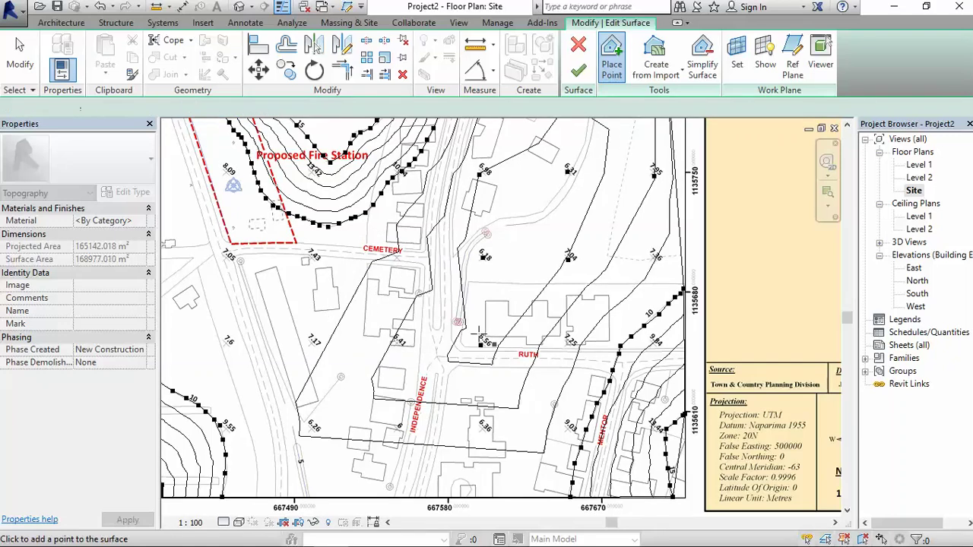
pyautogui.doubleClick(171, 108)
pyautogui.write('6.4')
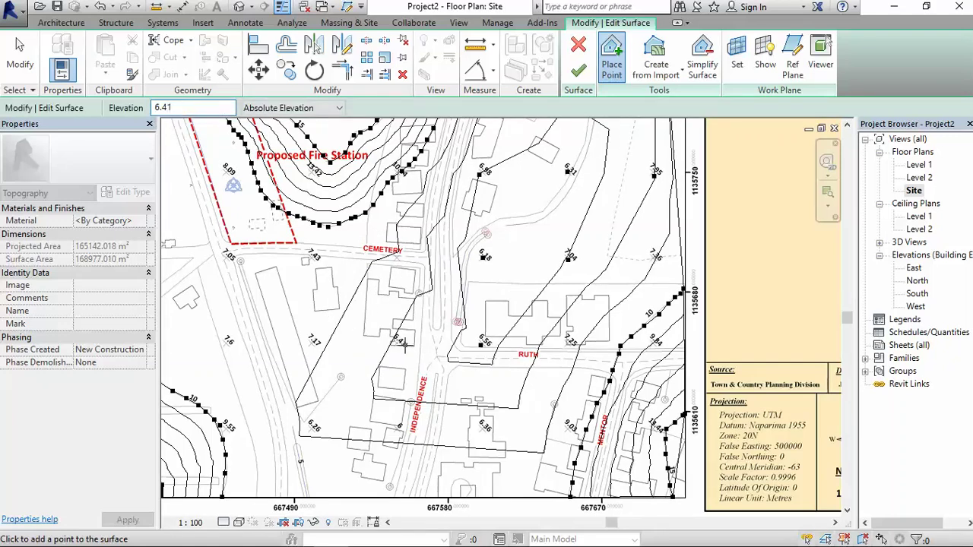
pyautogui.write('1')
pyautogui.click(401, 342)
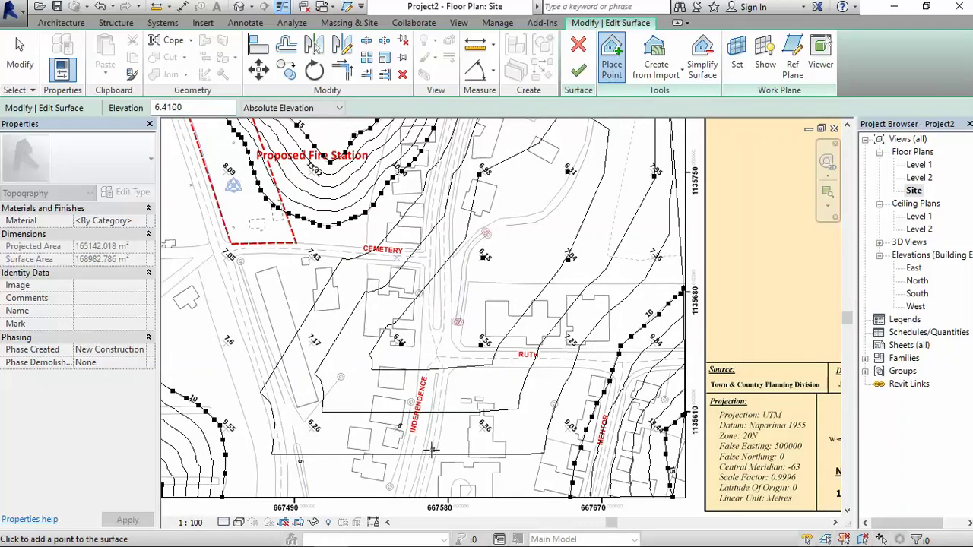
pyautogui.doubleClick(156, 108)
pyautogui.write('7.25')
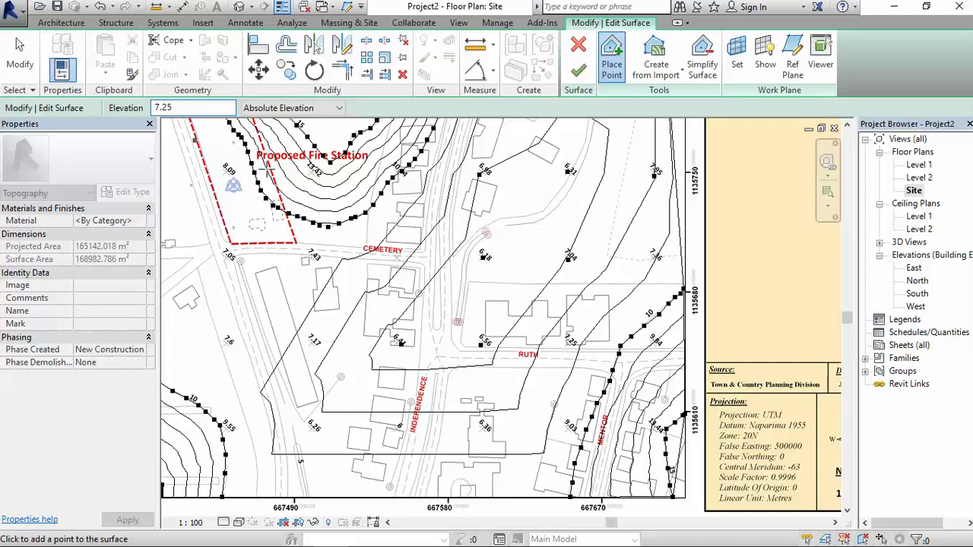
pyautogui.click(570, 344)
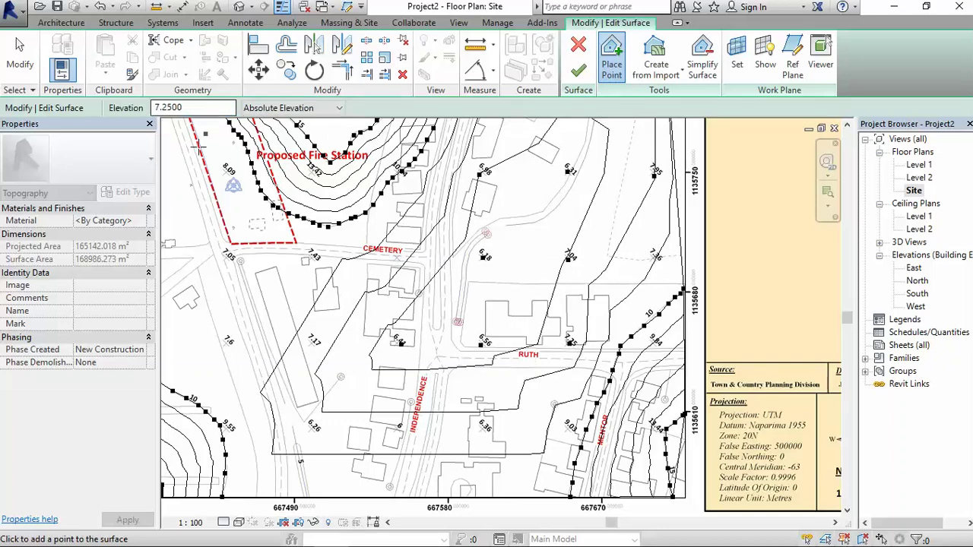
# Step: Place toposurface points at spot heights 6.36, 6.26 and 7.17 west of Independence road
pyautogui.doubleClick(218, 107)
pyautogui.write('6.3600')
pyautogui.click(483, 431)
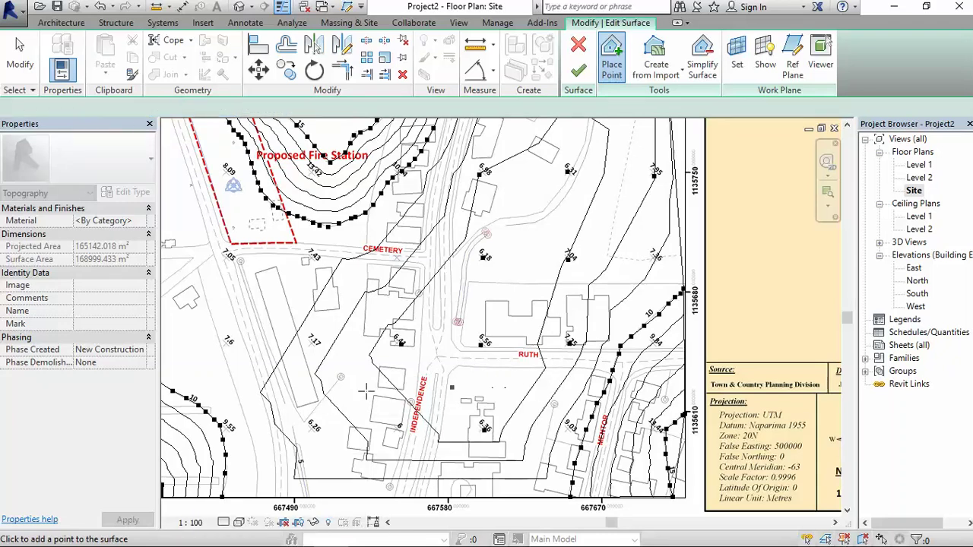
pyautogui.doubleClick(156, 107)
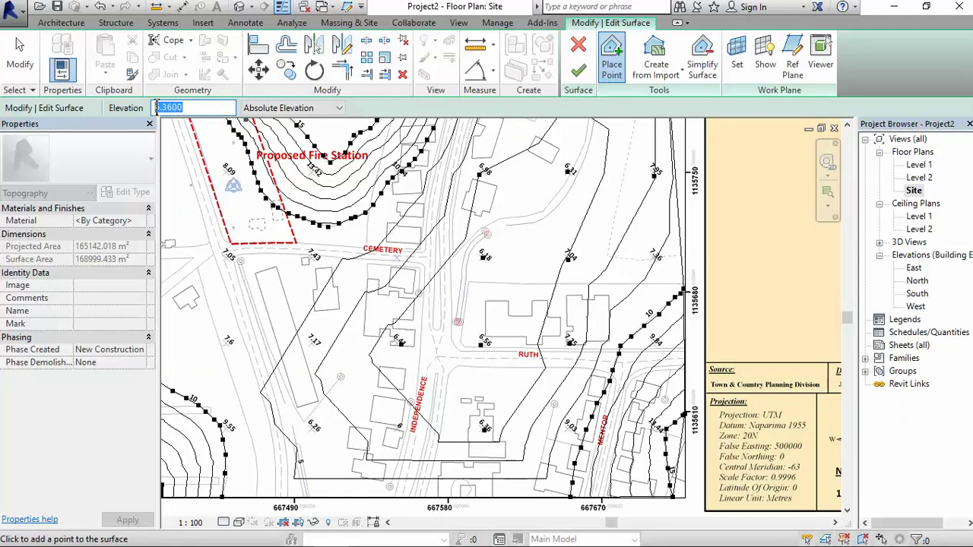
pyautogui.write('6.2600')
pyautogui.click(314, 424)
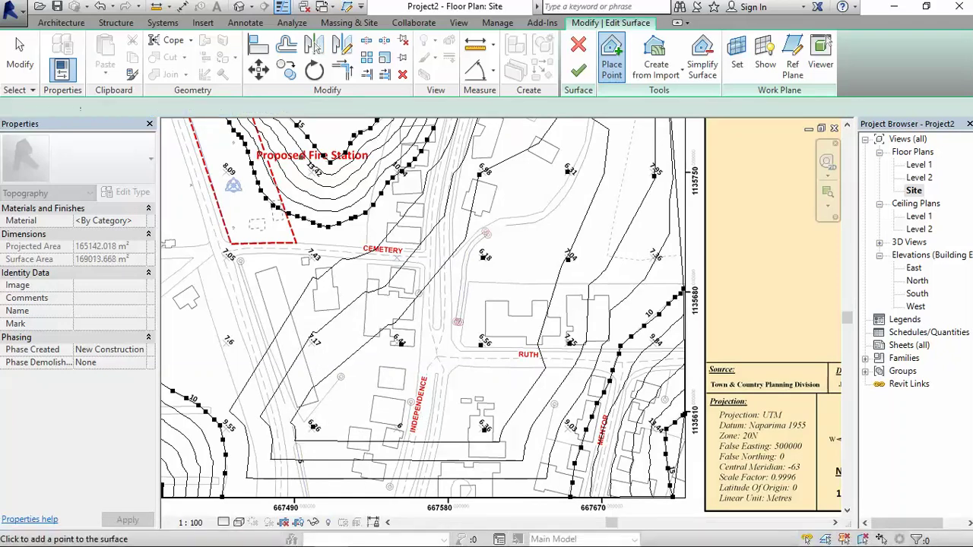
pyautogui.doubleClick(190, 108)
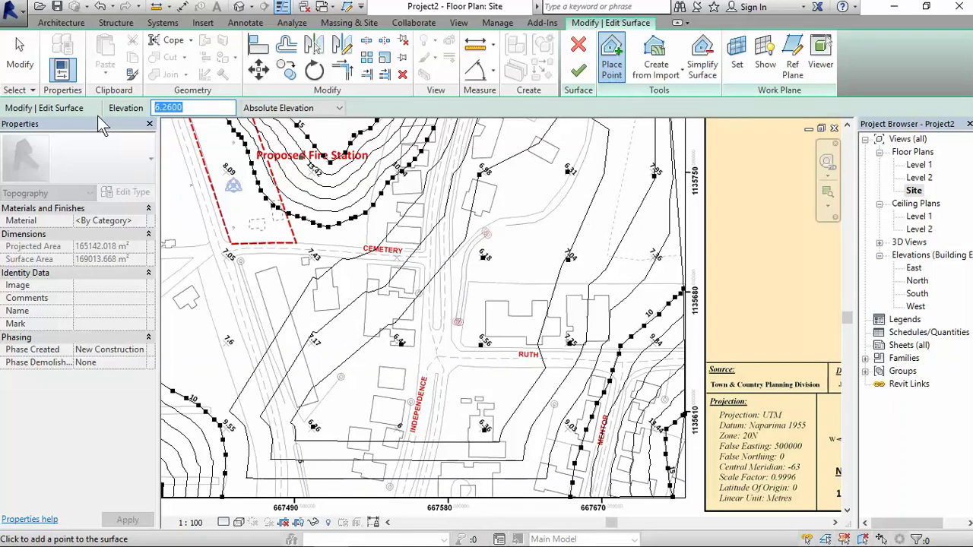
pyautogui.write('7.17')
pyautogui.click(315, 341)
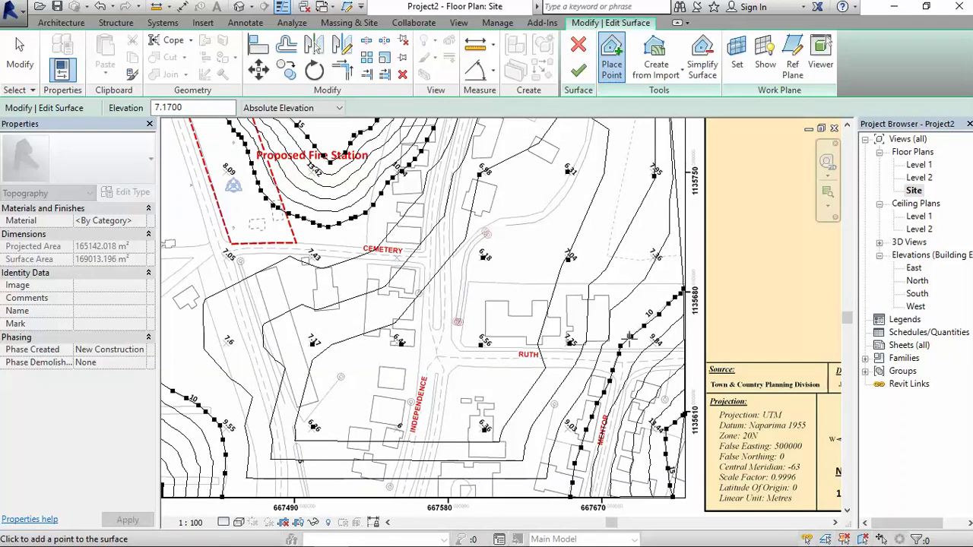
# Step: Zoom and pan around the edited toposurface to review contours near the Proposed Fire Station site
pyautogui.scroll(-3, 619, 347)
pyautogui.scroll(-2, 389, 300)
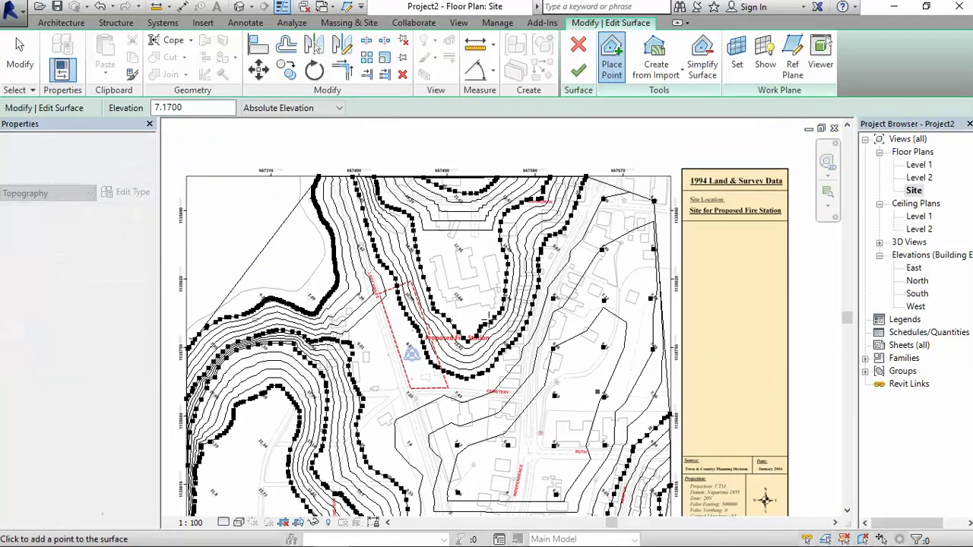
pyautogui.scroll(4, 390, 307)
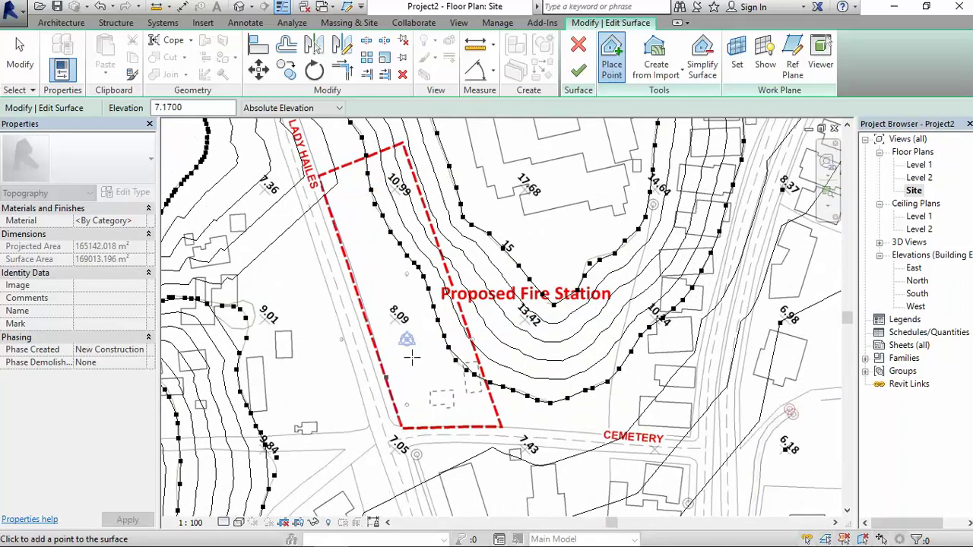
pyautogui.scroll(-2, 514, 440)
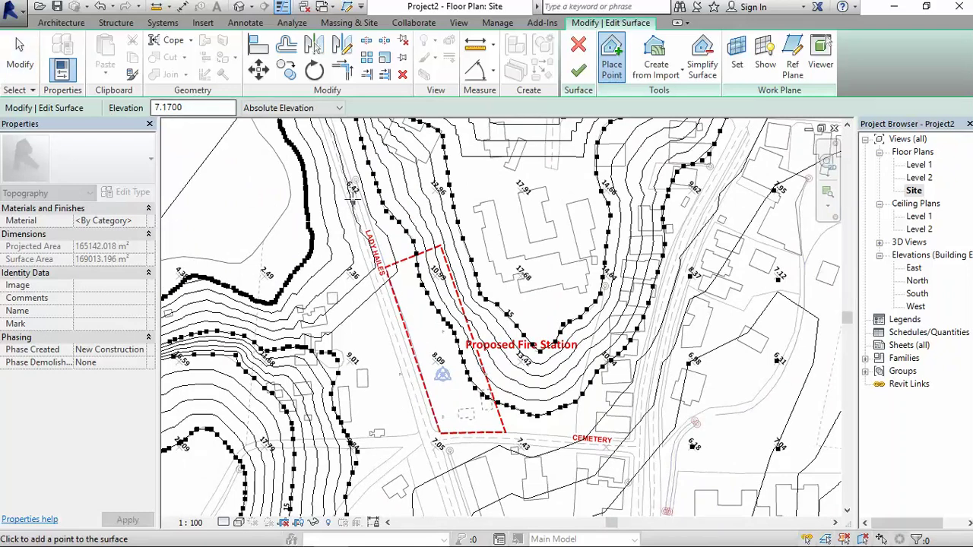
pyautogui.scroll(-2, 411, 391)
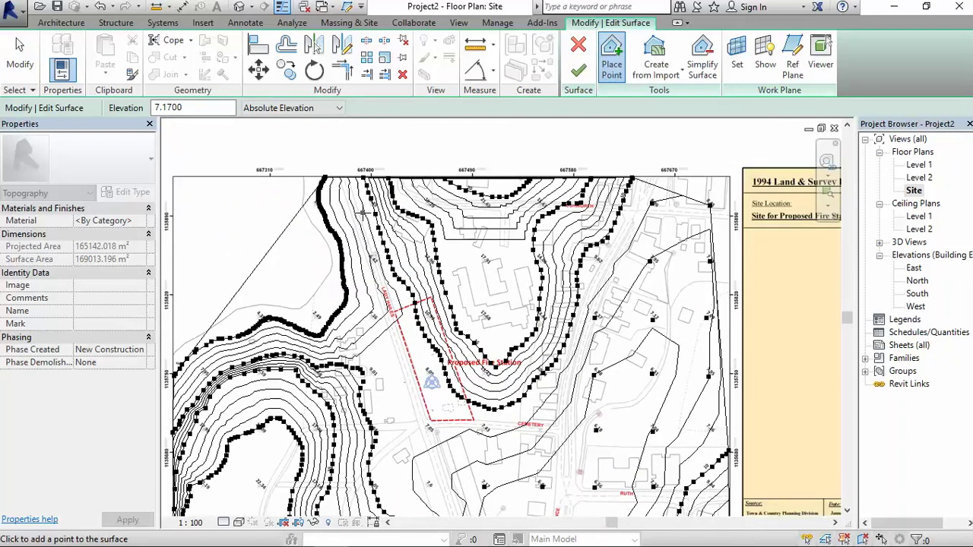
pyautogui.scroll(3, 498, 433)
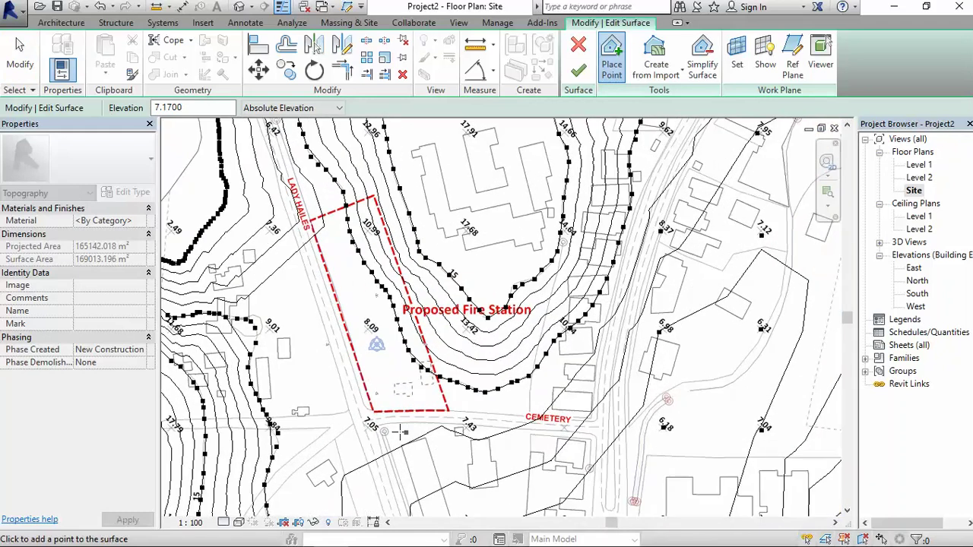
pyautogui.scroll(-2, 611, 312)
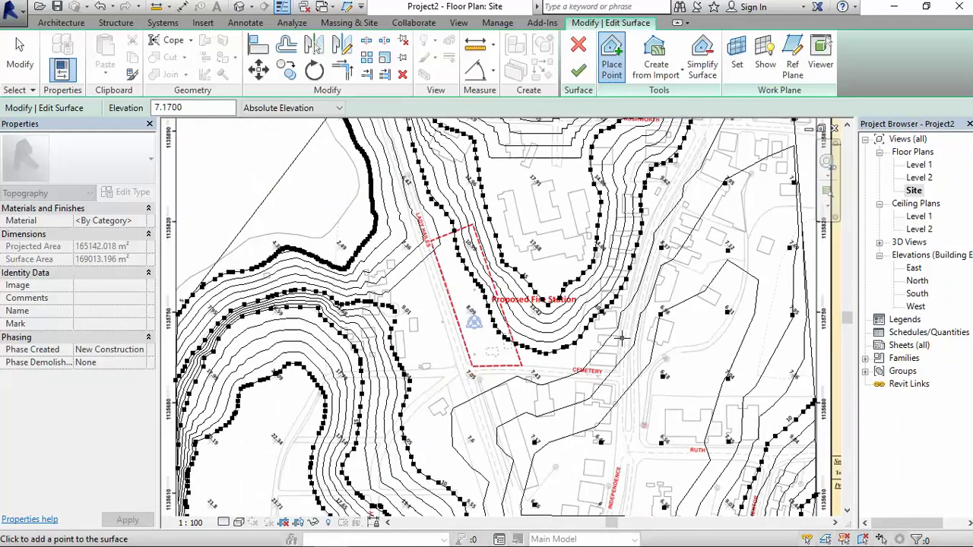
pyautogui.click(762, 536)
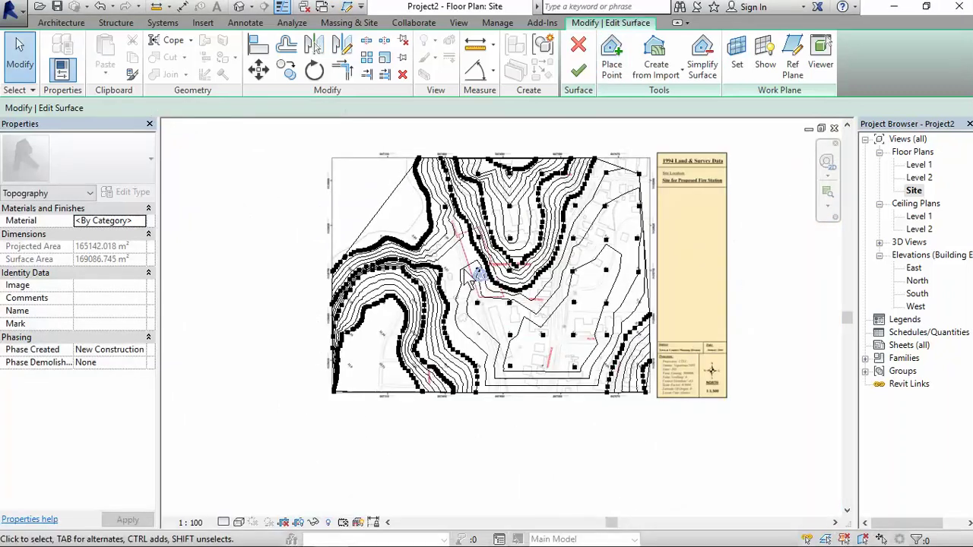
pyautogui.scroll(4, 473, 275)
pyautogui.scroll(-4, 474, 275)
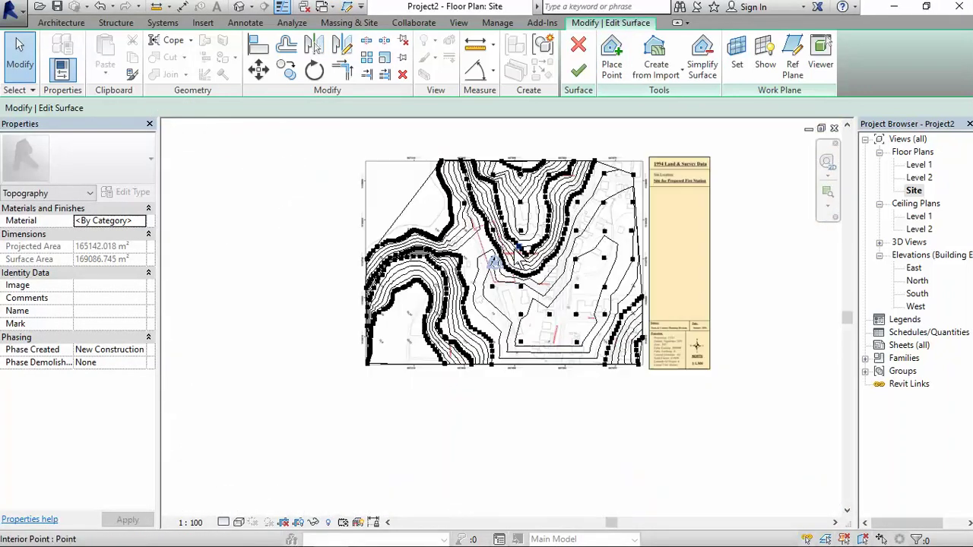
pyautogui.scroll(5, 474, 275)
pyautogui.moveTo(560, 259); pyautogui.dragTo(509, 419, button='middle')
pyautogui.scroll(-4, 567, 269)
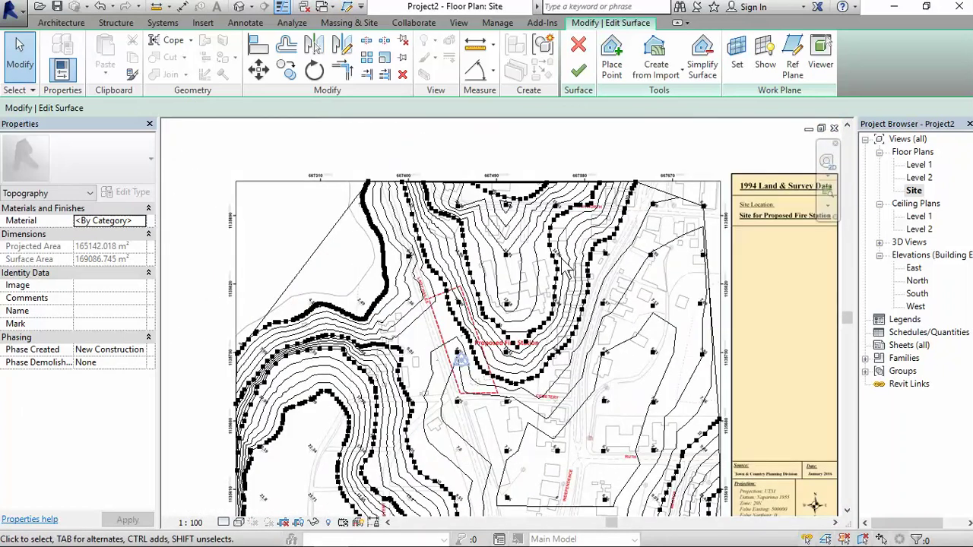
pyautogui.moveTo(578, 335); pyautogui.dragTo(564, 304, button='middle')
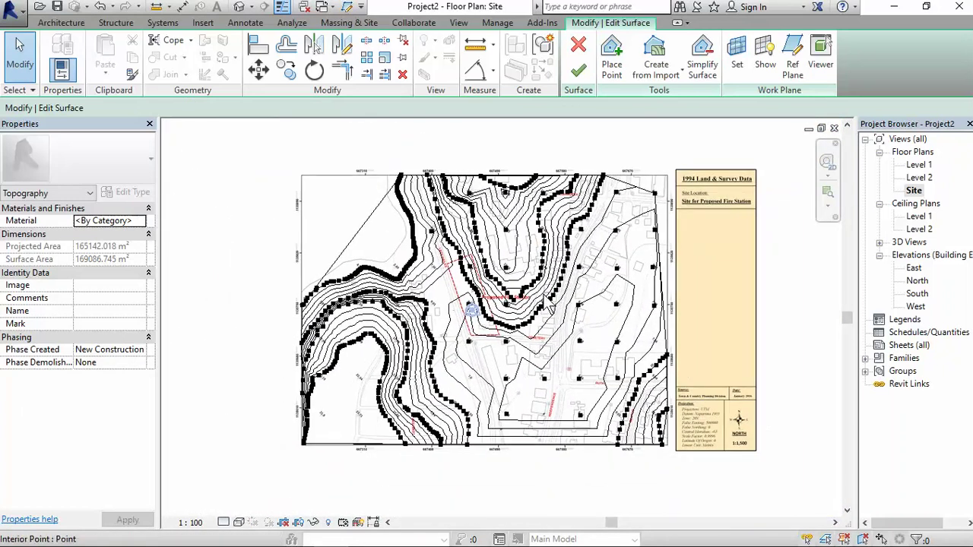
pyautogui.scroll(3, 551, 305)
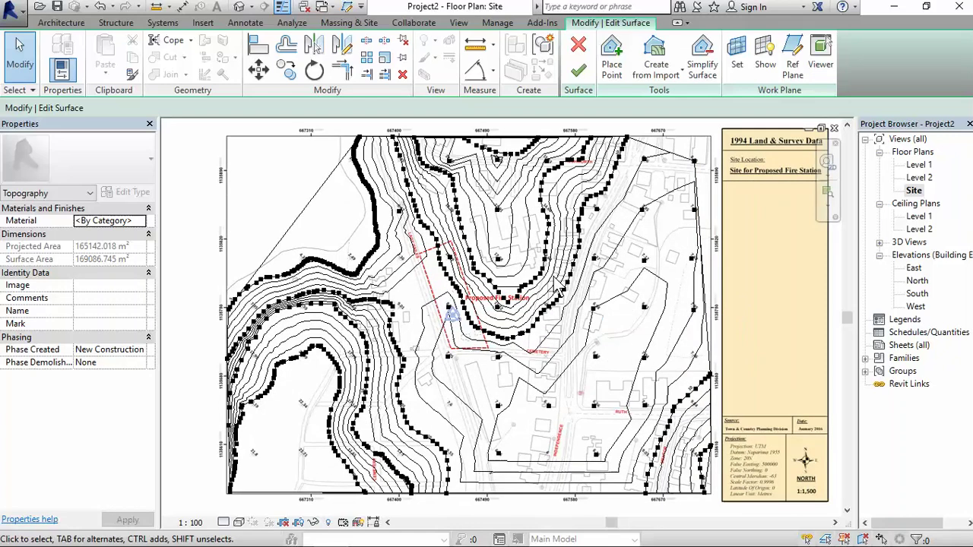
pyautogui.scroll(2, 505, 258)
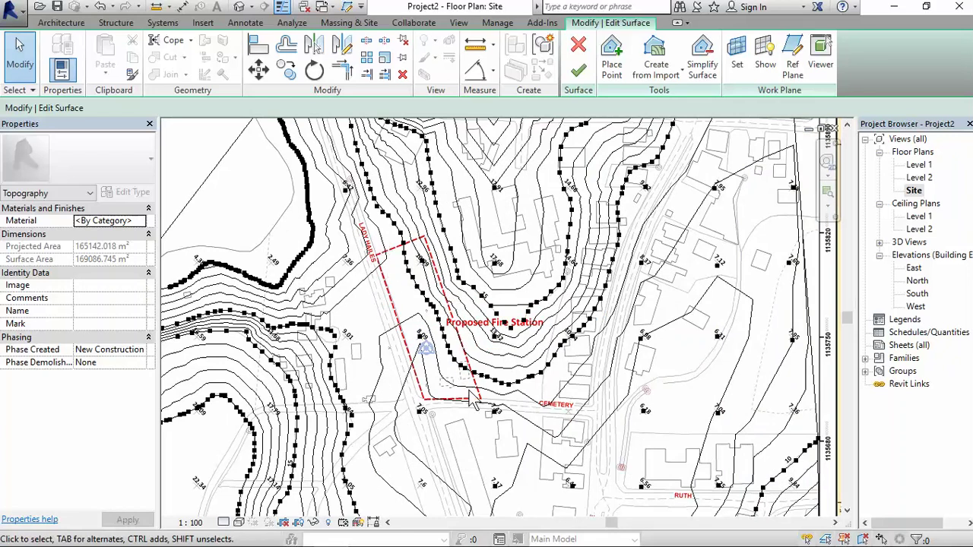
pyautogui.scroll(-3, 555, 380)
pyautogui.scroll(4, 430, 228)
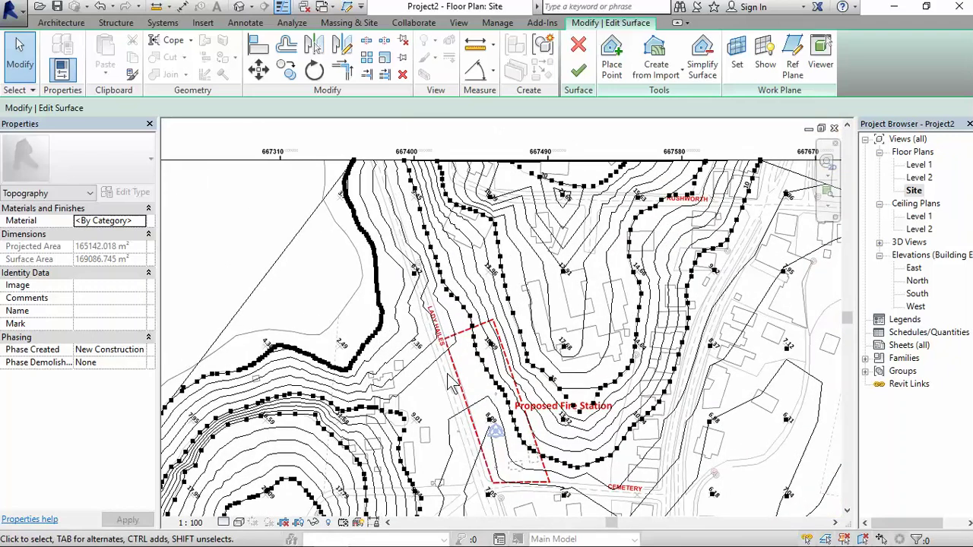
pyautogui.scroll(-3, 456, 411)
pyautogui.scroll(-1, 646, 304)
pyautogui.scroll(4, 606, 380)
pyautogui.scroll(-1, 601, 403)
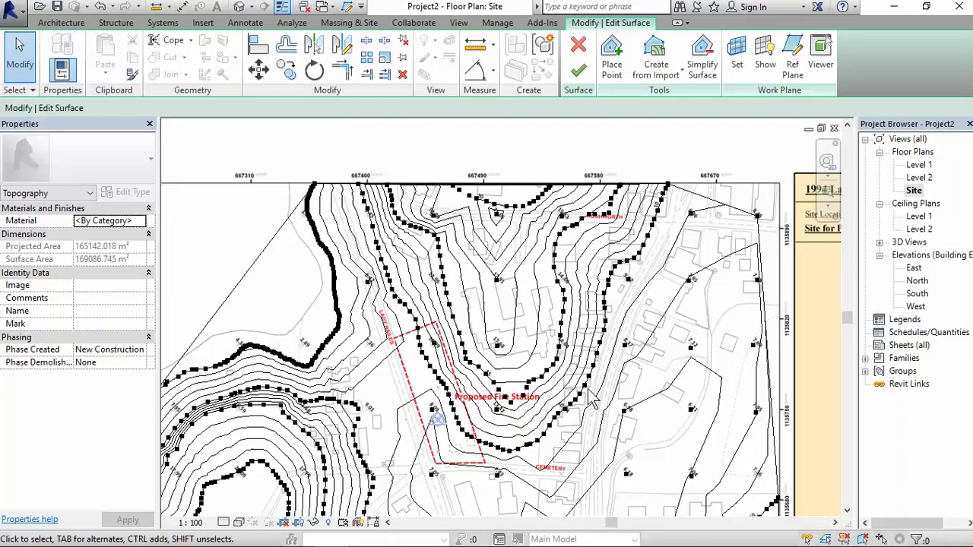
pyautogui.scroll(3, 486, 283)
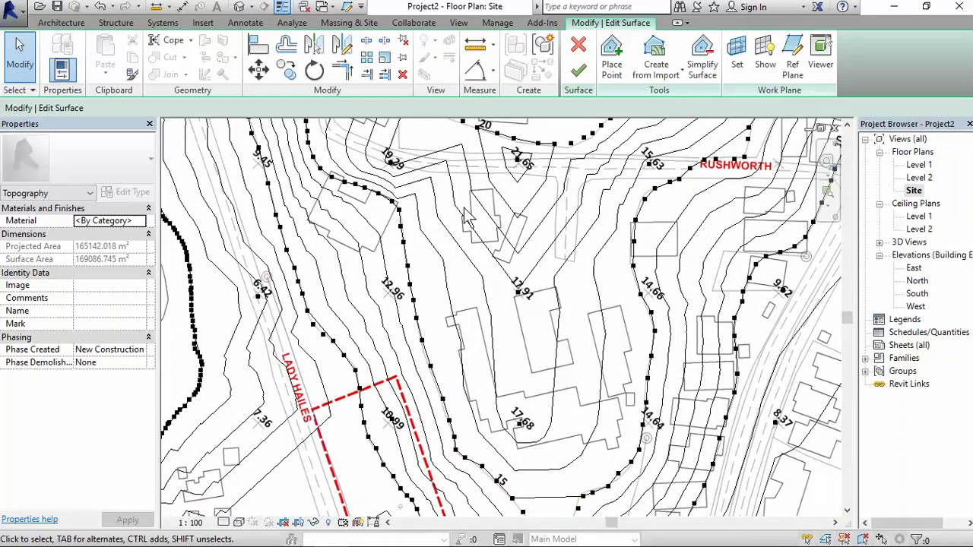
pyautogui.scroll(-3, 572, 407)
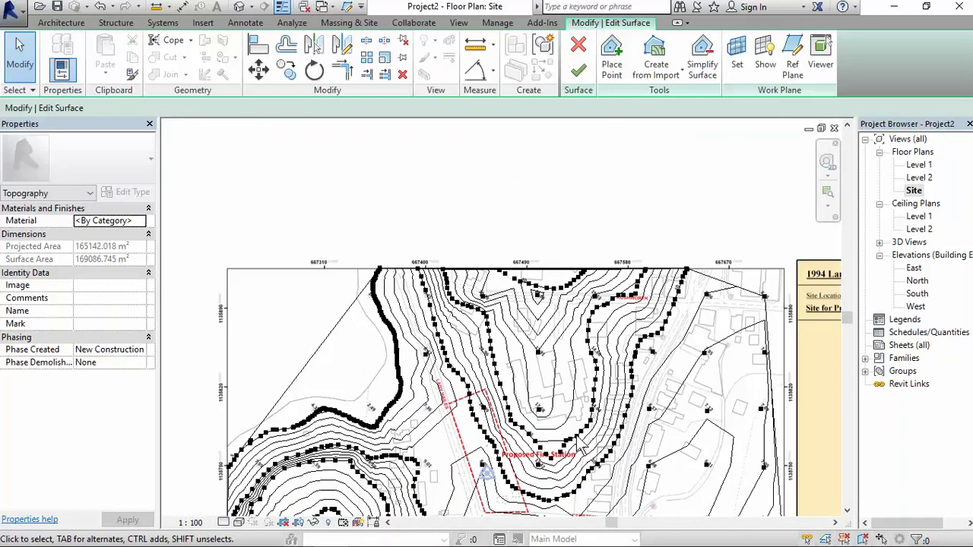
pyautogui.scroll(3, 595, 456)
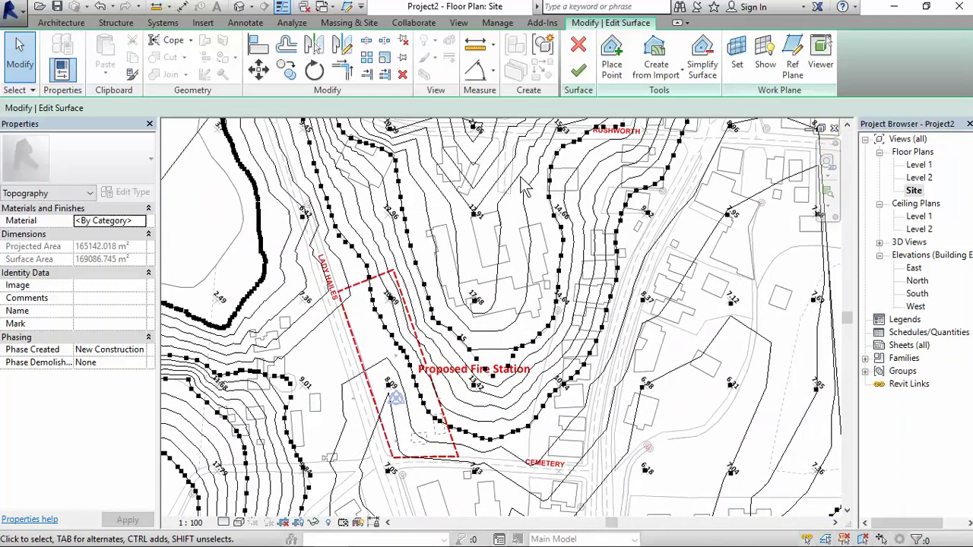
# Step: Finish the toposurface edit and orbit the terrain in the default 3D view
pyautogui.click(578, 71)
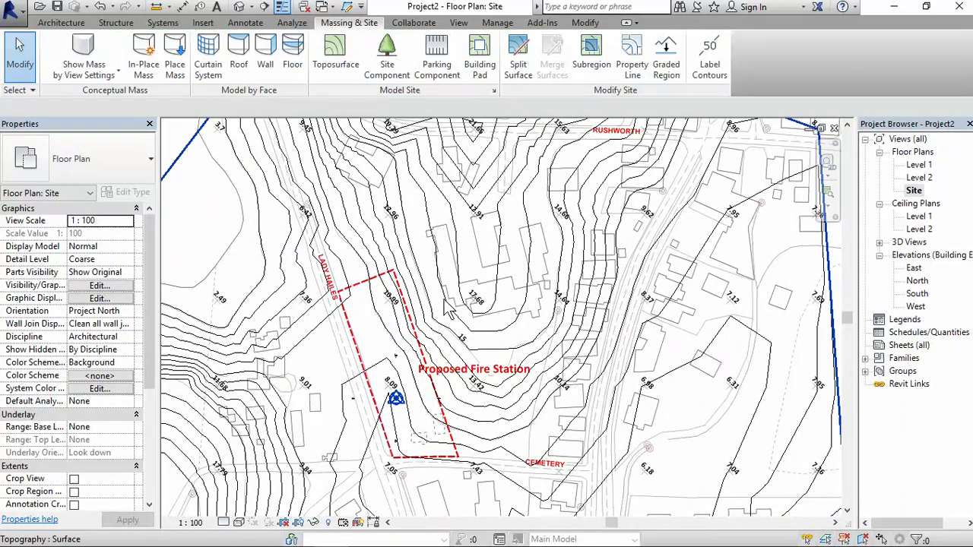
pyautogui.scroll(-3, 494, 389)
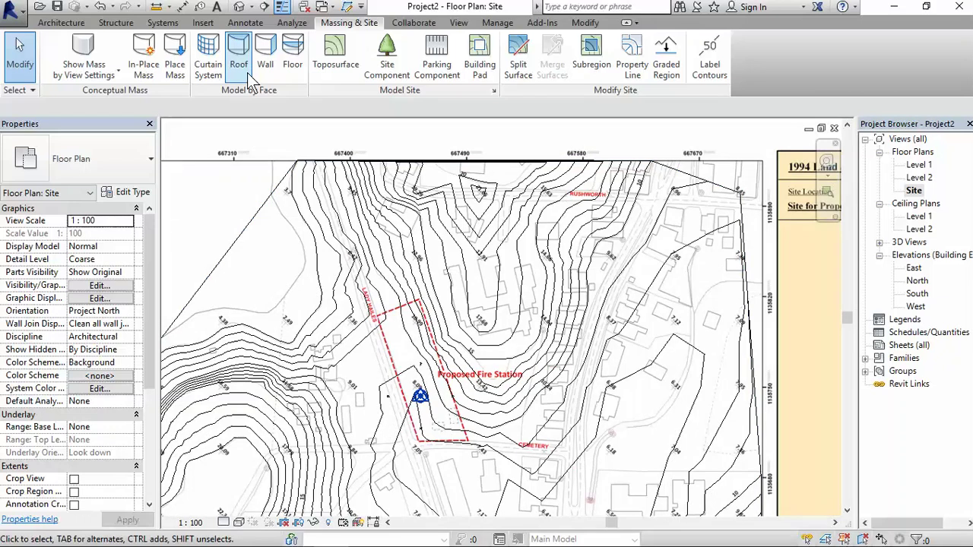
pyautogui.click(239, 6)
pyautogui.moveTo(577, 402); pyautogui.dragTo(795, 357, button='middle')
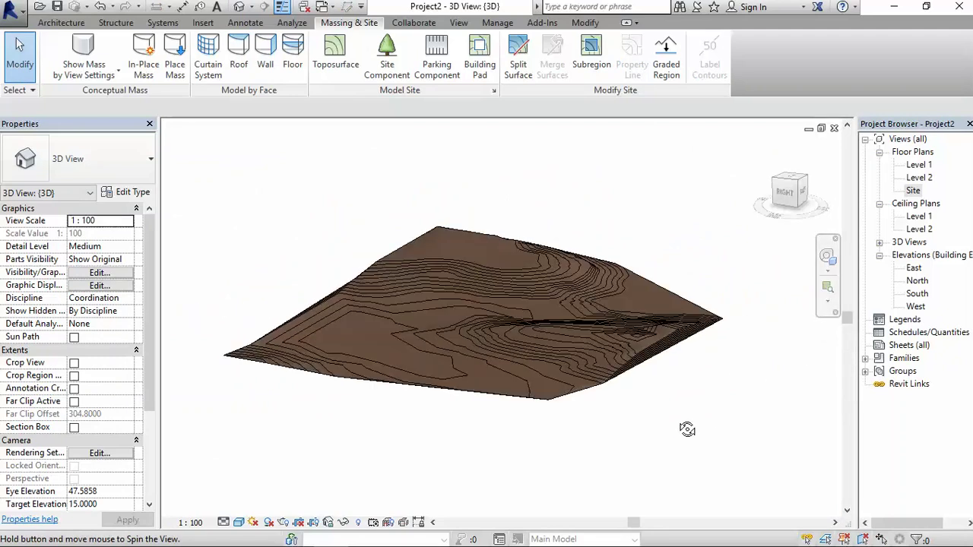
pyautogui.moveTo(672, 452); pyautogui.dragTo(815, 164)
# Step: Close the 3D view and zoom the Site plan around the Proposed Fire Station boundary
pyautogui.click(834, 128)
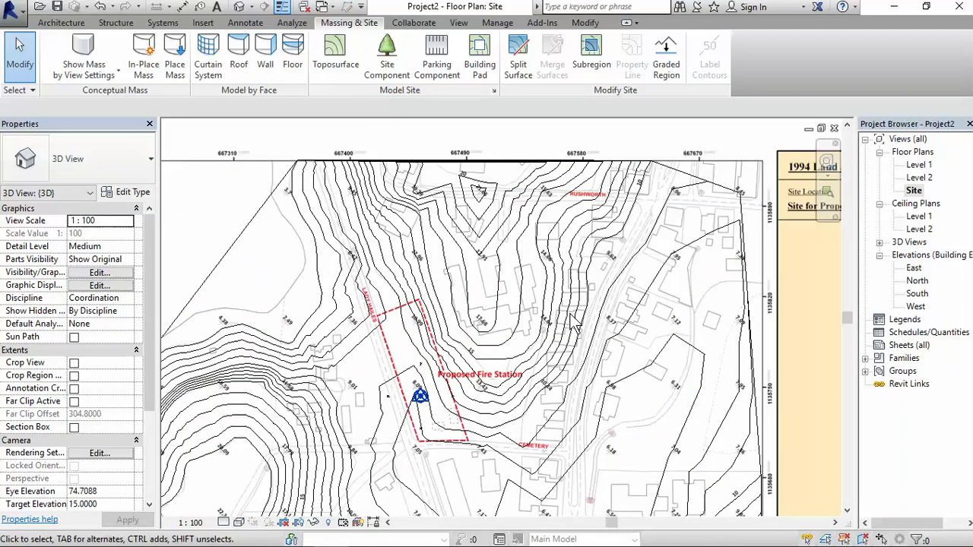
pyautogui.scroll(-3, 554, 342)
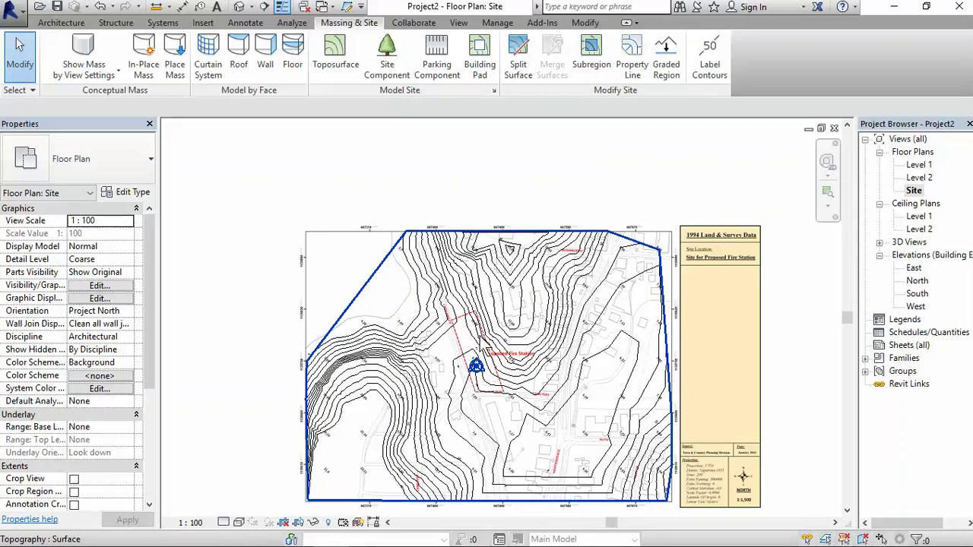
pyautogui.scroll(4, 473, 346)
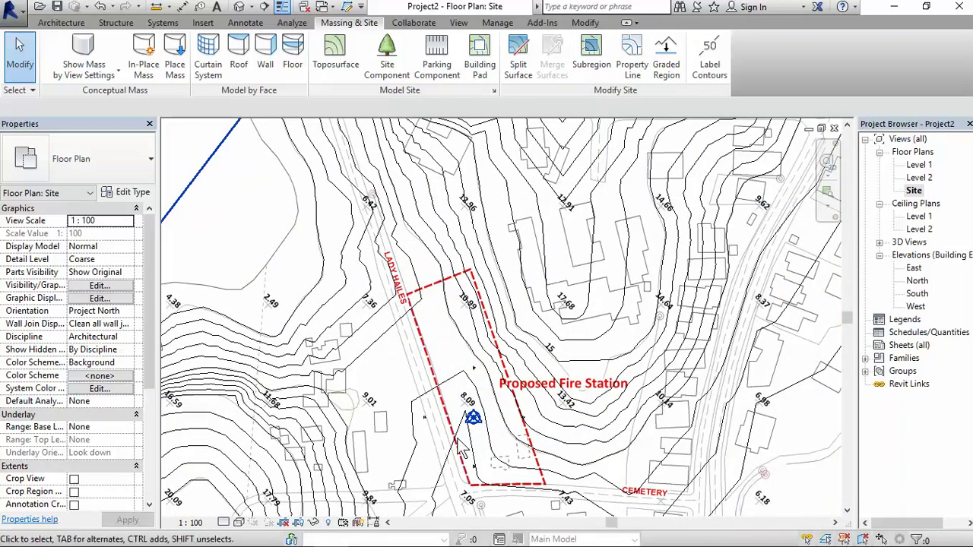
pyautogui.scroll(-3, 534, 375)
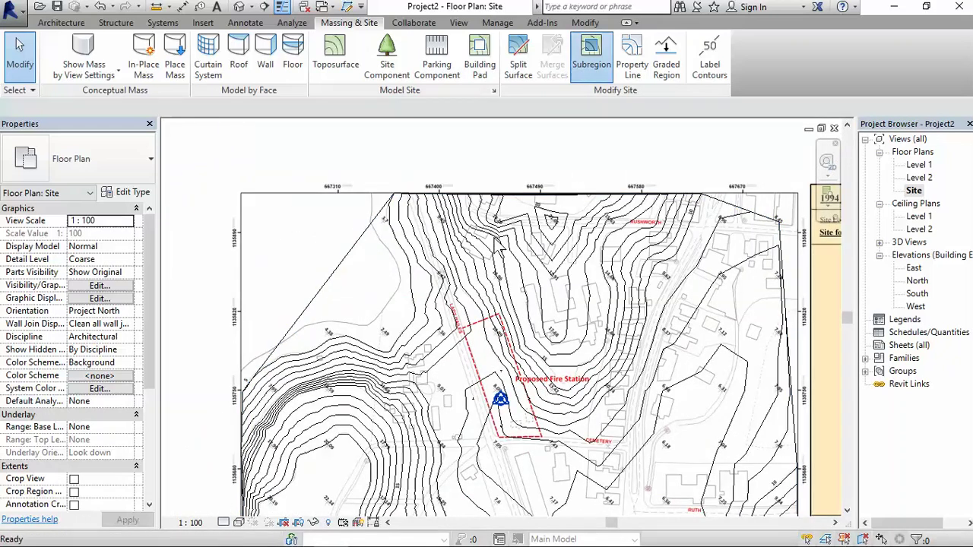
# Step: Start a new toposurface subregion and bring the north end of Lady Hailes road into view
pyautogui.click(591, 65)
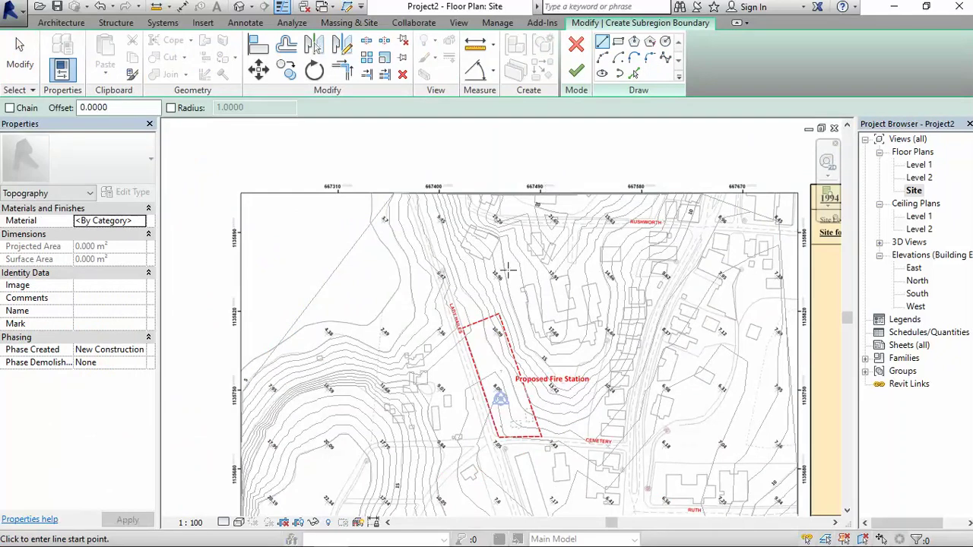
pyautogui.scroll(3, 476, 378)
pyautogui.moveTo(476, 378); pyautogui.dragTo(511, 384, button='middle')
pyautogui.scroll(-2, 449, 199)
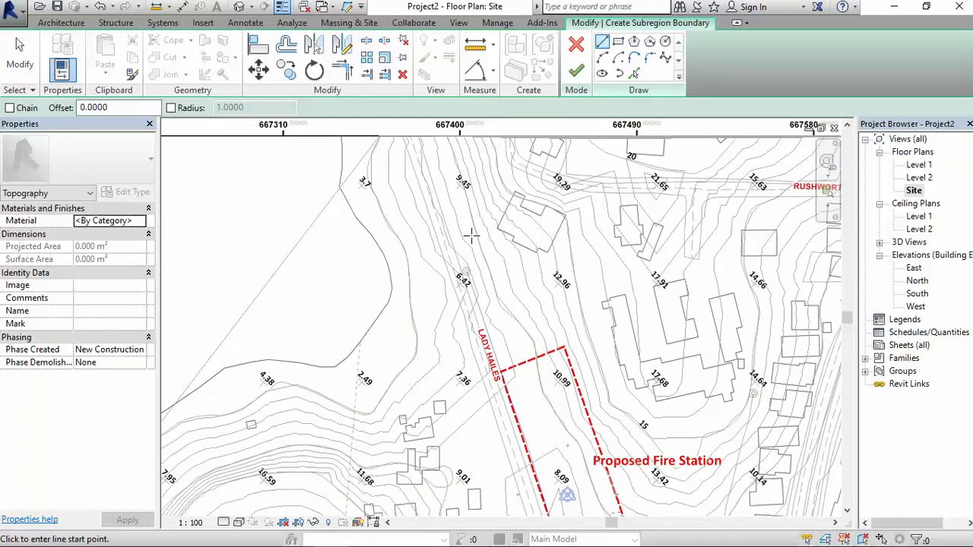
pyautogui.scroll(2, 441, 192)
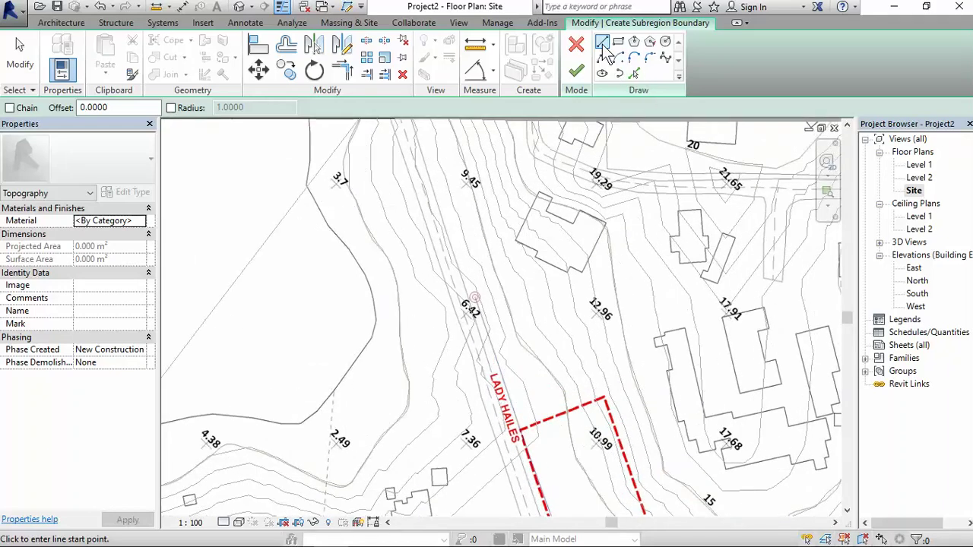
pyautogui.moveTo(439, 129); pyautogui.dragTo(462, 217, button='middle')
pyautogui.scroll(1, 464, 219)
pyautogui.scroll(2, 466, 220)
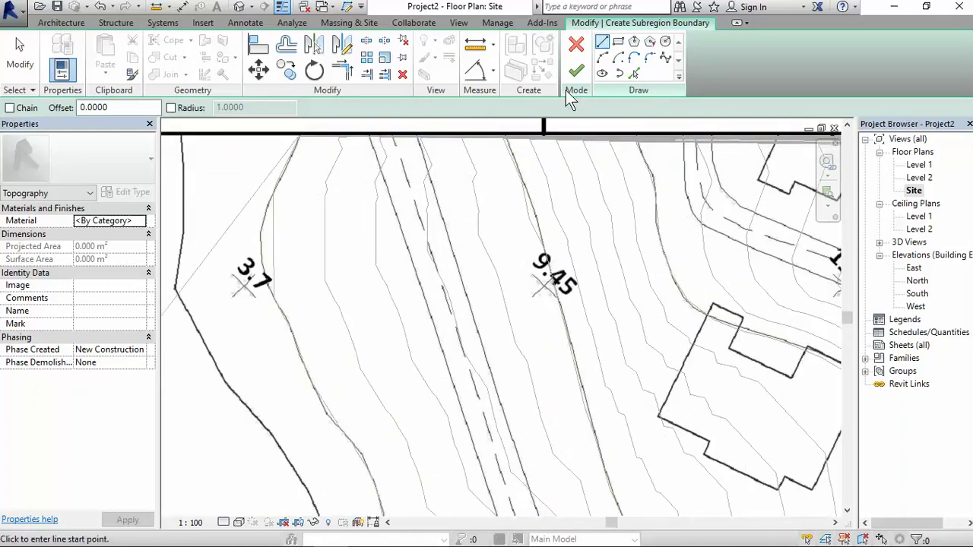
# Step: Draw a spline boundary from the road's north end to the site's south-west corner
pyautogui.click(667, 61)
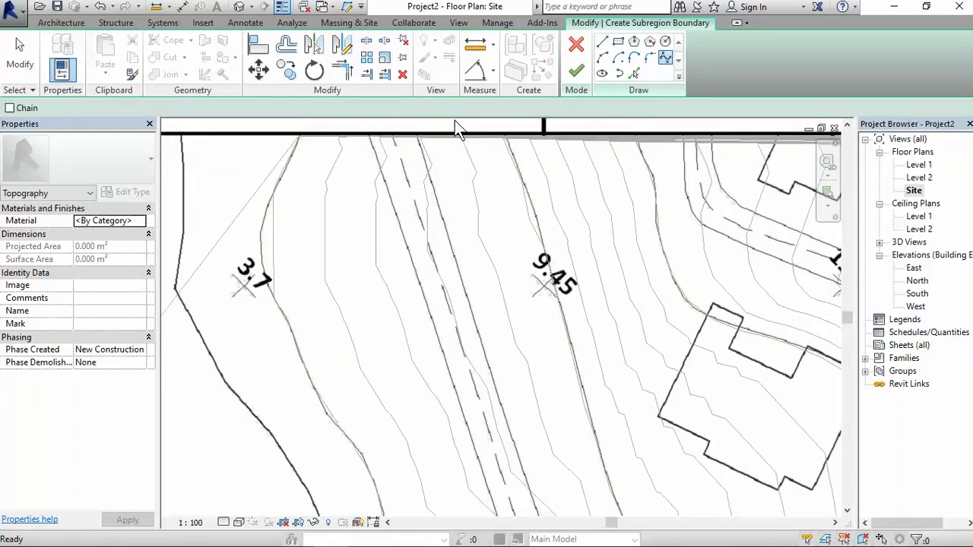
pyautogui.click(417, 137)
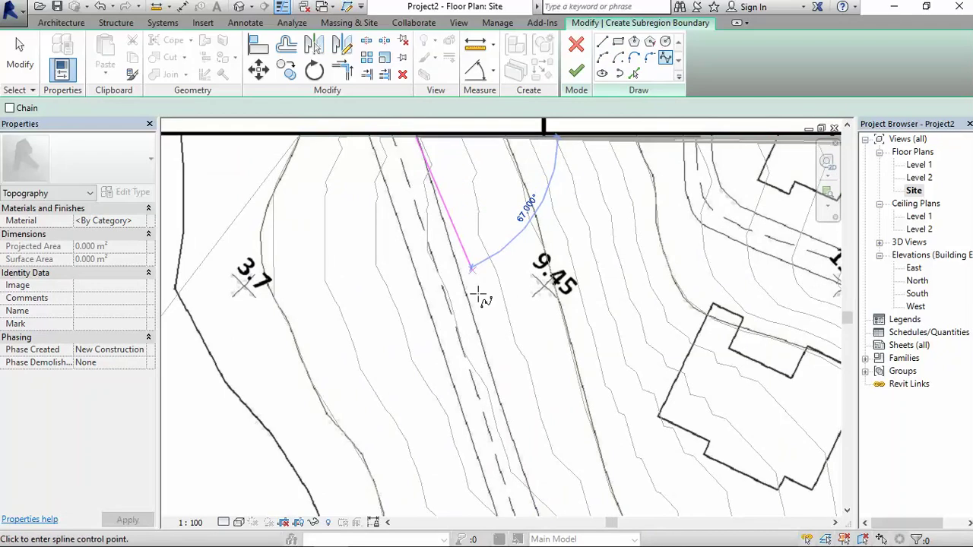
pyautogui.scroll(-2, 494, 335)
pyautogui.moveTo(514, 408); pyautogui.dragTo(490, 209, button='middle')
pyautogui.scroll(2, 490, 209)
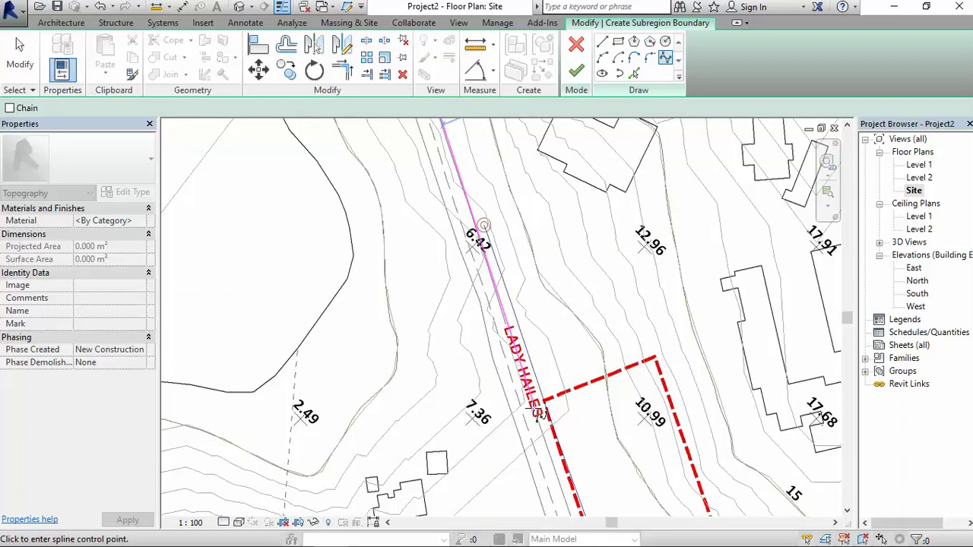
pyautogui.moveTo(545, 439); pyautogui.dragTo(545, 369, button='middle')
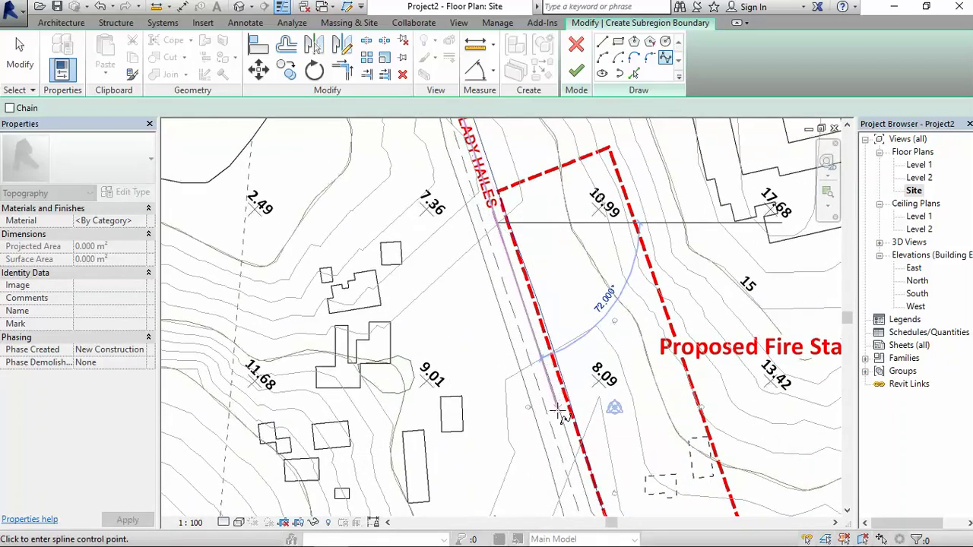
pyautogui.moveTo(592, 516); pyautogui.dragTo(526, 311, button='middle')
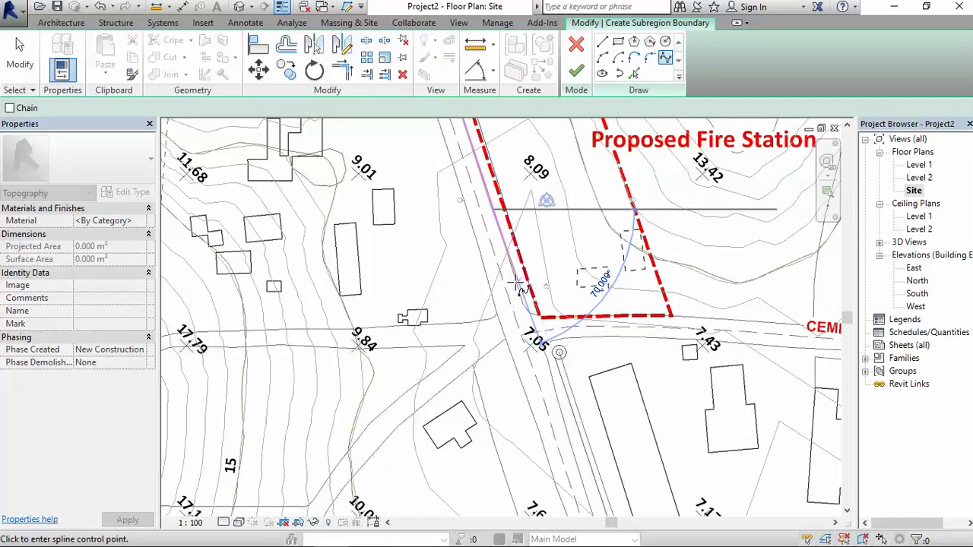
pyautogui.scroll(4, 530, 307)
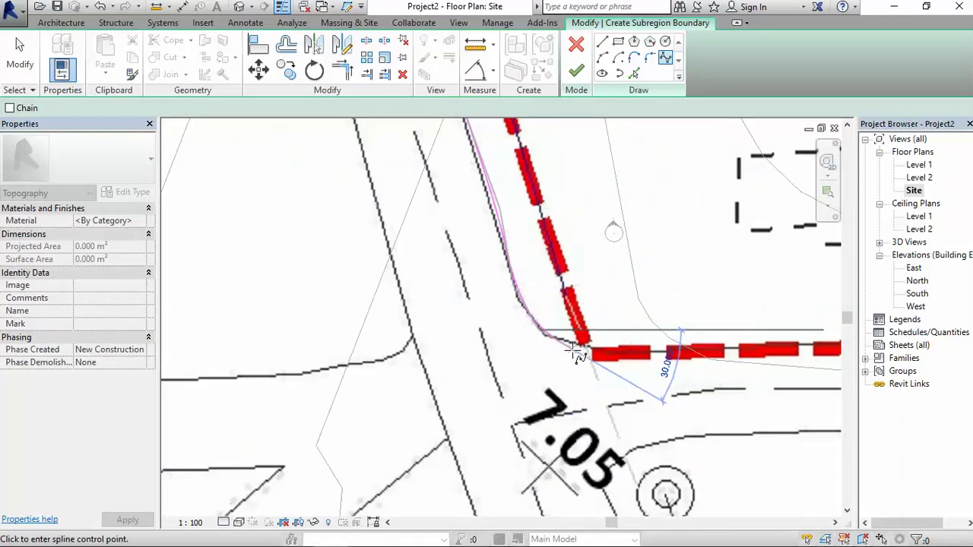
pyautogui.click(654, 351)
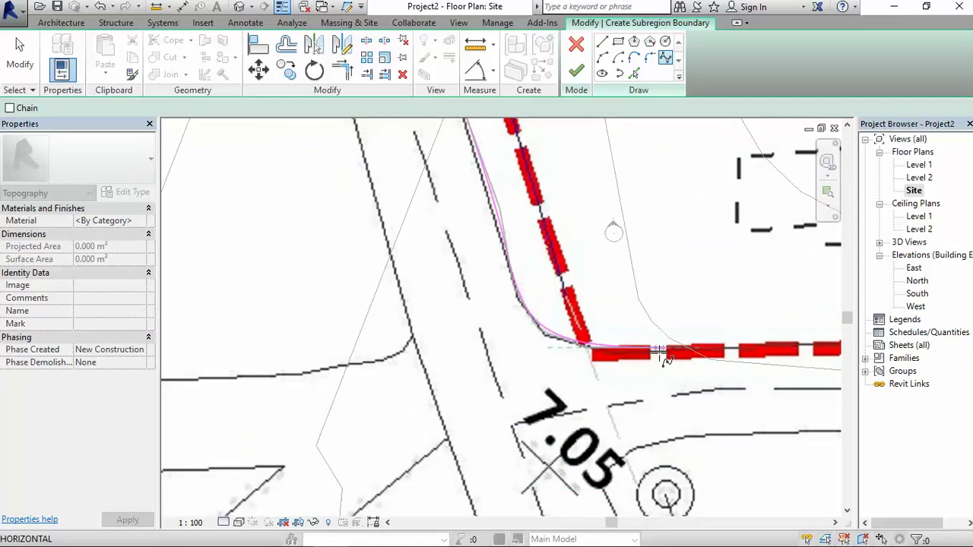
# Step: Continue the spline along Cemetery road to where the road turns north
pyautogui.moveTo(767, 355); pyautogui.dragTo(367, 424, button='middle')
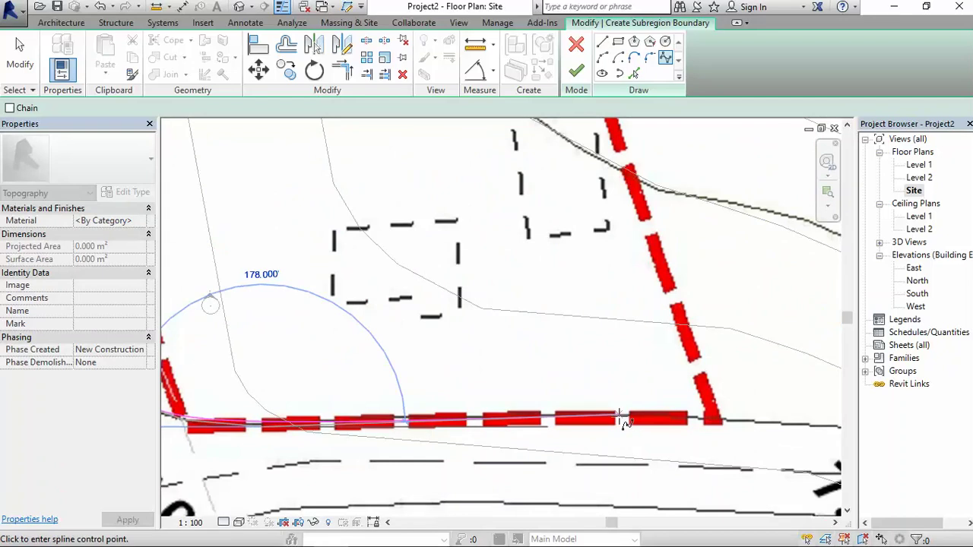
pyautogui.moveTo(638, 423); pyautogui.dragTo(330, 398, button='middle')
pyautogui.scroll(-5, 347, 397)
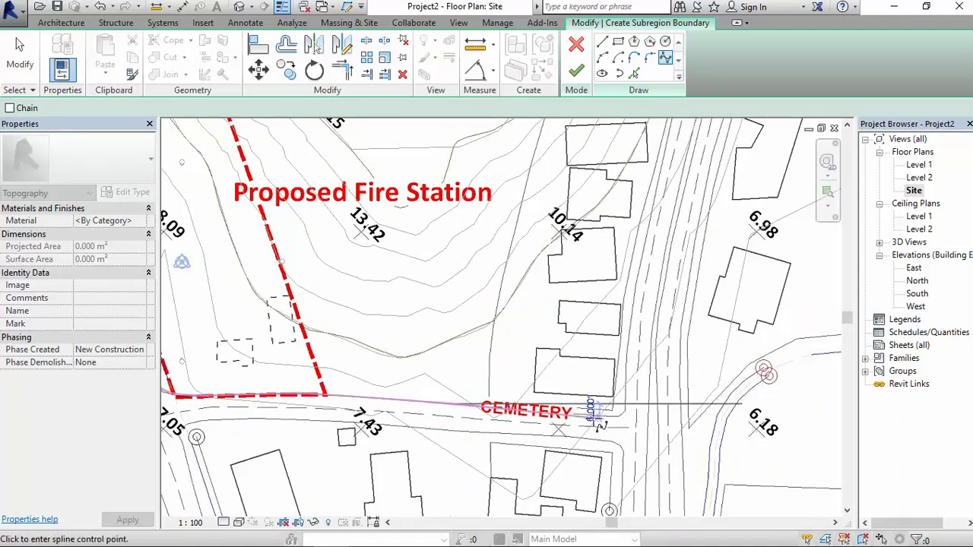
pyautogui.scroll(3, 601, 425)
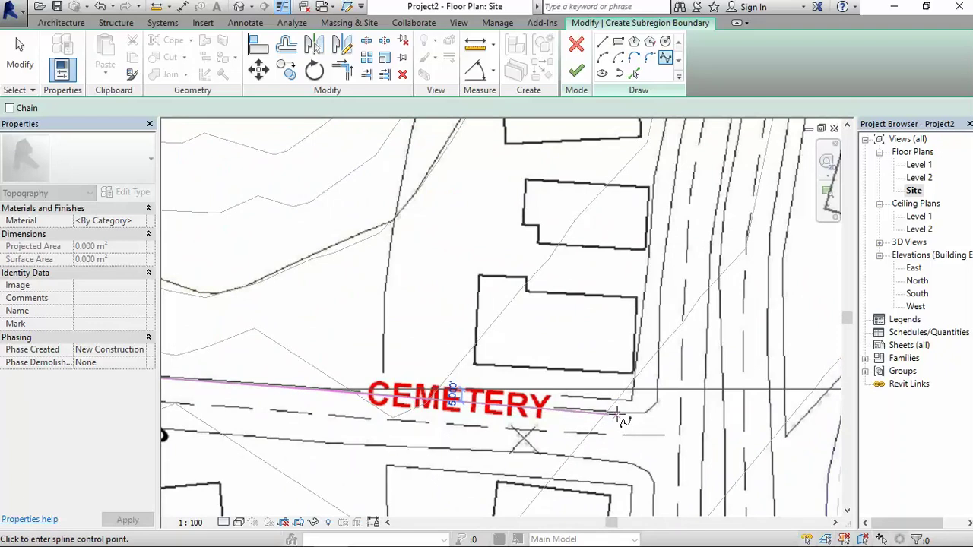
pyautogui.click(642, 415)
pyautogui.scroll(4, 646, 412)
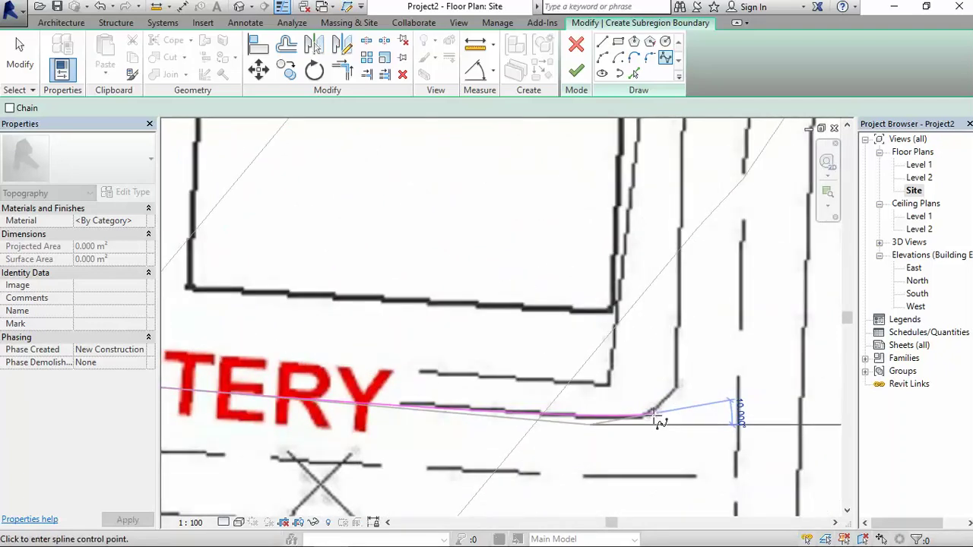
pyautogui.click(672, 391)
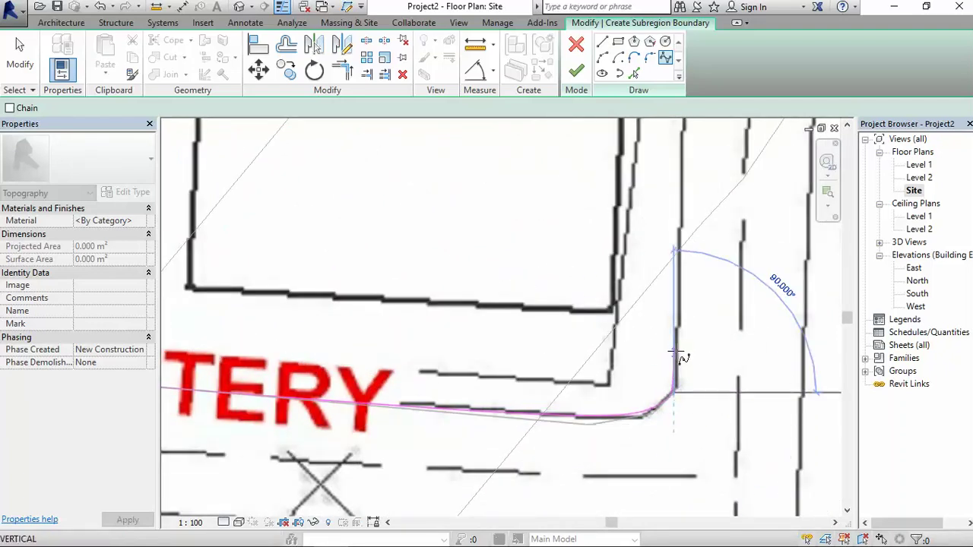
pyautogui.scroll(3, 686, 380)
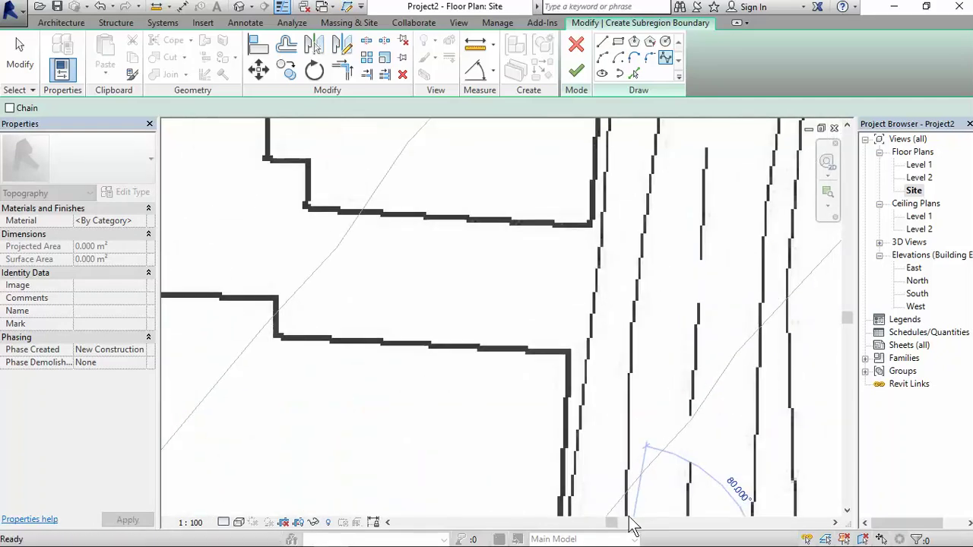
pyautogui.scroll(-3, 645, 327)
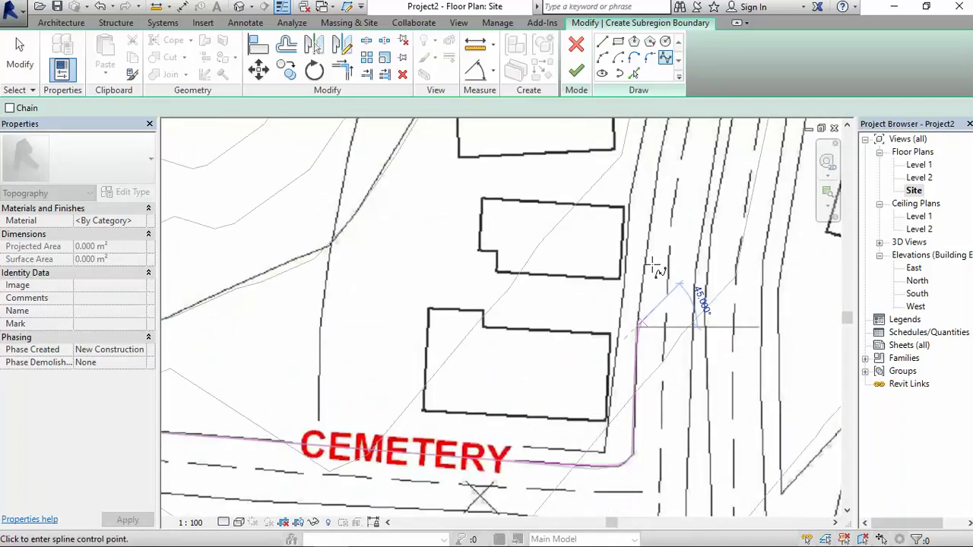
pyautogui.scroll(2, 615, 365)
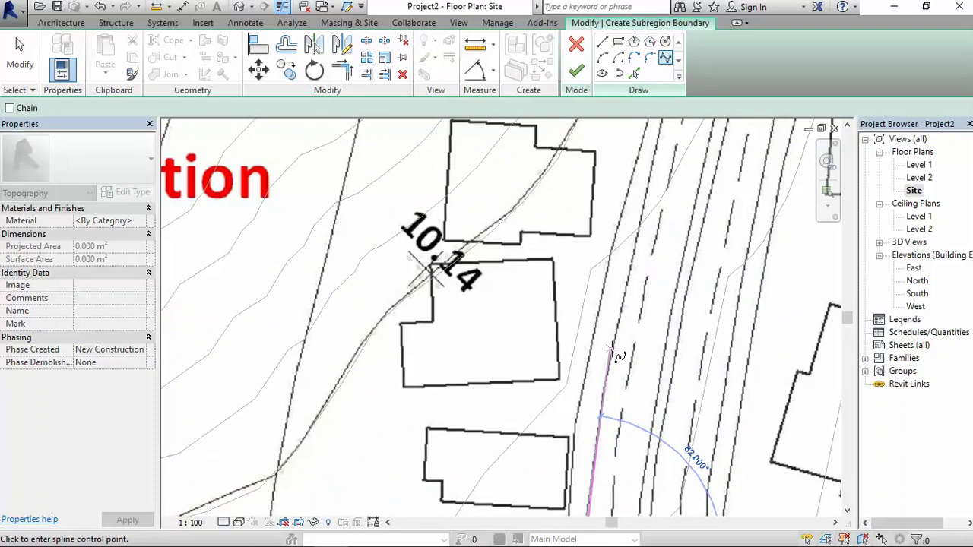
pyautogui.scroll(-3, 630, 328)
pyautogui.scroll(-3, 634, 318)
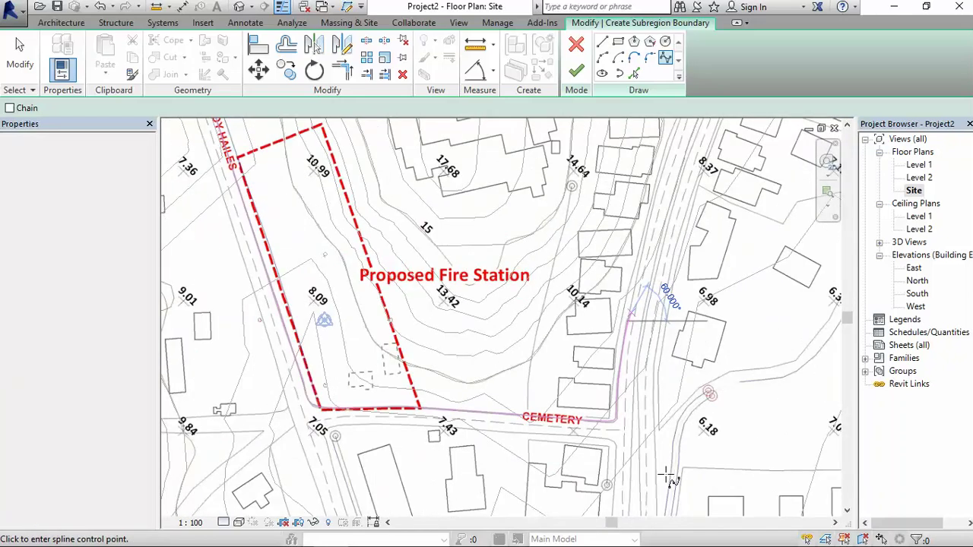
pyautogui.click(763, 535)
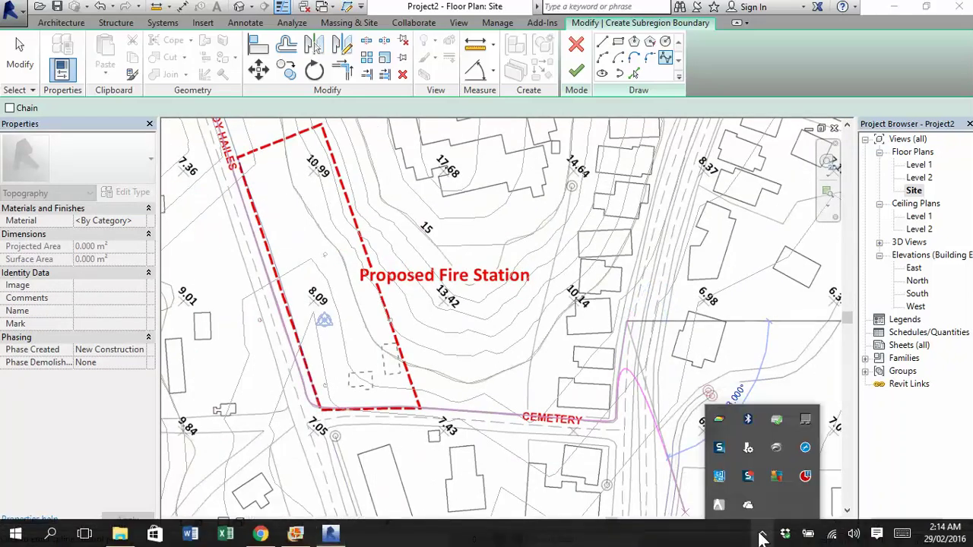
# Step: Complete the magenta subregion boundary along all road edges across the survey sheet
pyautogui.click(749, 476)
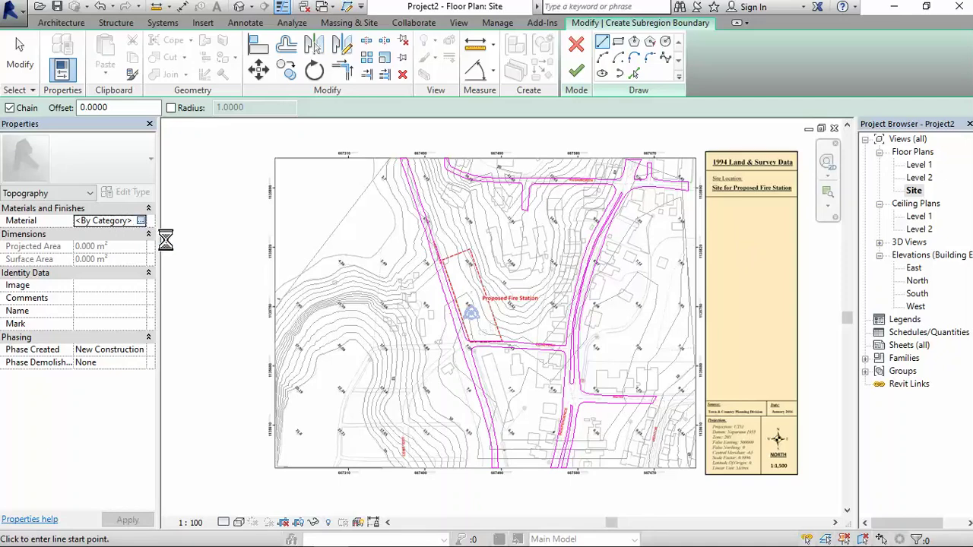
# Step: Search 'aspha', add Asphalt, Pavement to the project, and shade it with its render appearance
pyautogui.click(762, 534)
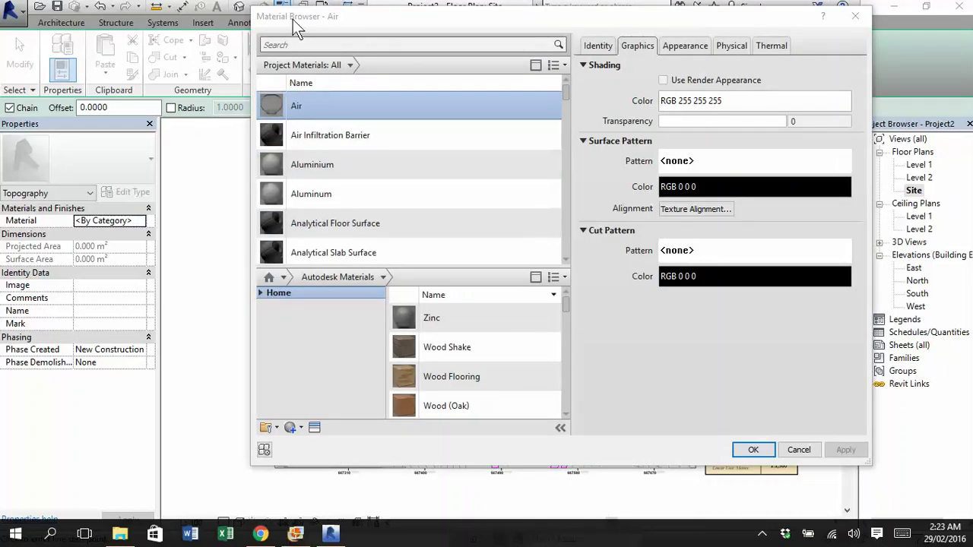
pyautogui.click(397, 44)
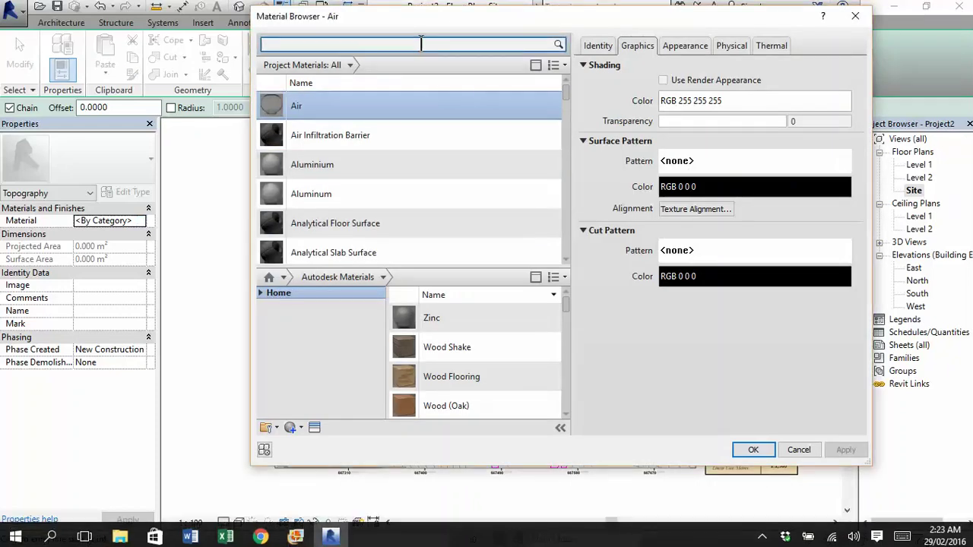
pyautogui.write('asphalt')
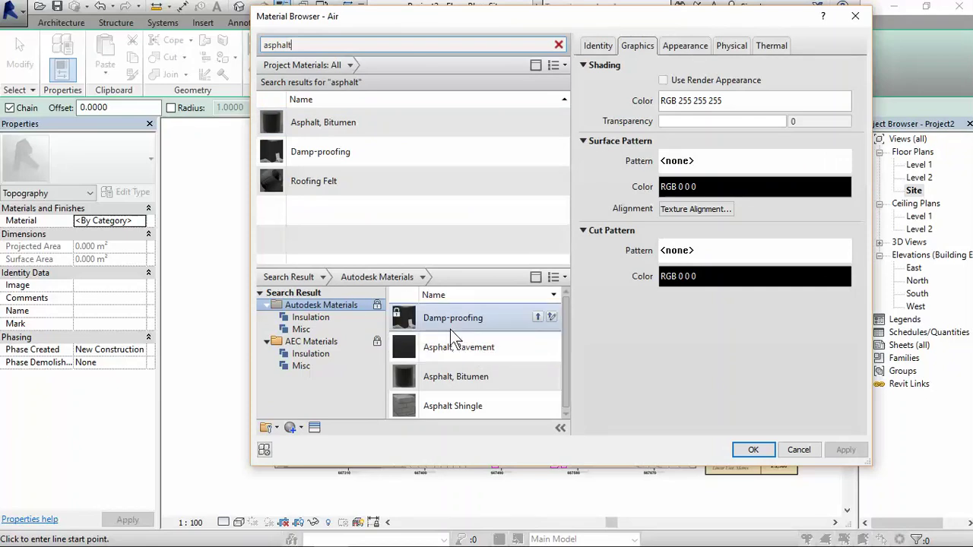
pyautogui.click(538, 347)
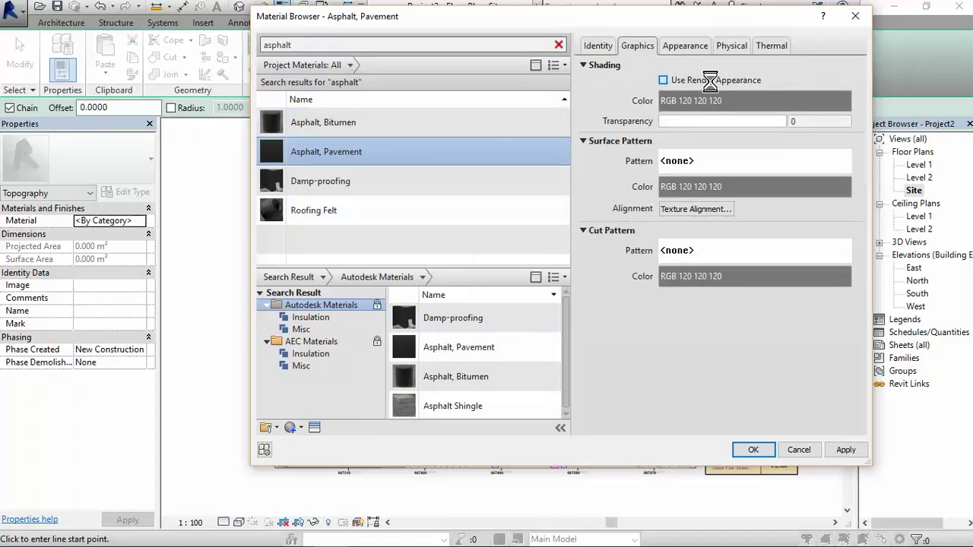
pyautogui.click(676, 80)
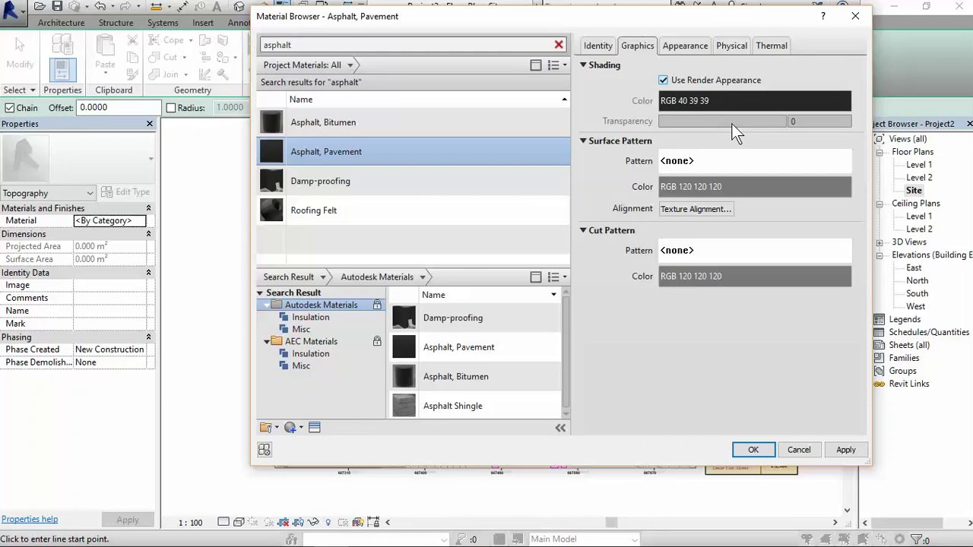
# Step: Confirm the Asphalt, Pavement material and finish the road subregion
pyautogui.click(750, 451)
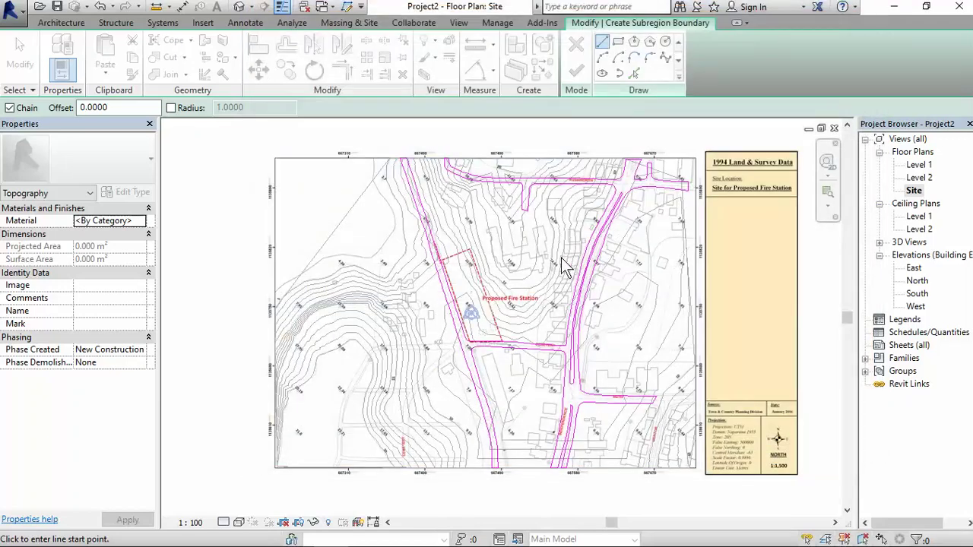
pyautogui.click(628, 224)
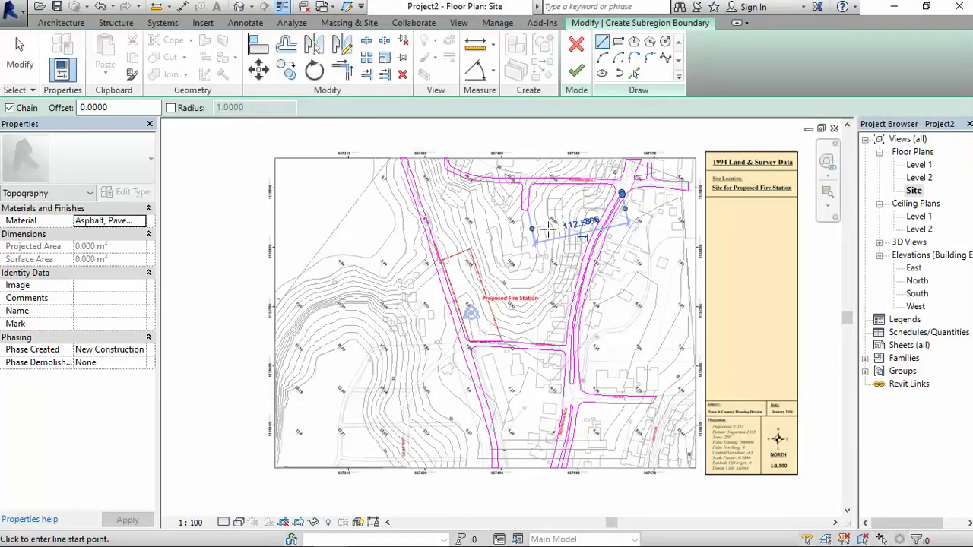
pyautogui.click(576, 71)
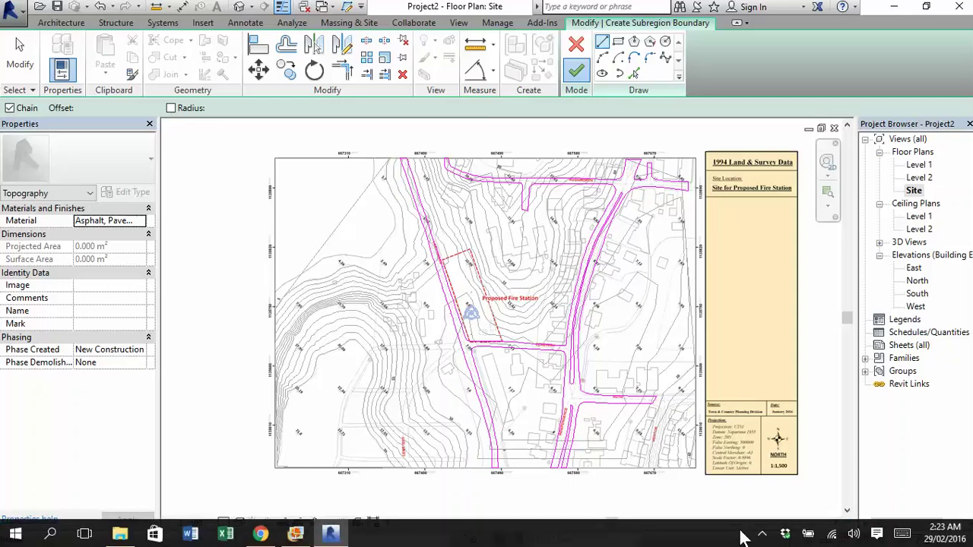
# Step: Show the asphalt roads on the terrain in the default 3D view
pyautogui.click(762, 534)
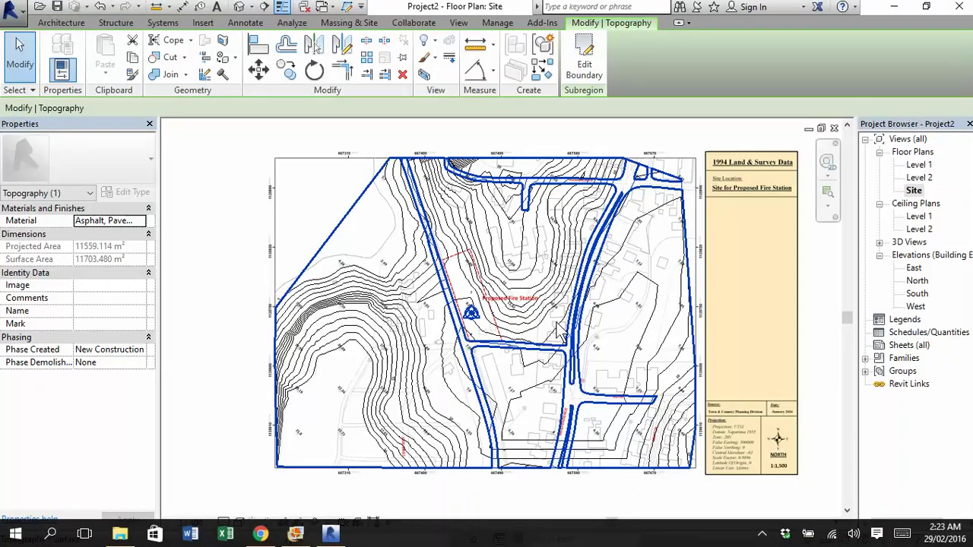
pyautogui.scroll(3, 426, 311)
pyautogui.scroll(-5, 494, 399)
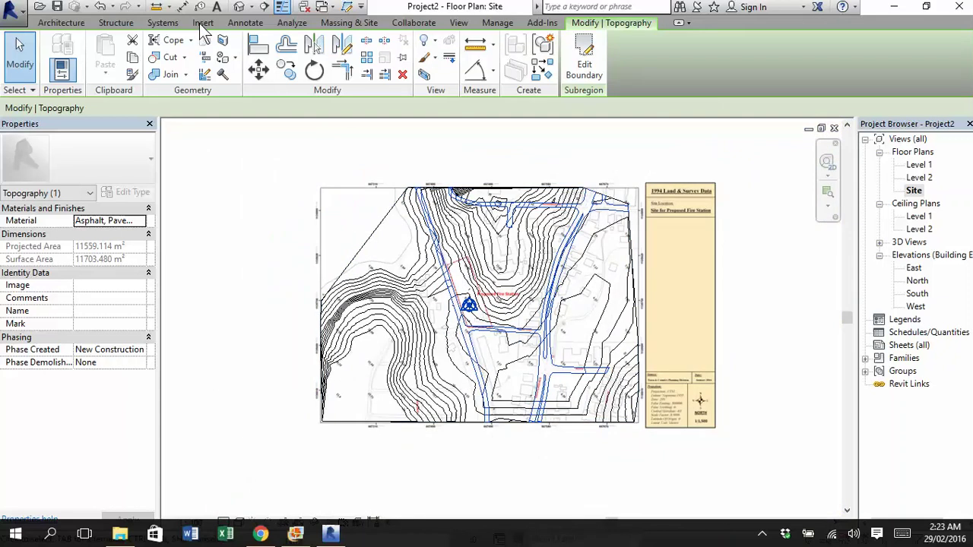
pyautogui.click(237, 7)
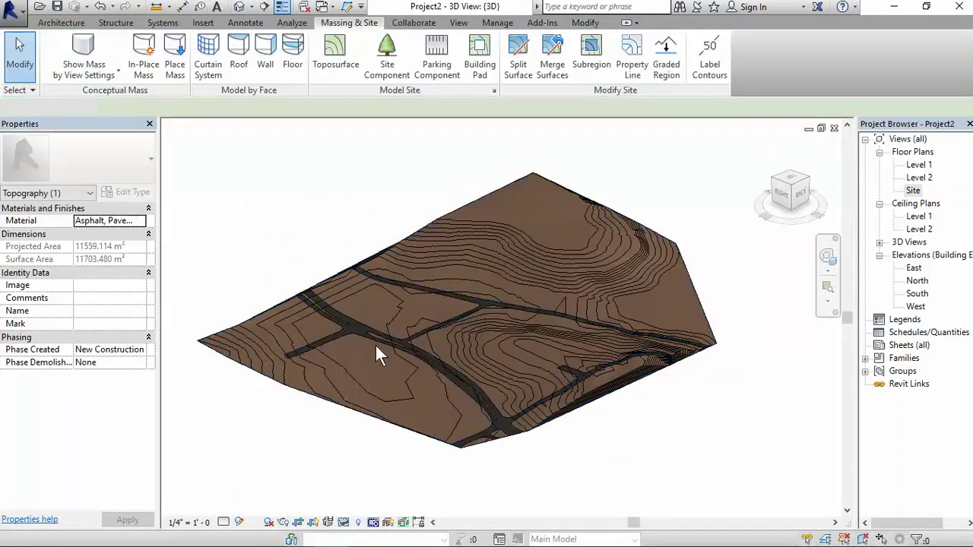
# Step: Orbit and zoom the 3D topography to view the dark asphalt roads from several angles
pyautogui.click(542, 460)
pyautogui.keyDown('shift'); pyautogui.moveTo(582, 459); pyautogui.dragTo(380, 474, button='middle'); pyautogui.keyUp('shift')
pyautogui.scroll(4, 278, 307)
pyautogui.keyDown('shift'); pyautogui.moveTo(276, 369); pyautogui.dragTo(521, 332, button='middle'); pyautogui.keyUp('shift')
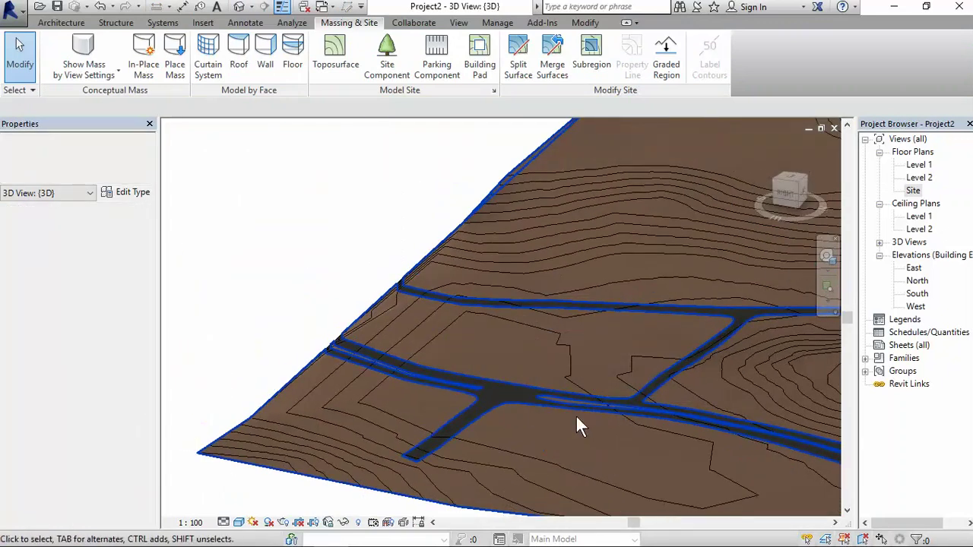
pyautogui.moveTo(586, 424); pyautogui.dragTo(288, 299, button='middle')
pyautogui.scroll(-3, 674, 363)
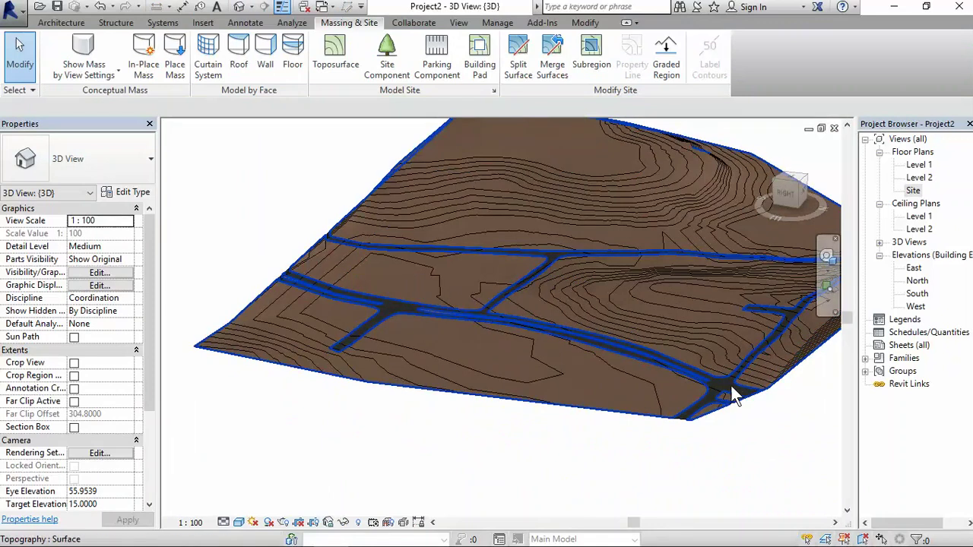
pyautogui.keyDown('shift'); pyautogui.moveTo(722, 383); pyautogui.dragTo(571, 433, button='middle'); pyautogui.keyUp('shift')
# Step: Close the 3D view and return to the Site floor plan
pyautogui.scroll(-3, 517, 352)
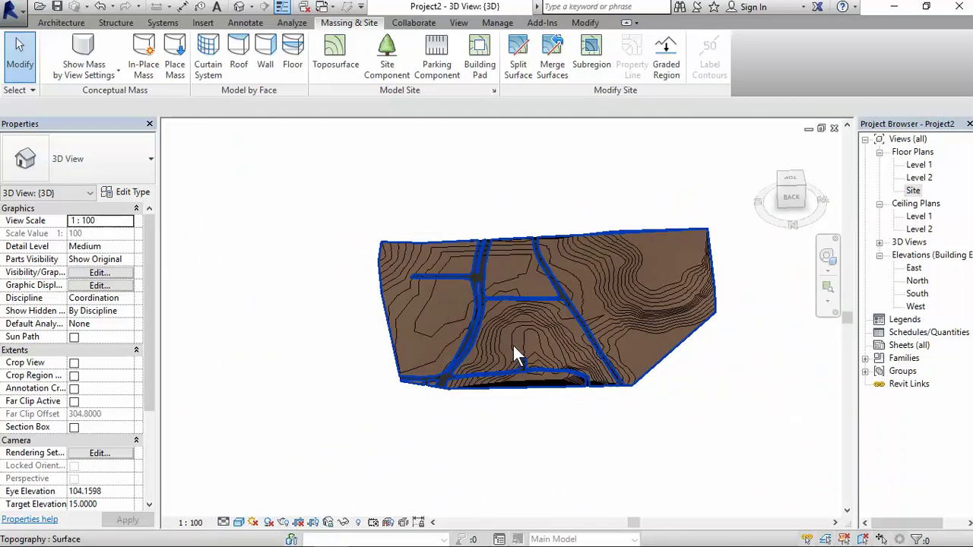
pyautogui.scroll(2, 518, 346)
pyautogui.scroll(2, 518, 351)
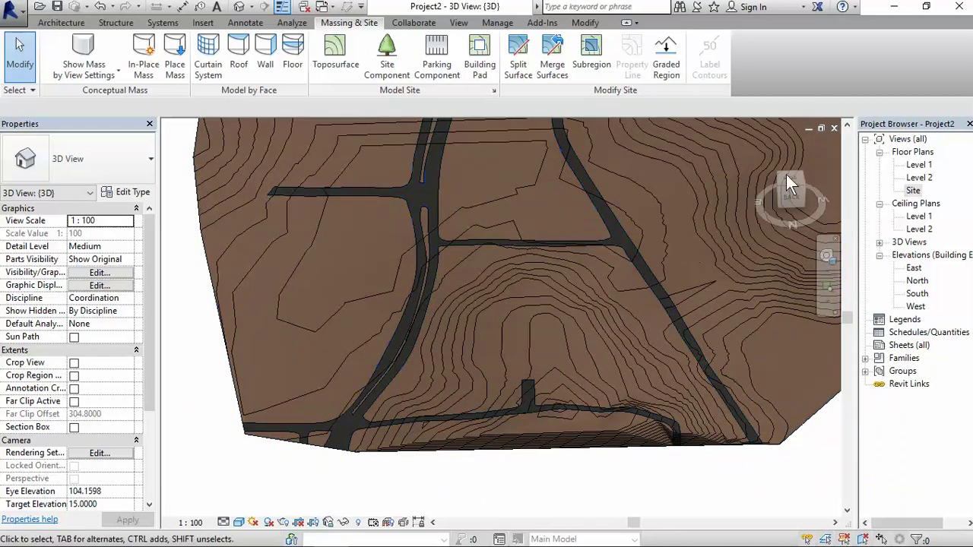
pyautogui.click(834, 128)
pyautogui.scroll(5, 529, 349)
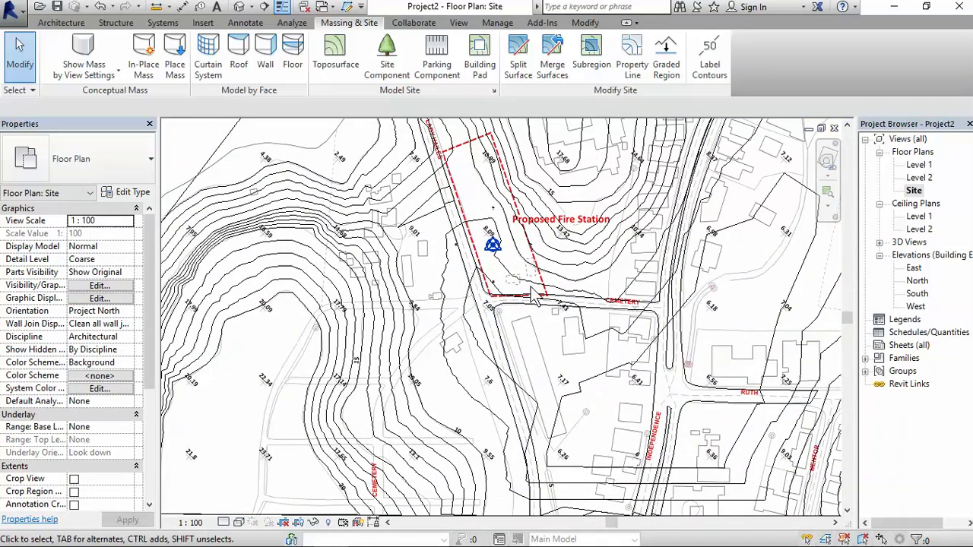
# Step: Start a sketched property line around the Proposed Fire Station lot, skipping the save reminder
pyautogui.moveTo(529, 349); pyautogui.dragTo(494, 408, button='middle')
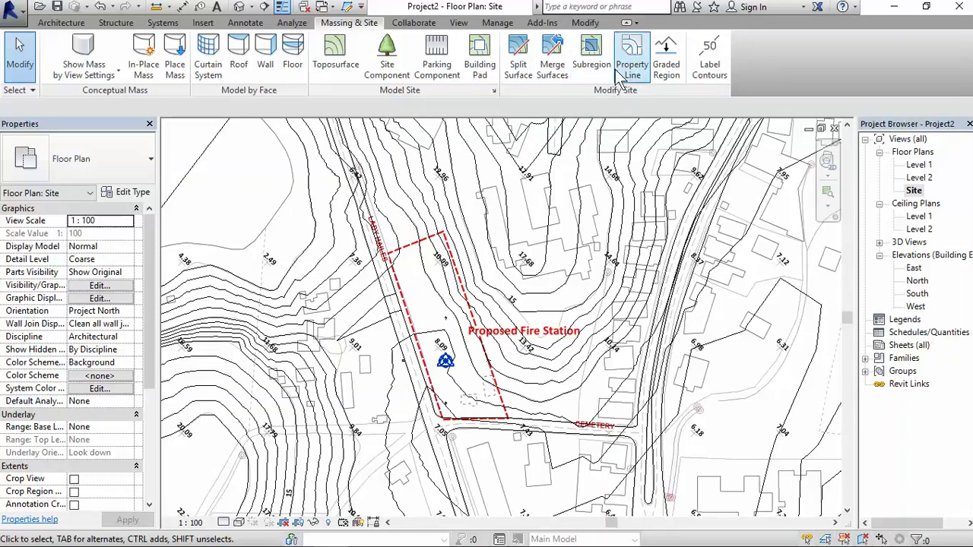
pyautogui.click(631, 53)
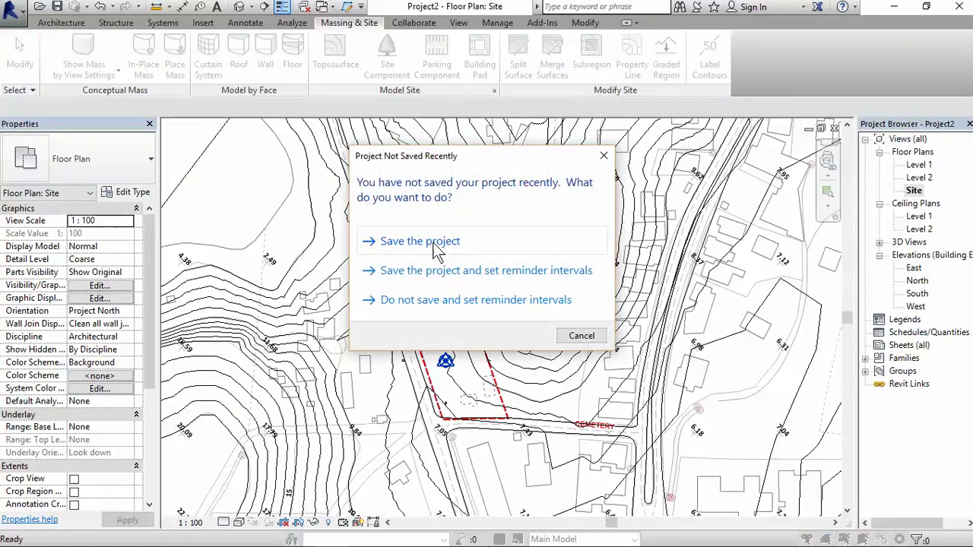
pyautogui.click(581, 336)
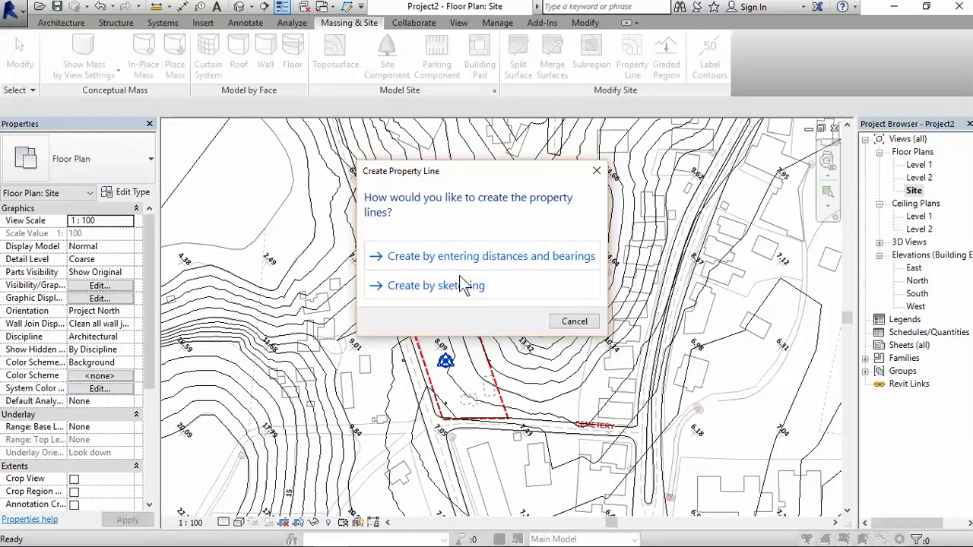
pyautogui.click(454, 286)
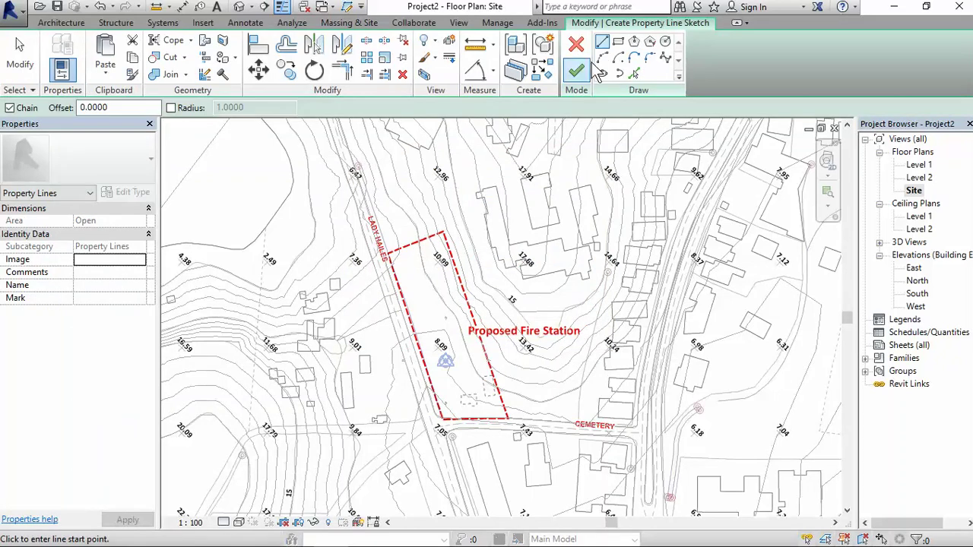
# Step: Sketch the property line through the lot's four corners, closing the loop at the start corner
pyautogui.scroll(3, 398, 259)
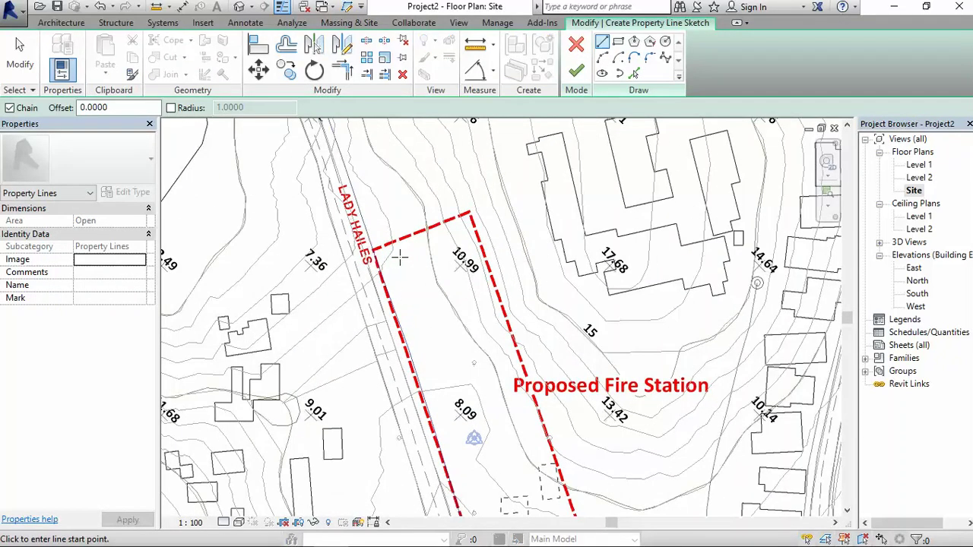
pyautogui.scroll(2, 398, 258)
pyautogui.click(355, 244)
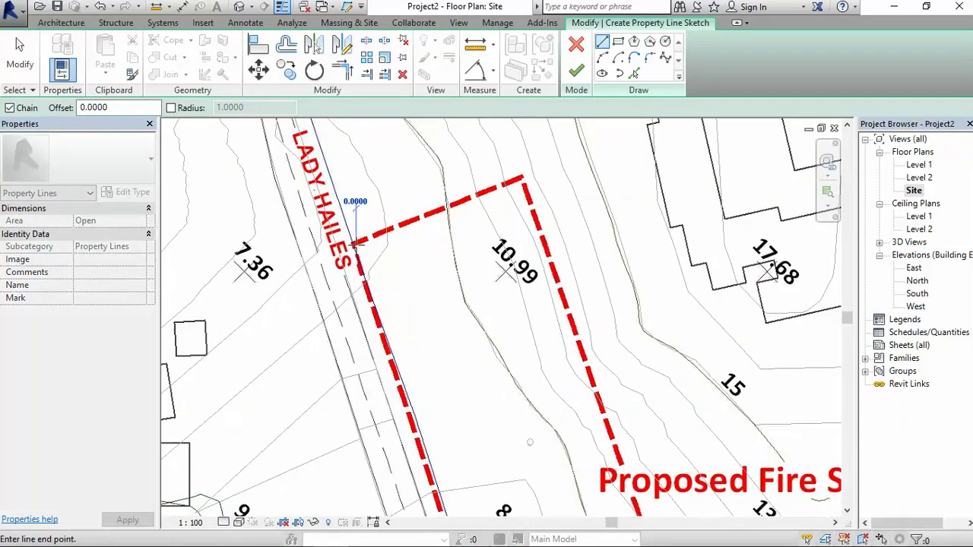
pyautogui.click(520, 180)
pyautogui.moveTo(600, 323); pyautogui.dragTo(510, 71, button='middle')
pyautogui.click(629, 497)
pyautogui.click(430, 499)
pyautogui.scroll(-2, 337, 171)
pyautogui.moveTo(336, 171); pyautogui.dragTo(435, 370, button='middle')
pyautogui.scroll(2, 435, 370)
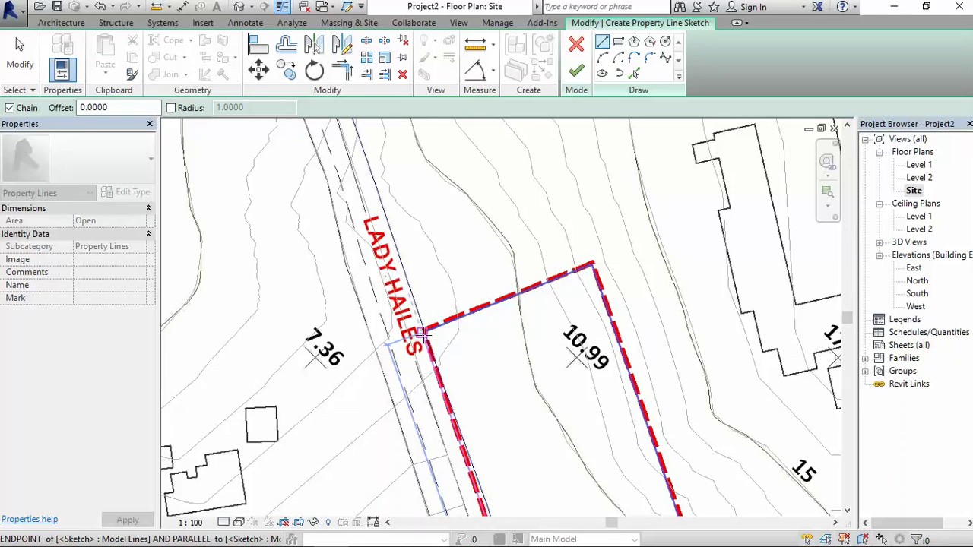
pyautogui.scroll(3, 424, 338)
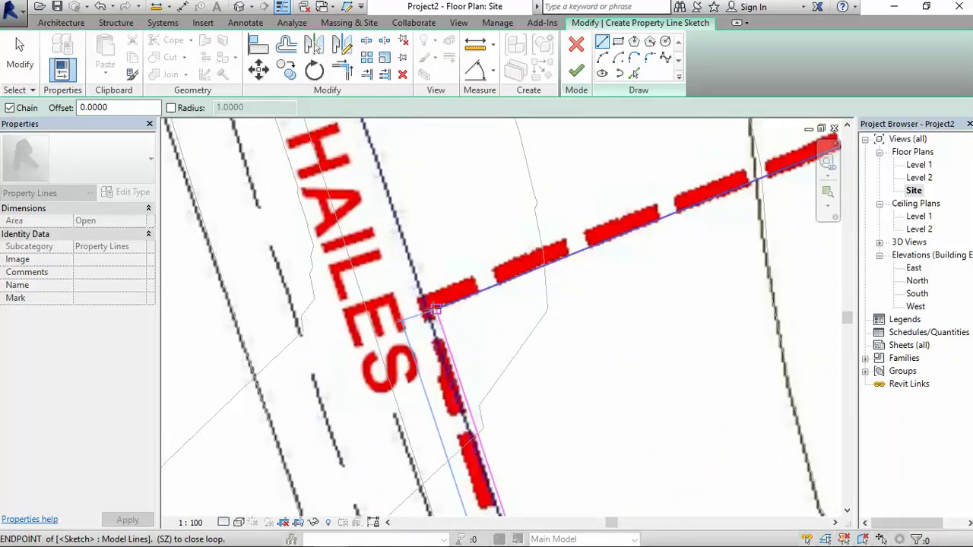
pyautogui.click(433, 310)
# Step: Finish the property line sketch, enclosing the 3762.753 m² lot
pyautogui.scroll(-5, 515, 323)
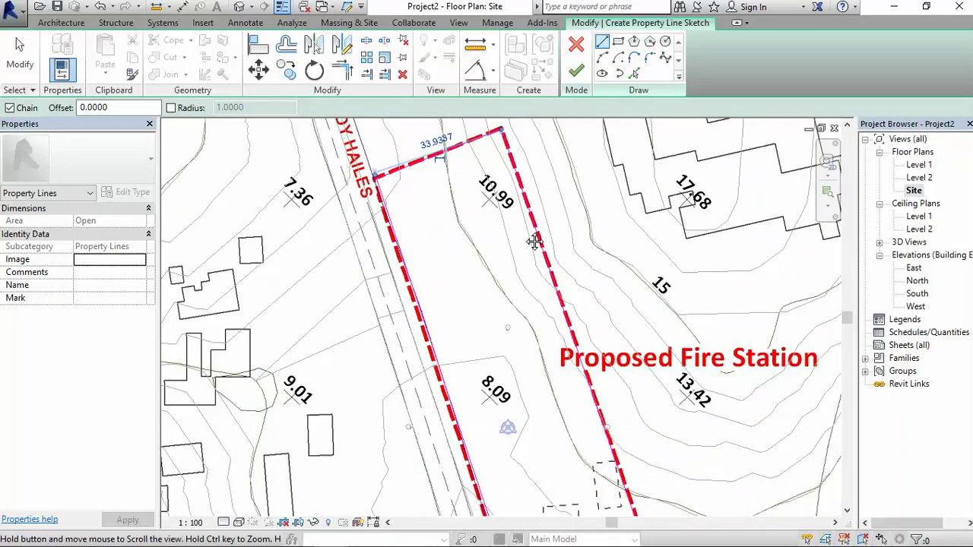
pyautogui.click(576, 70)
pyautogui.scroll(-3, 571, 289)
pyautogui.scroll(-5, 600, 334)
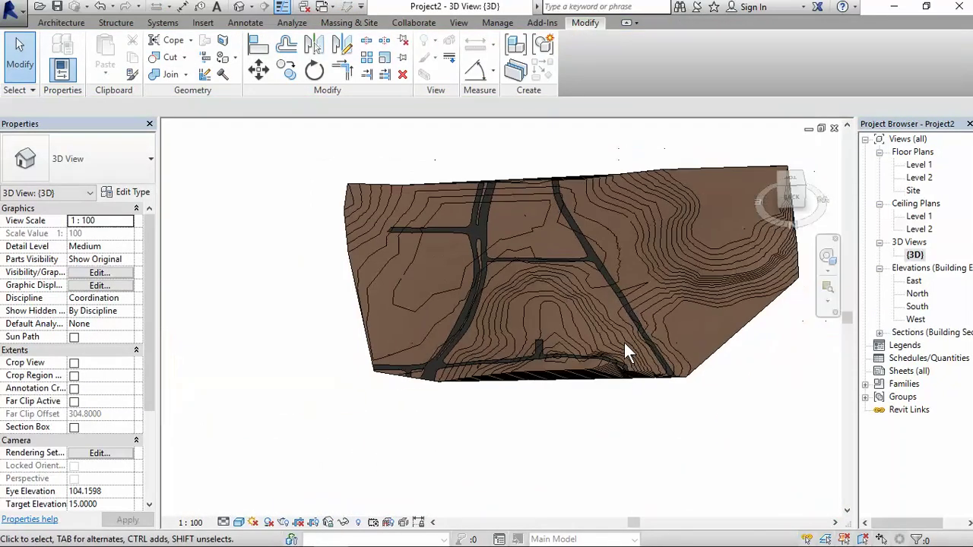